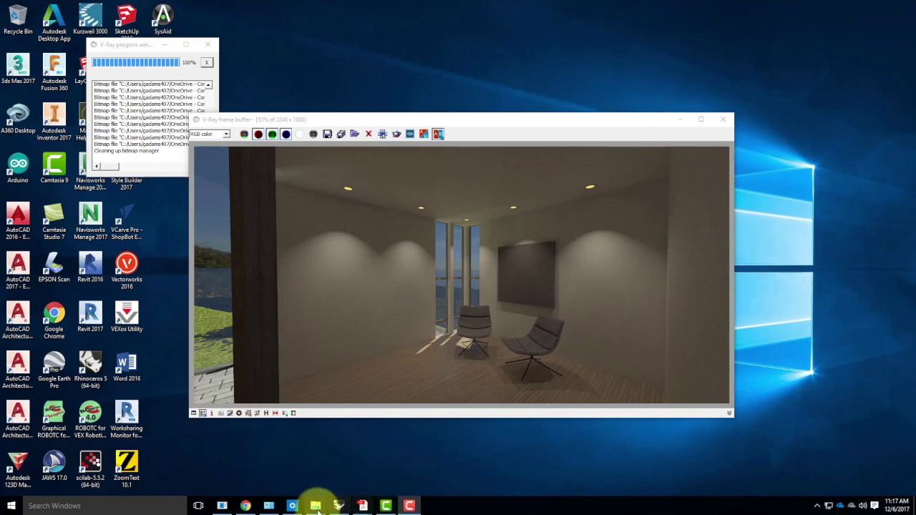
# Bring the Rhinoceros Master_Site model window to the front behind the V-Ray render.
pyautogui.click(339, 506)
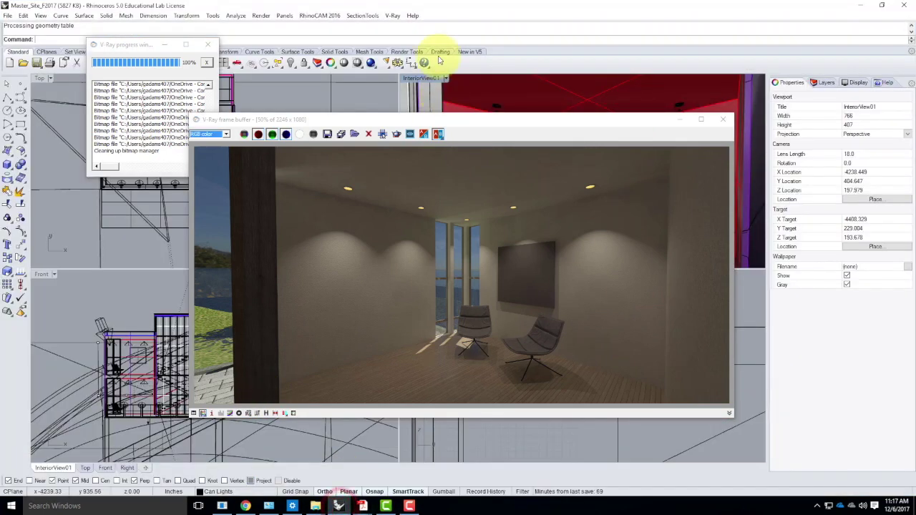
# Open the V-Ray option editor, collapse System and expand the VFB channels section.
pyautogui.click(393, 16)
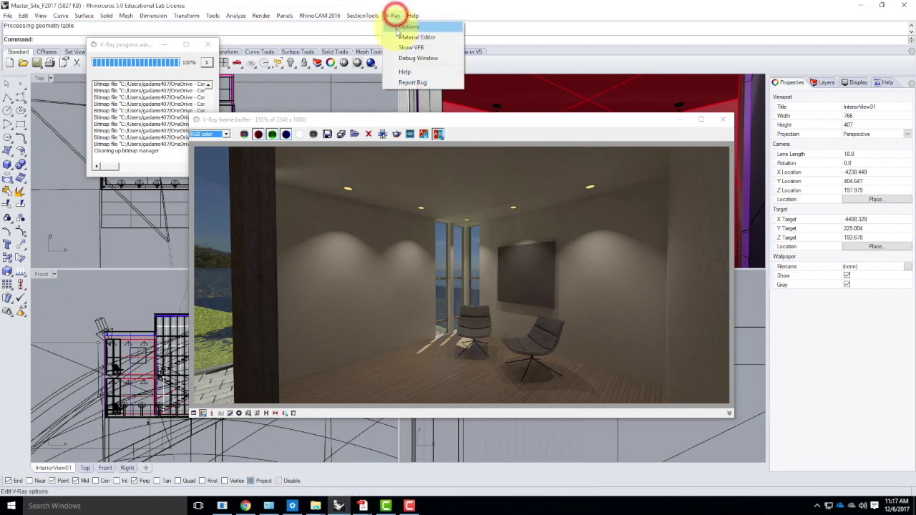
pyautogui.click(396, 28)
pyautogui.click(454, 186)
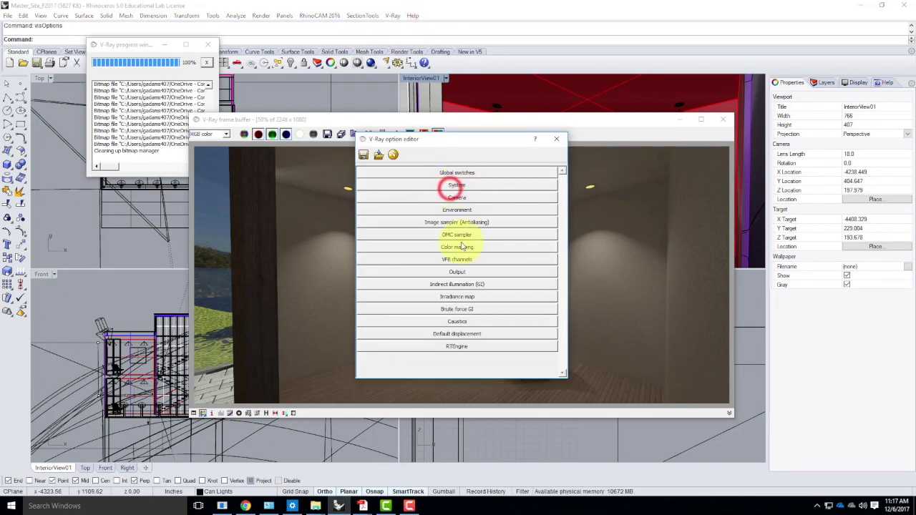
pyautogui.click(458, 259)
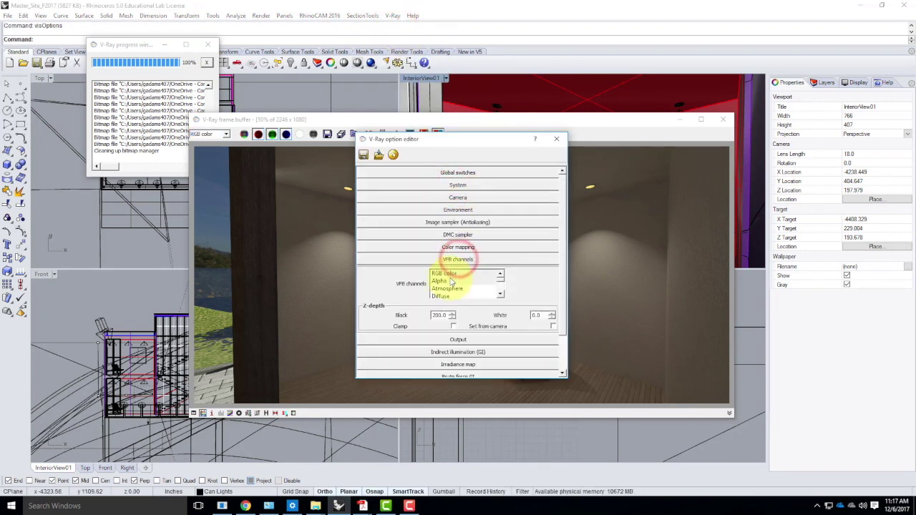
# Select the RGB color and Alpha channels and check that ZDepth is in the list.
pyautogui.click(531, 279)
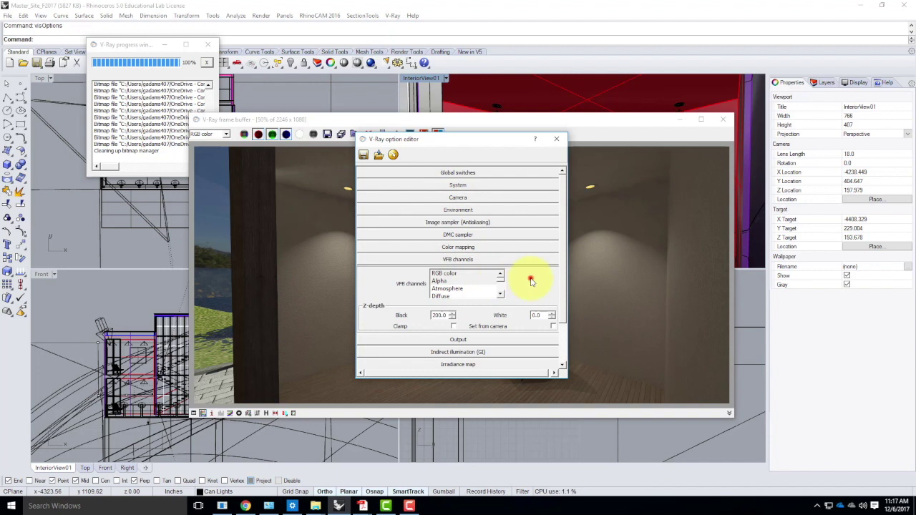
pyautogui.click(478, 280)
pyautogui.click(469, 272)
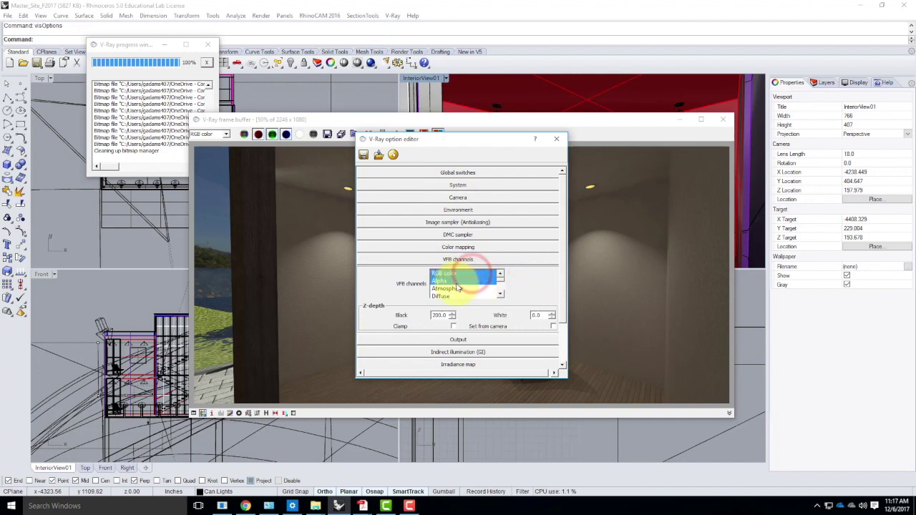
pyautogui.click(500, 295)
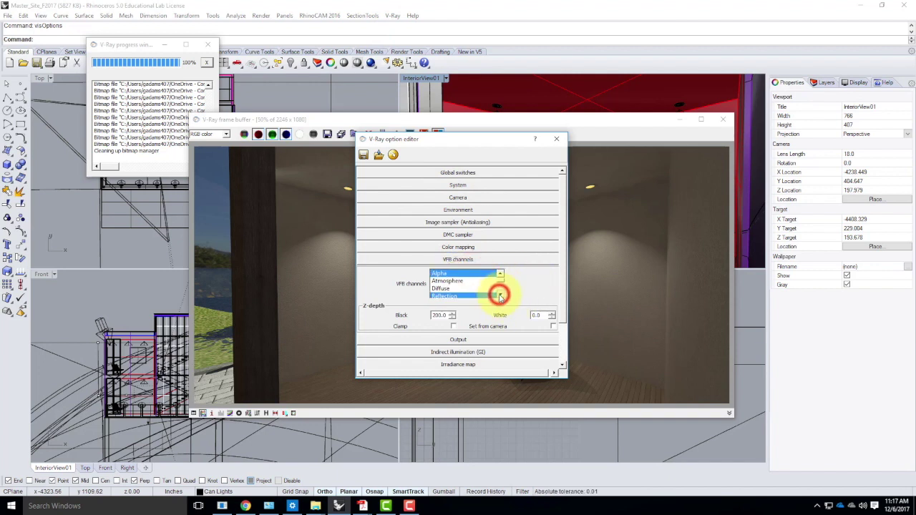
pyautogui.click(499, 294)
pyautogui.click(501, 297)
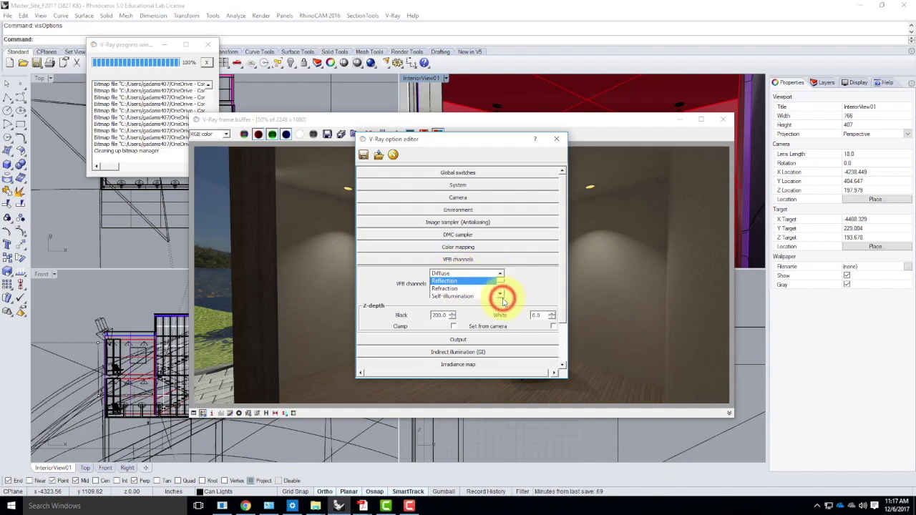
pyautogui.click(502, 297)
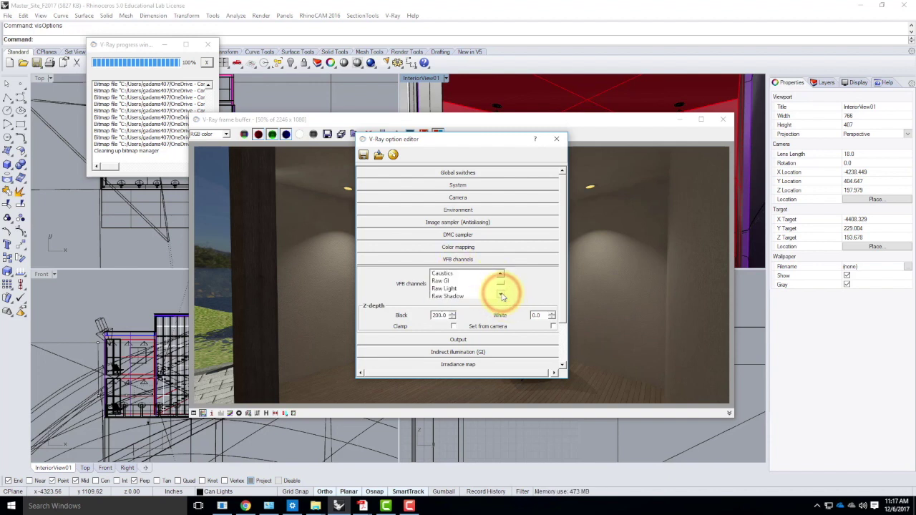
pyautogui.click(502, 297)
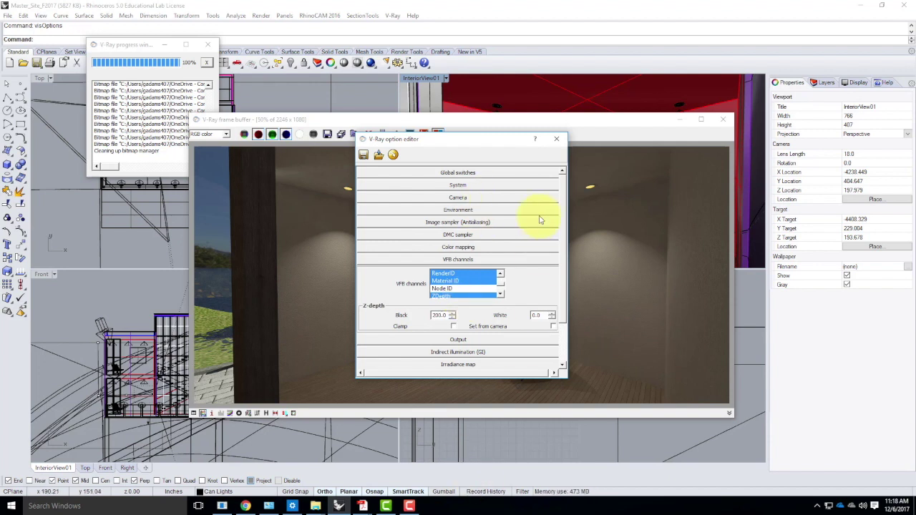
# Close the option editor and switch the frame buffer display from RGB color to ZDepth.
pyautogui.click(553, 142)
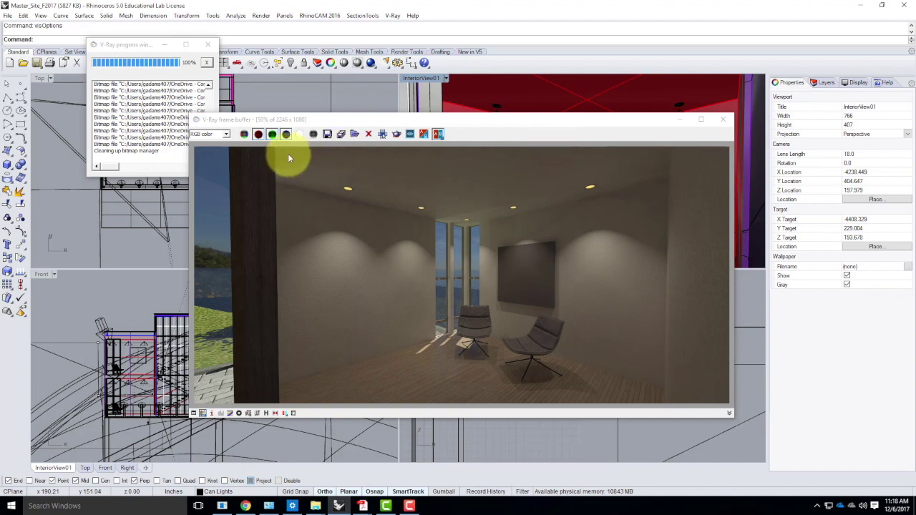
pyautogui.click(226, 134)
pyautogui.click(226, 134)
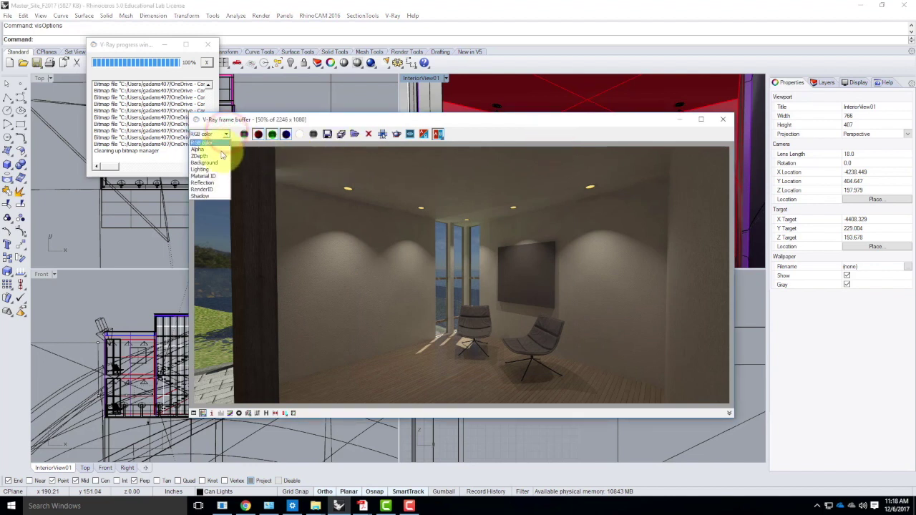
pyautogui.press('Up')
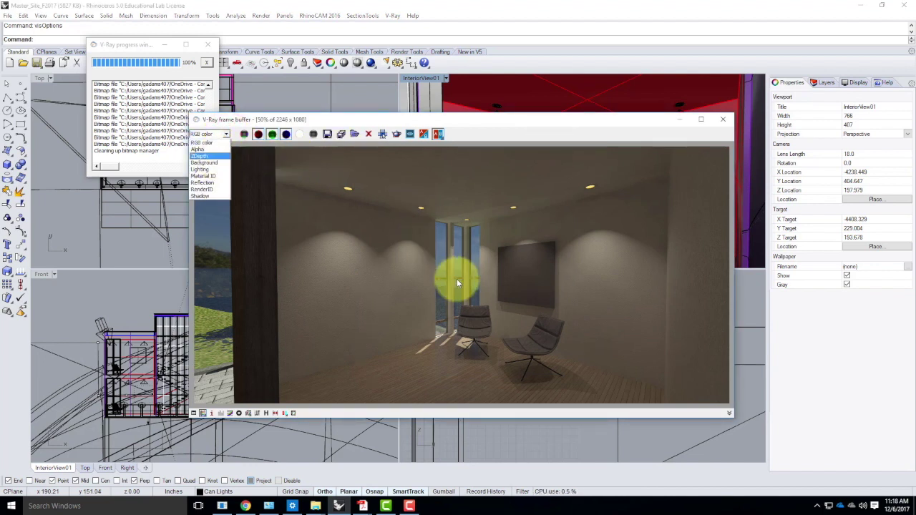
pyautogui.click(202, 157)
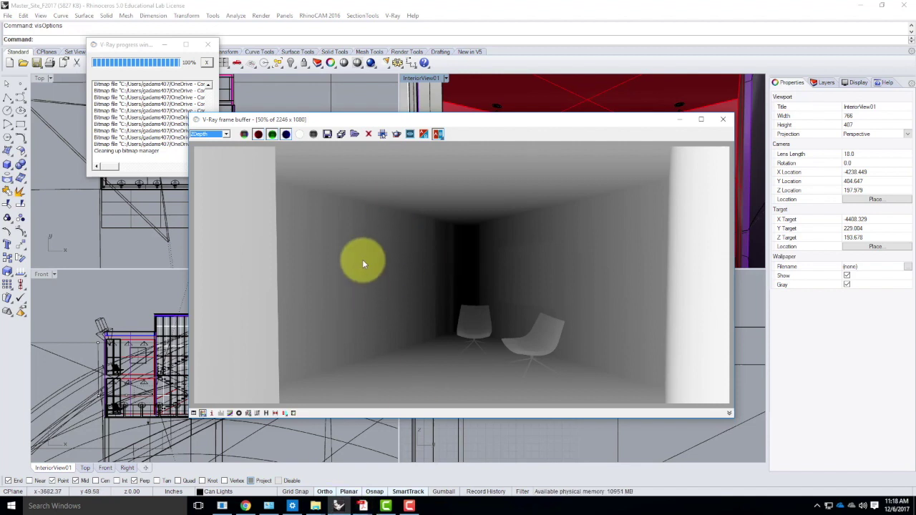
# Minimize Rhino, launch Photoshop from Windows search, and dismiss the No Disk error.
pyautogui.click(859, 7)
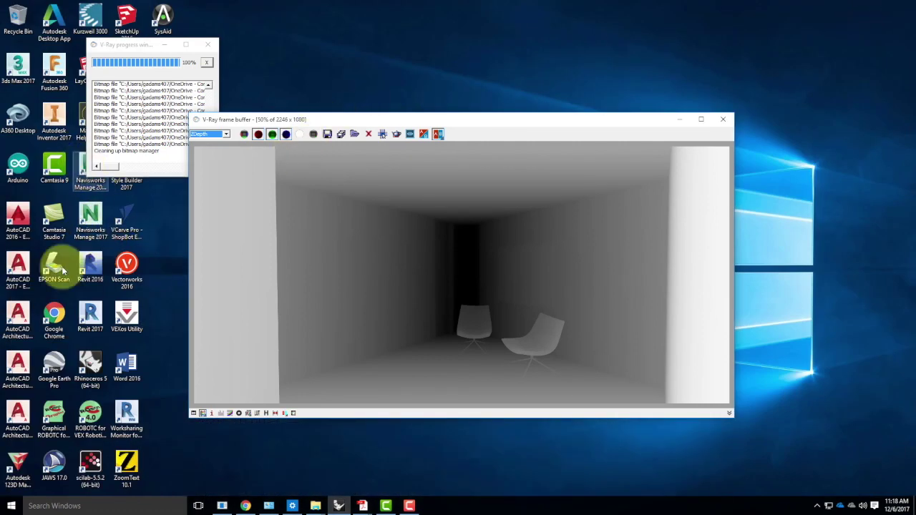
pyautogui.click(60, 504)
pyautogui.write('photoshop')
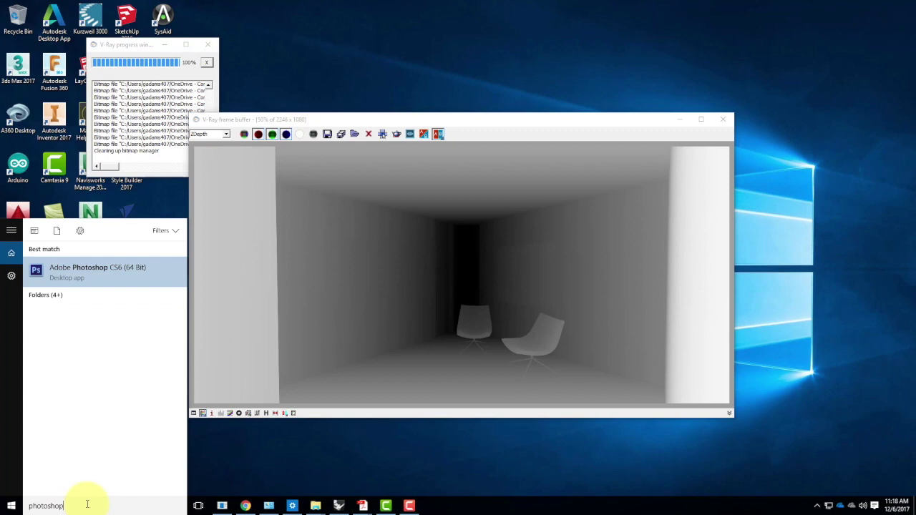
pyautogui.press('Return')
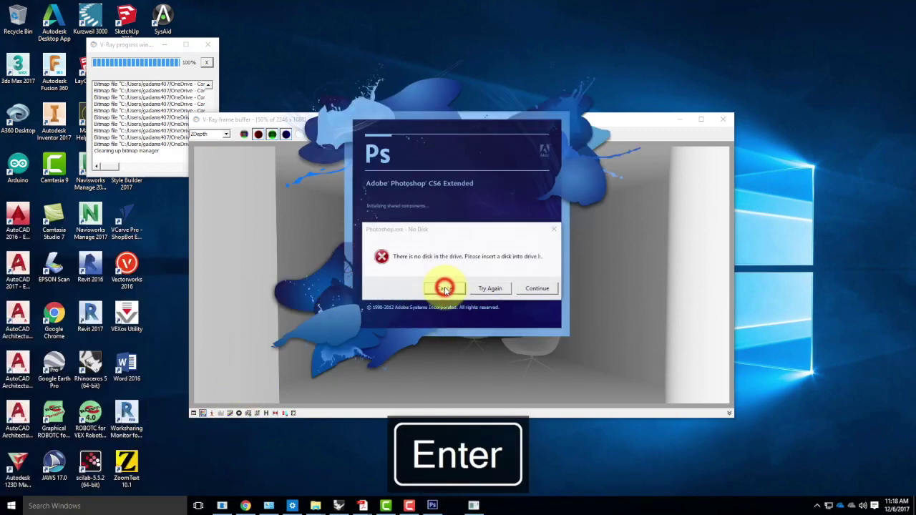
pyautogui.click(445, 289)
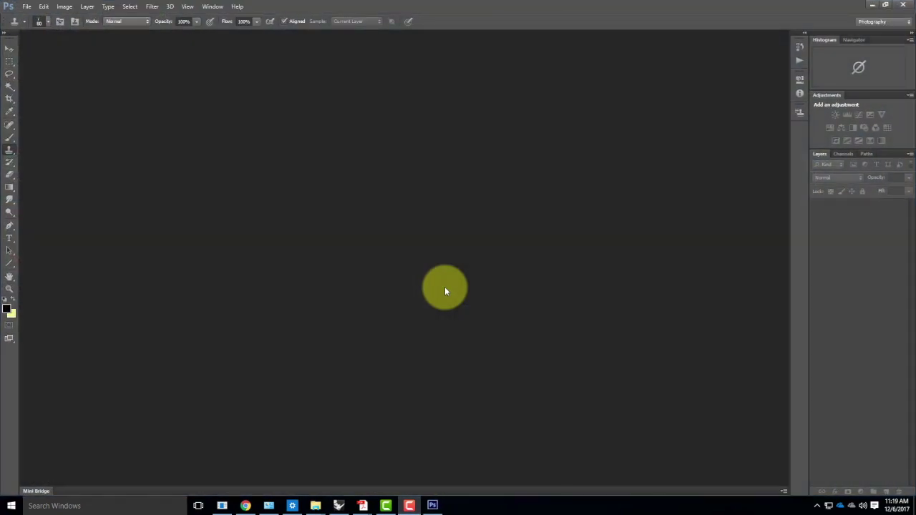
# Open the Z-Depth Example image from the Ex231 folder.
pyautogui.click(26, 7)
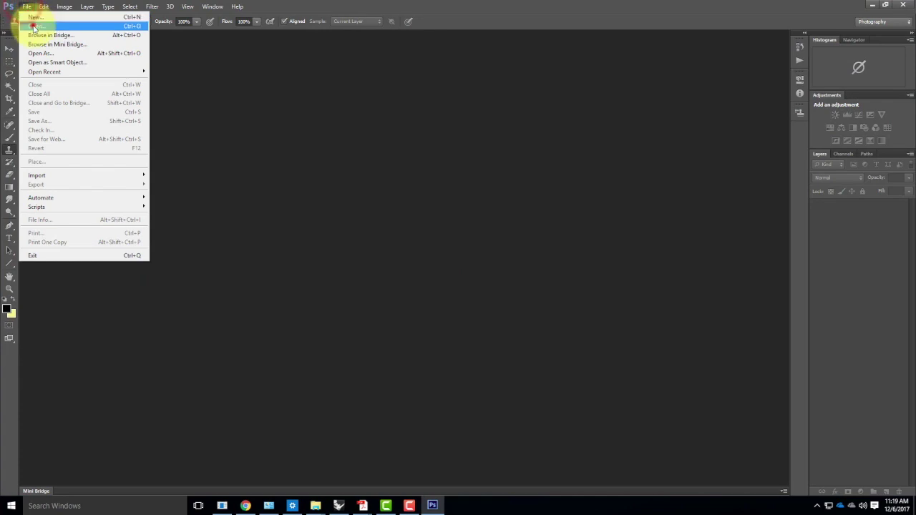
pyautogui.click(33, 27)
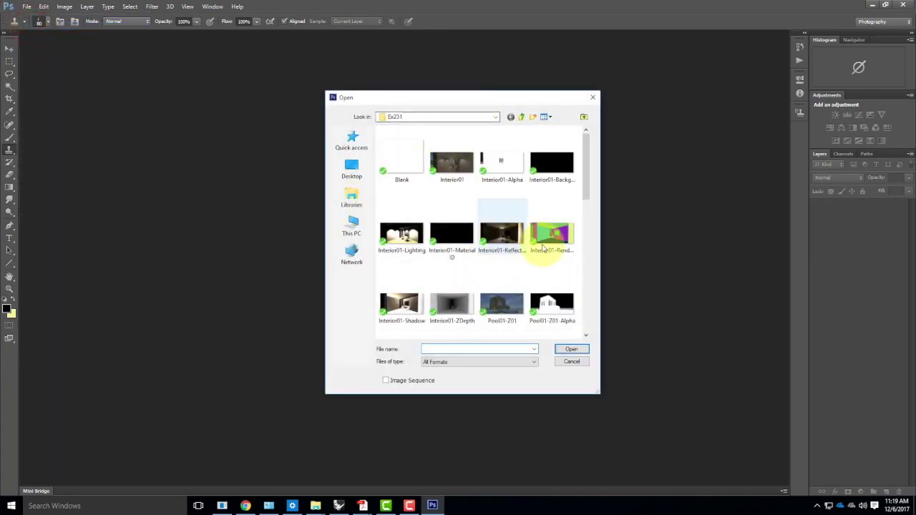
pyautogui.scroll(-5, 543, 247)
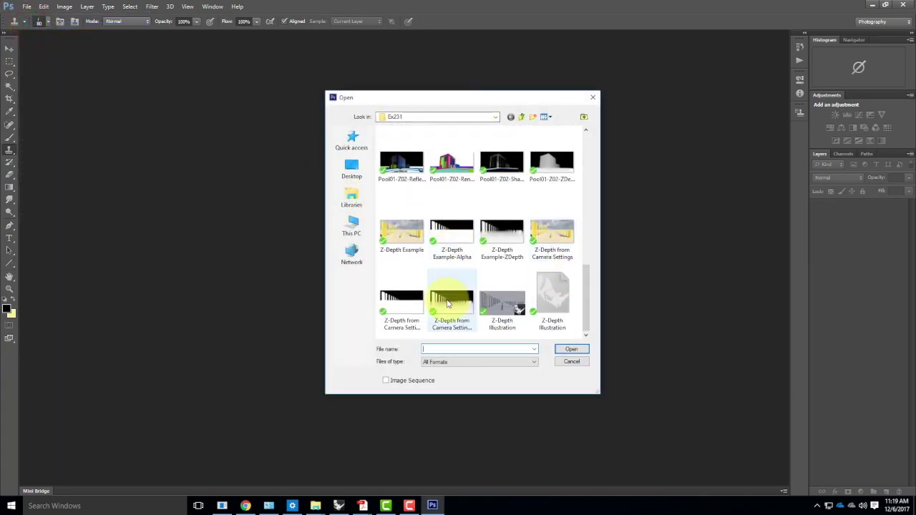
pyautogui.click(406, 239)
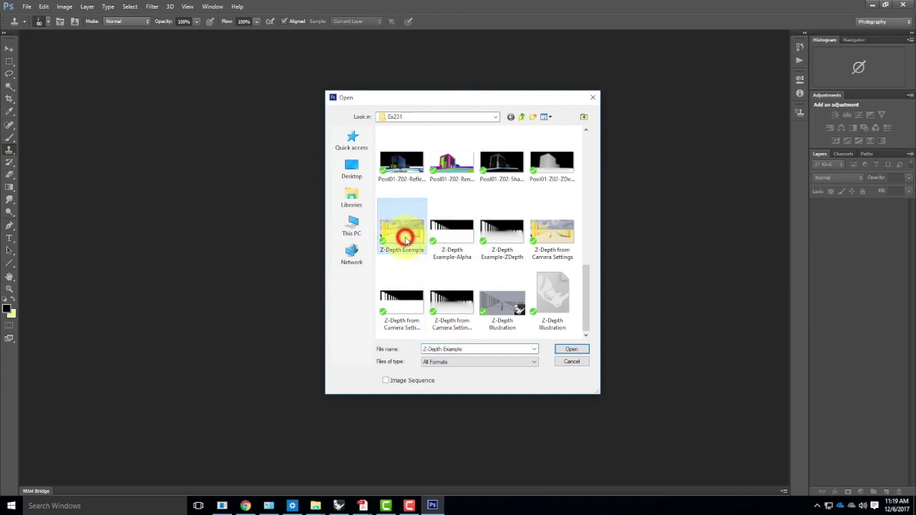
pyautogui.click(579, 348)
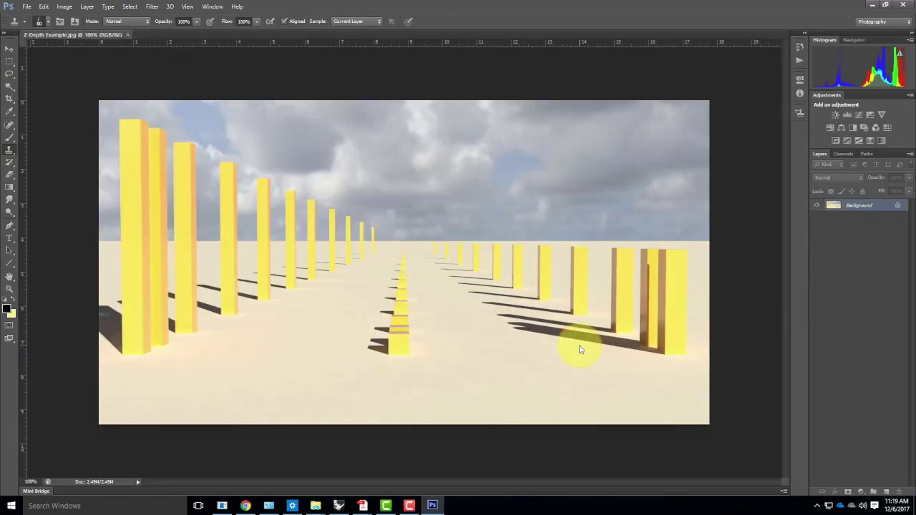
pyautogui.press('Return')
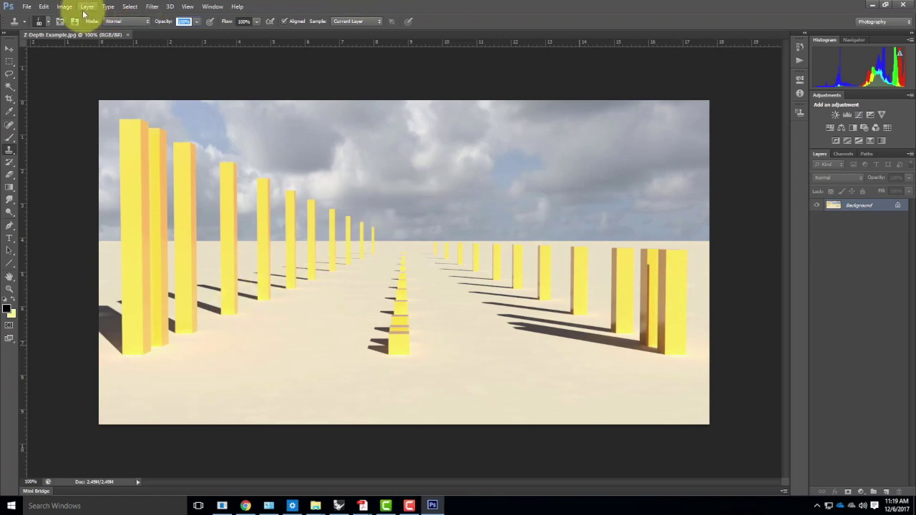
pyautogui.click(31, 7)
pyautogui.click(35, 26)
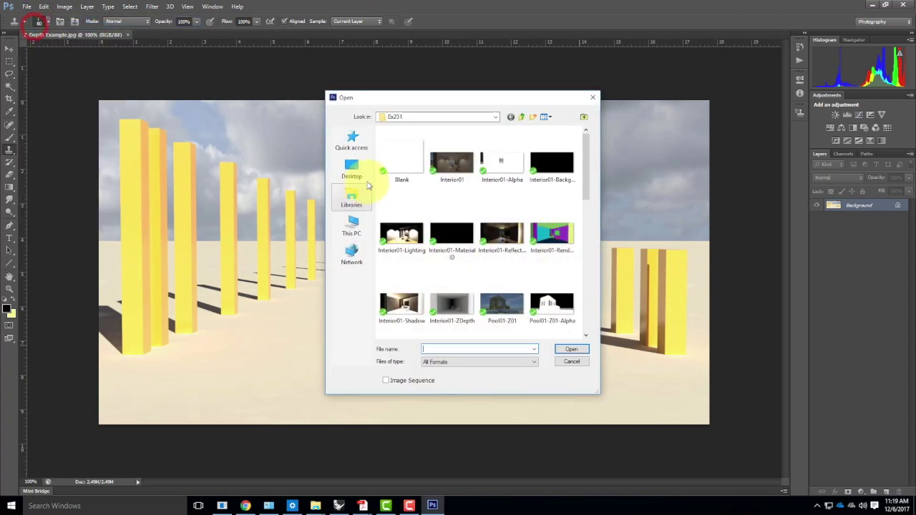
pyautogui.scroll(-5, 551, 236)
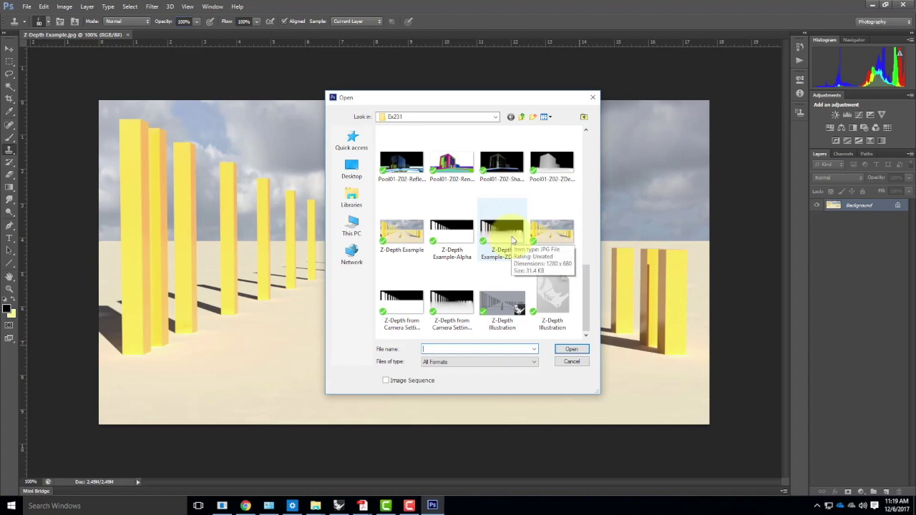
pyautogui.click(513, 241)
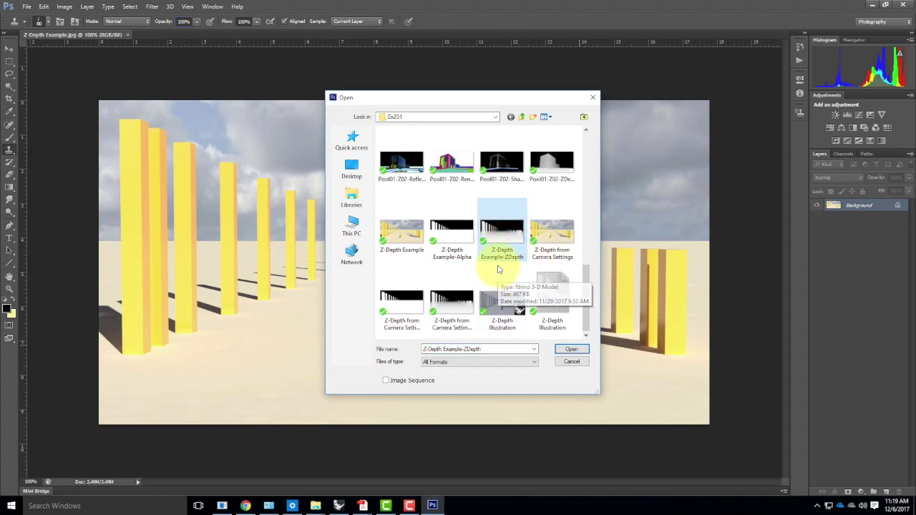
pyautogui.click(567, 348)
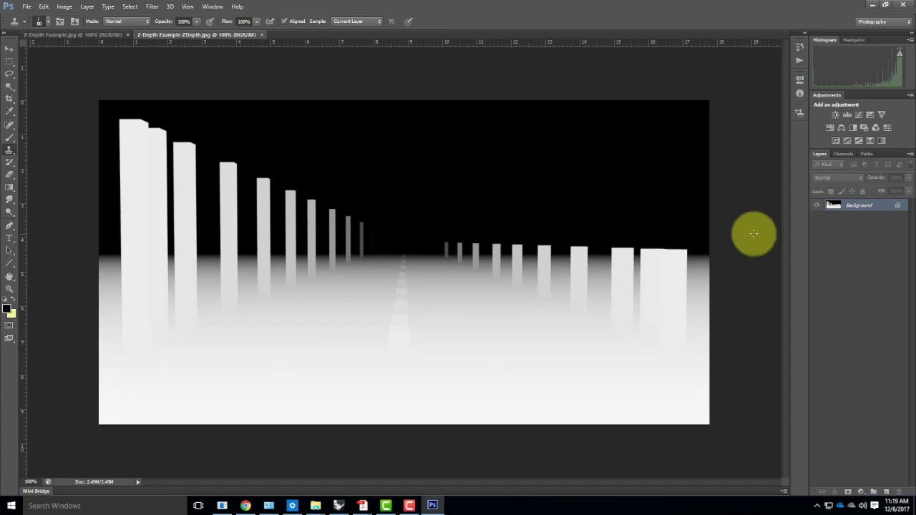
pyautogui.click(106, 35)
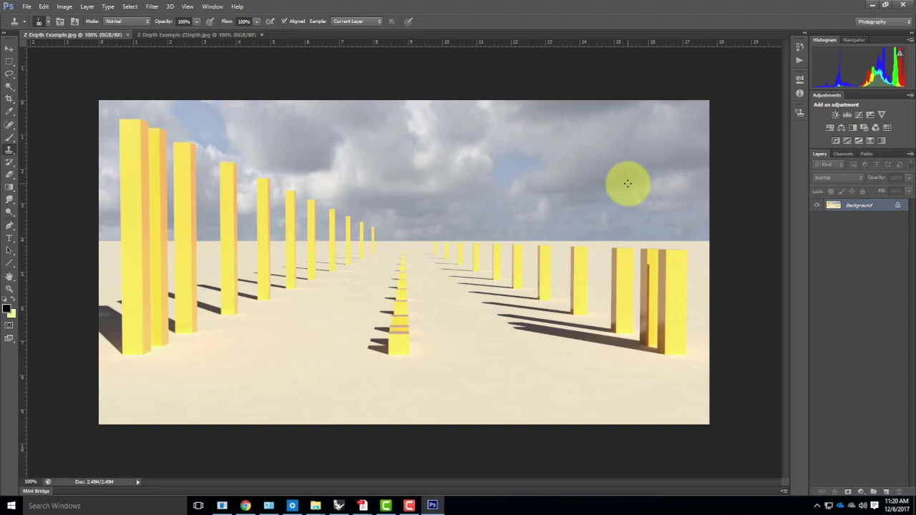
pyautogui.click(247, 506)
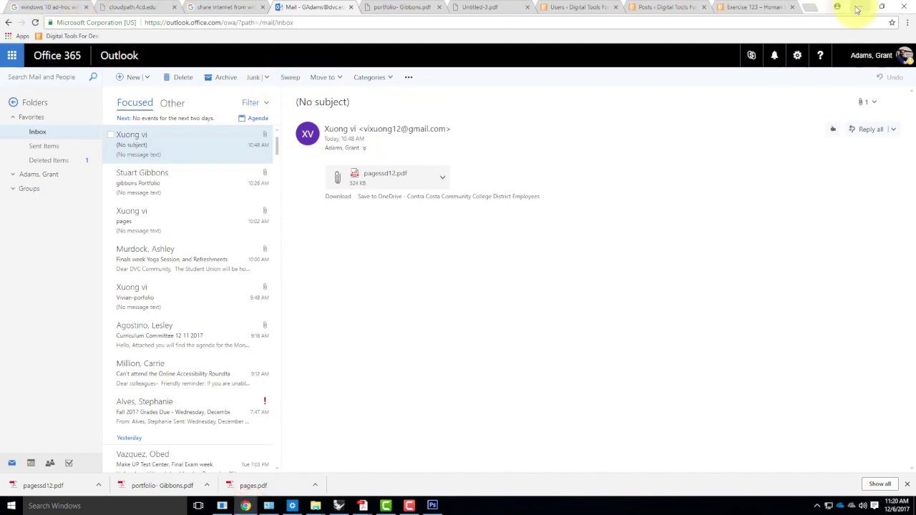
pyautogui.click(858, 8)
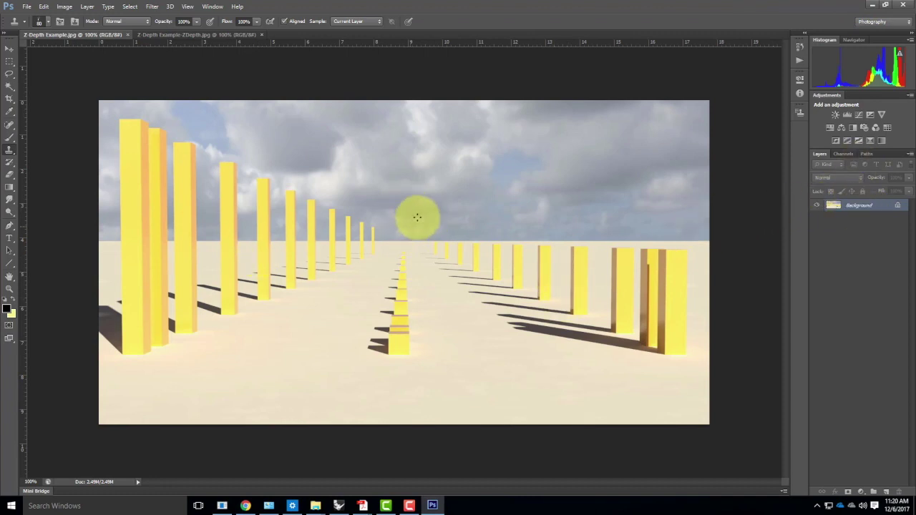
# Convert the Background to Layer 0 and duplicate it as Layer 0 copy.
pyautogui.rightClick(865, 206)
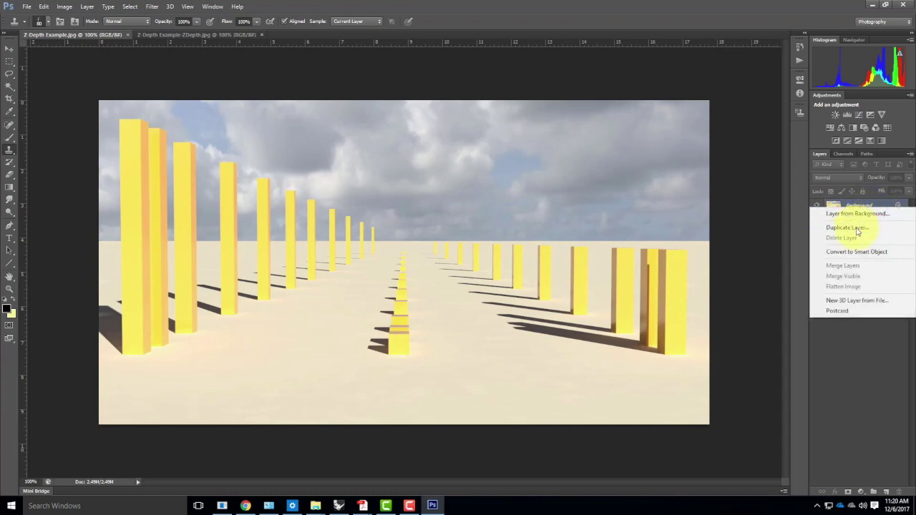
pyautogui.click(858, 214)
pyautogui.click(499, 170)
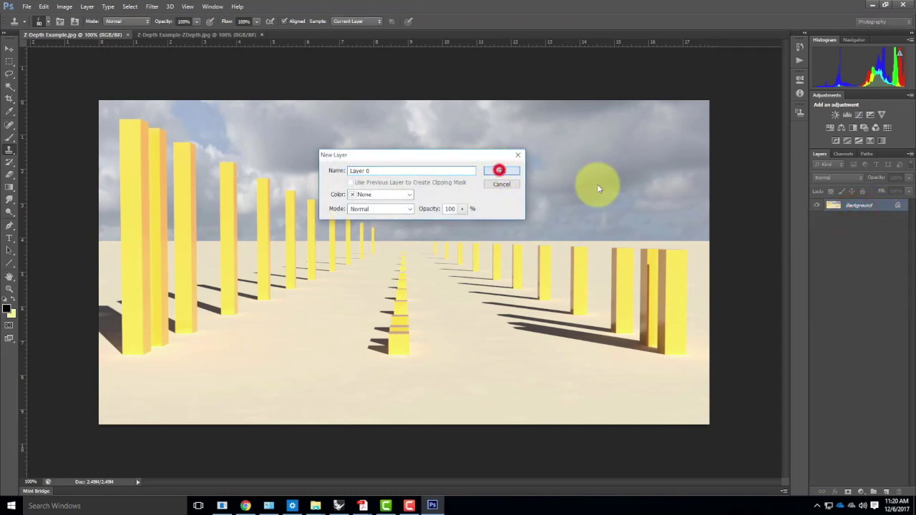
pyautogui.rightClick(855, 204)
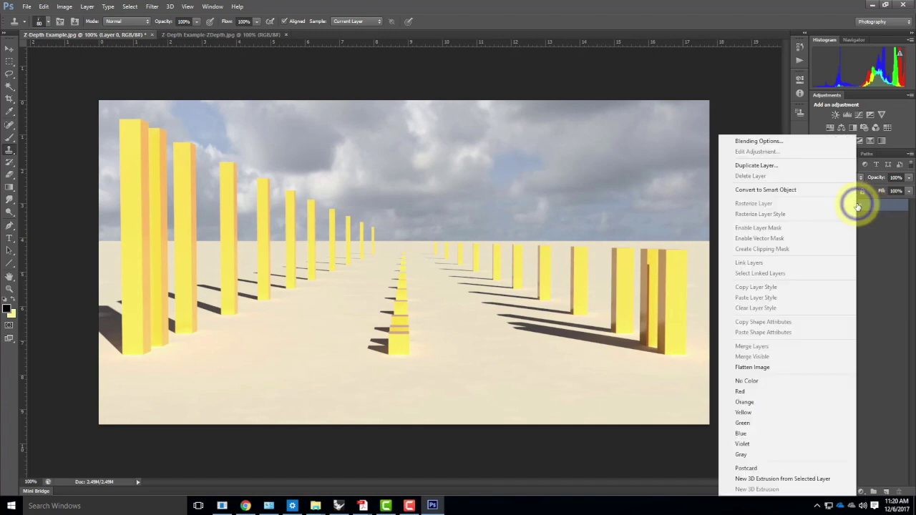
pyautogui.click(796, 165)
pyautogui.click(538, 157)
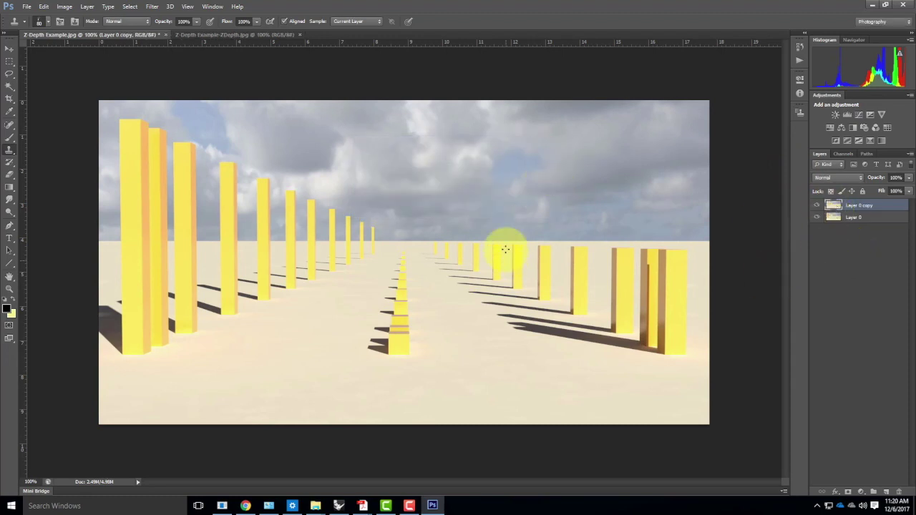
# Switch to the Z-Depth Example-ZDepth.jpg depth map document.
pyautogui.click(247, 35)
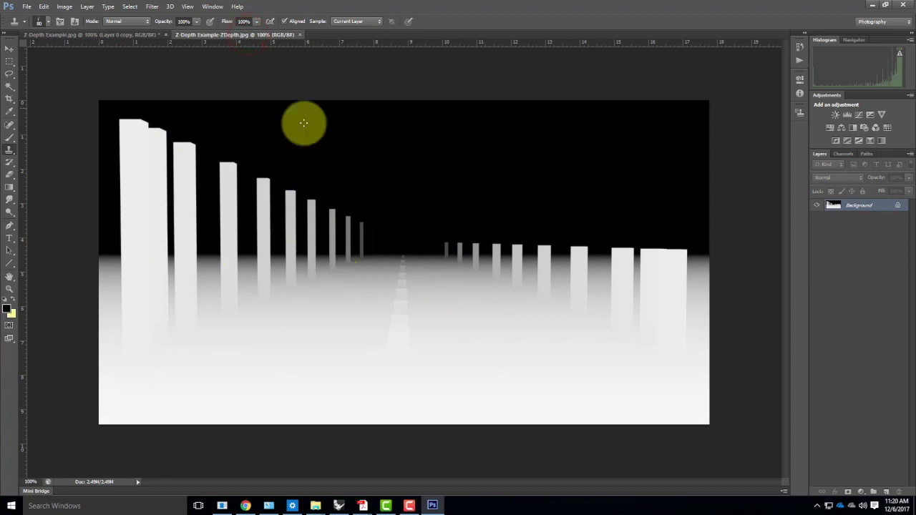
pyautogui.click(105, 34)
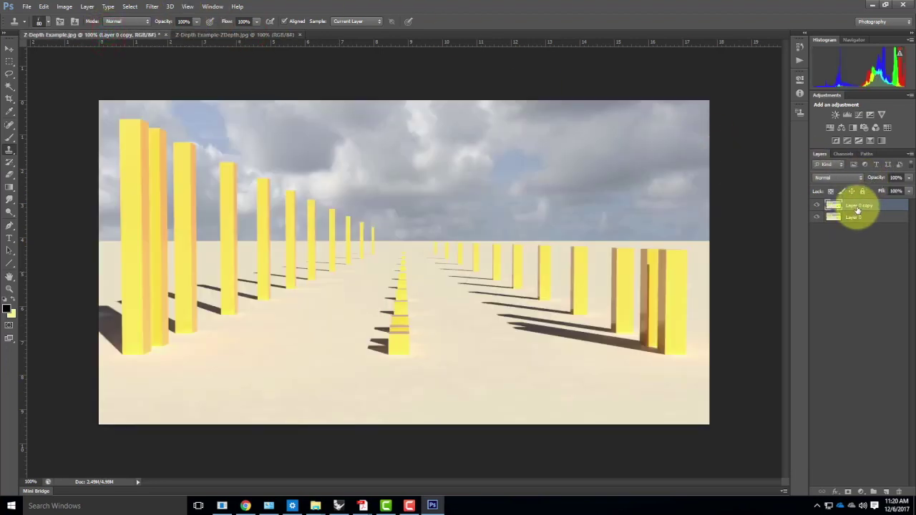
pyautogui.click(202, 35)
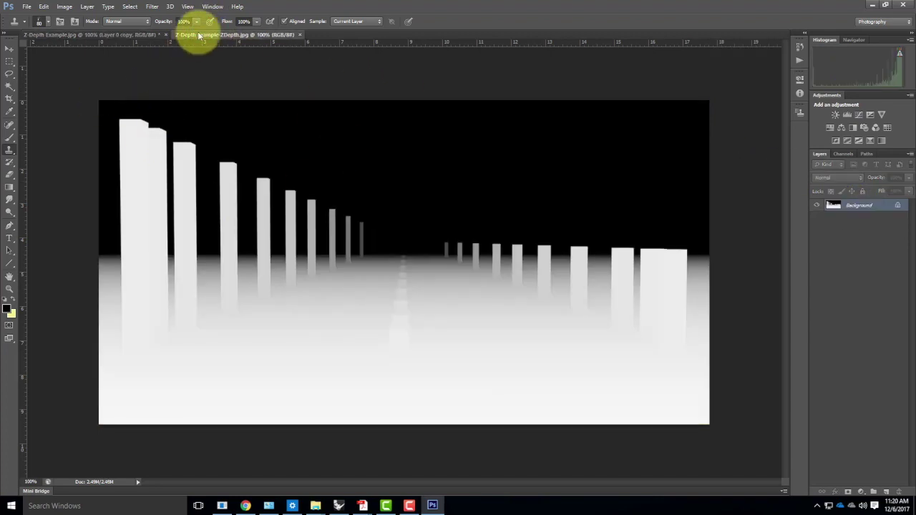
# Copy the entire depth map and add a layer mask to Layer 0 copy.
pyautogui.hotkey('ctrl', 'a')
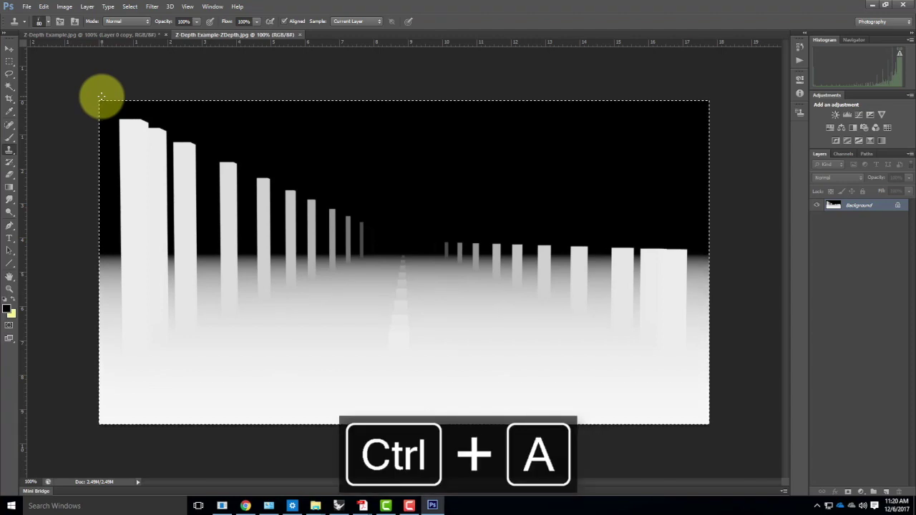
pyautogui.hotkey('ctrl', 'c')
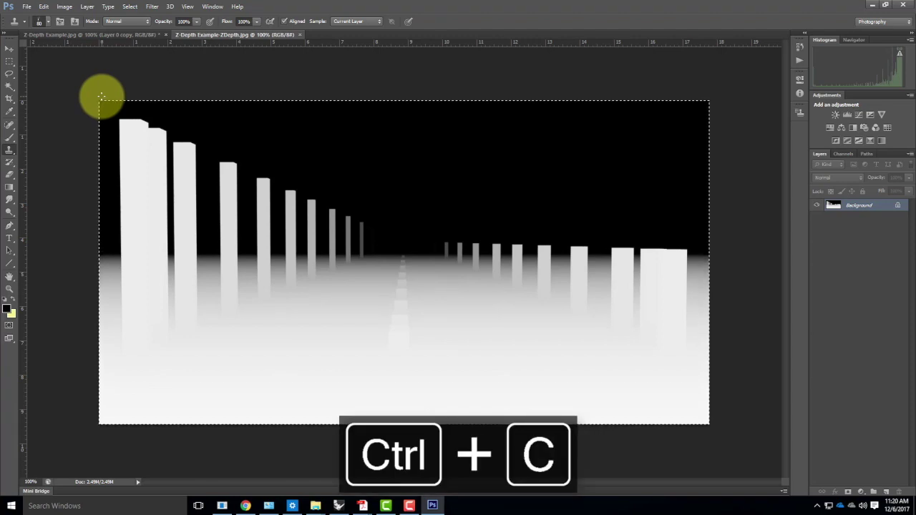
pyautogui.click(111, 36)
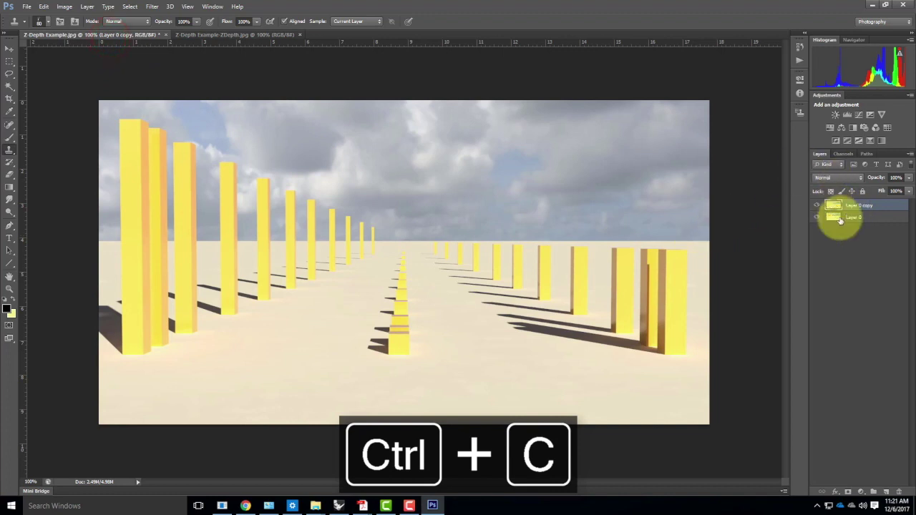
pyautogui.click(849, 492)
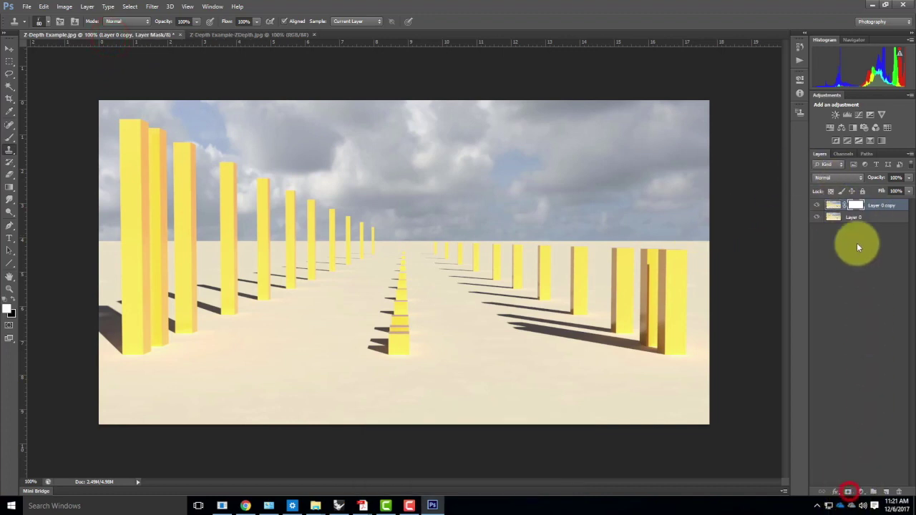
# Paste the depth map into the Layer 0 copy mask channel and reselect the colour thumbnail.
pyautogui.click(844, 154)
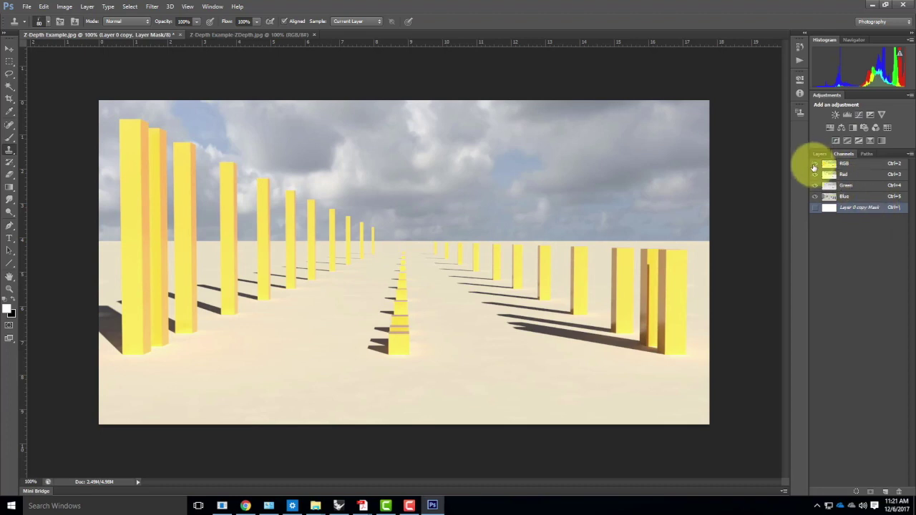
pyautogui.moveTo(814, 166); pyautogui.dragTo(816, 208)
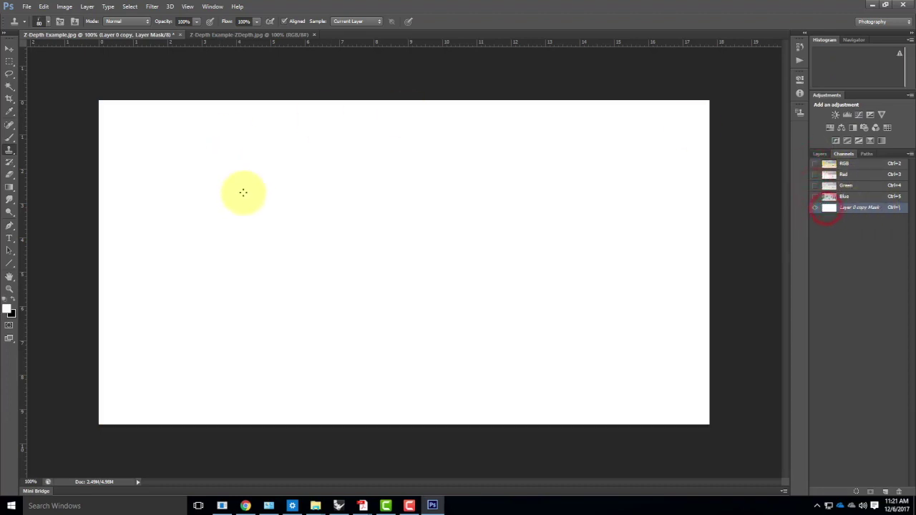
pyautogui.hotkey('ctrl', 'v')
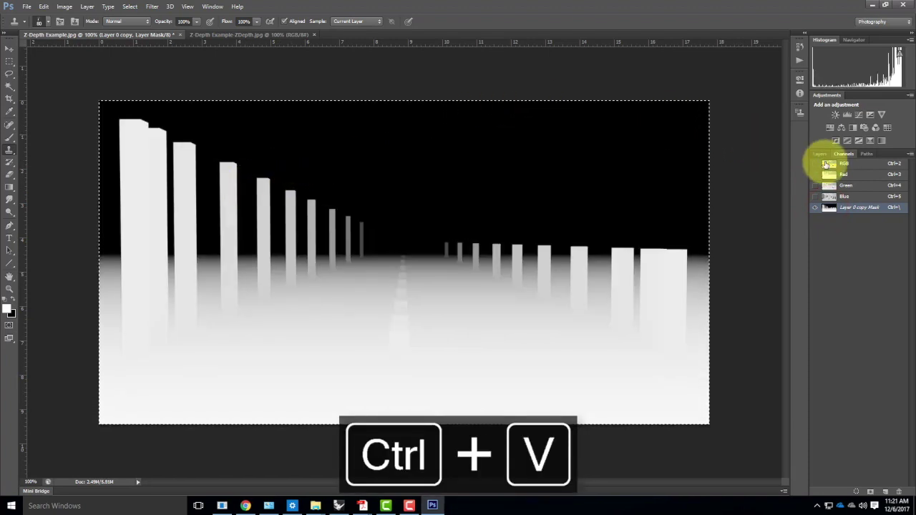
pyautogui.click(823, 155)
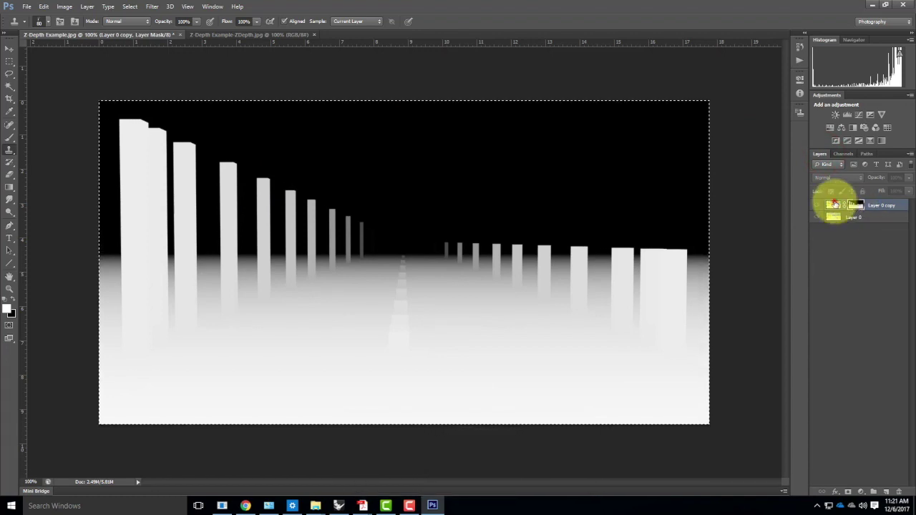
pyautogui.click(833, 205)
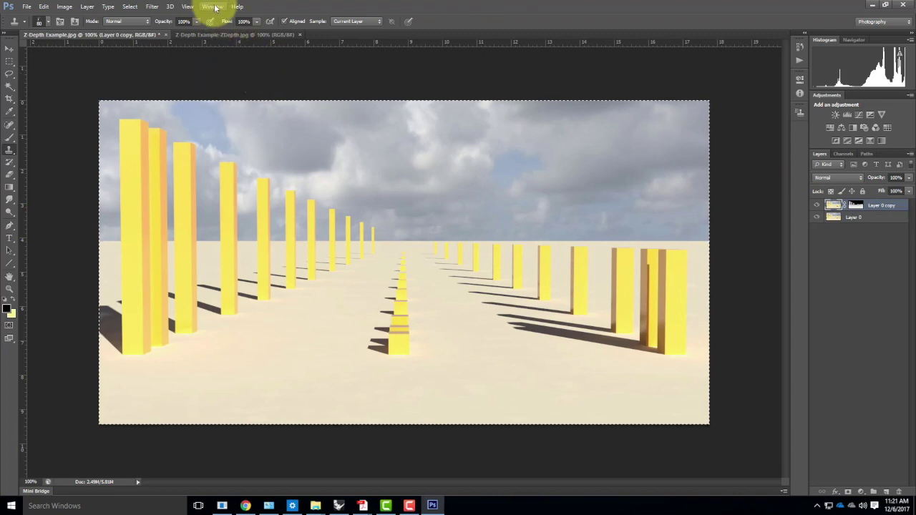
pyautogui.click(152, 7)
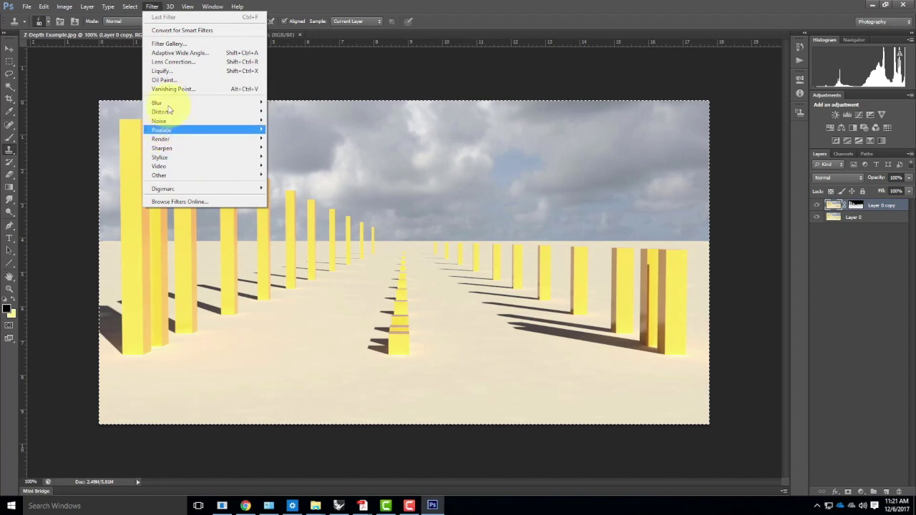
# Open Lens Blur with Layer Mask as depth map source and try focal points in the preview.
pyautogui.moveTo(168, 104)
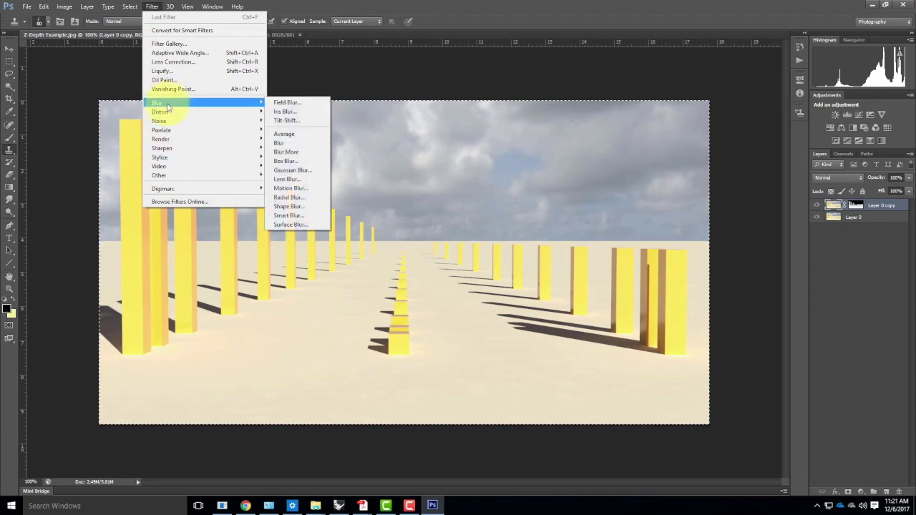
pyautogui.click(297, 184)
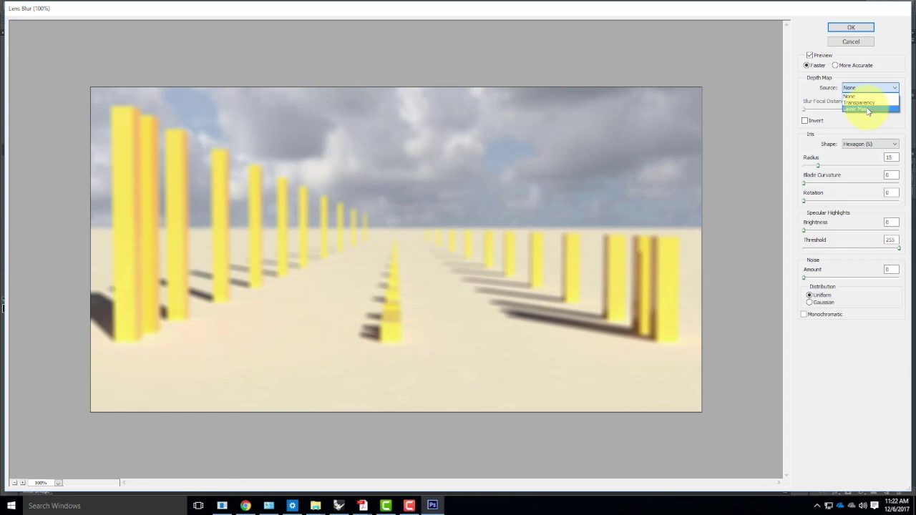
pyautogui.click(868, 109)
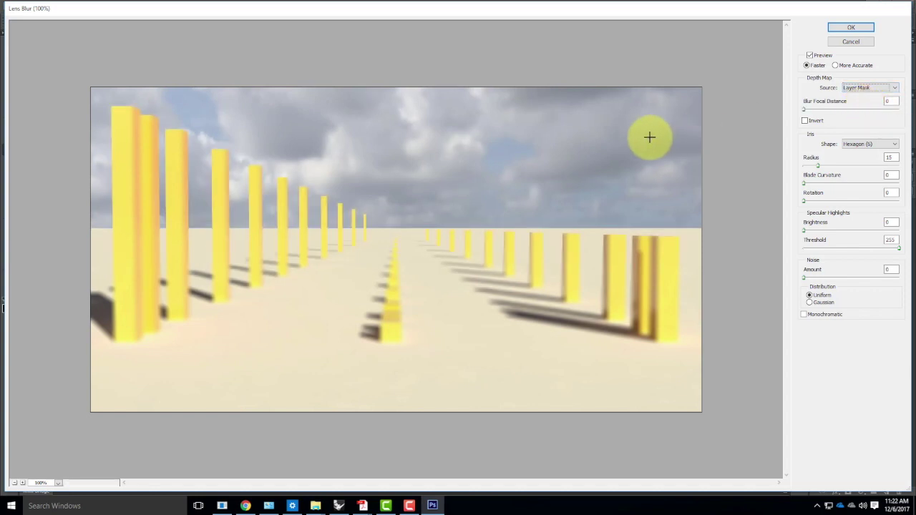
pyautogui.click(392, 331)
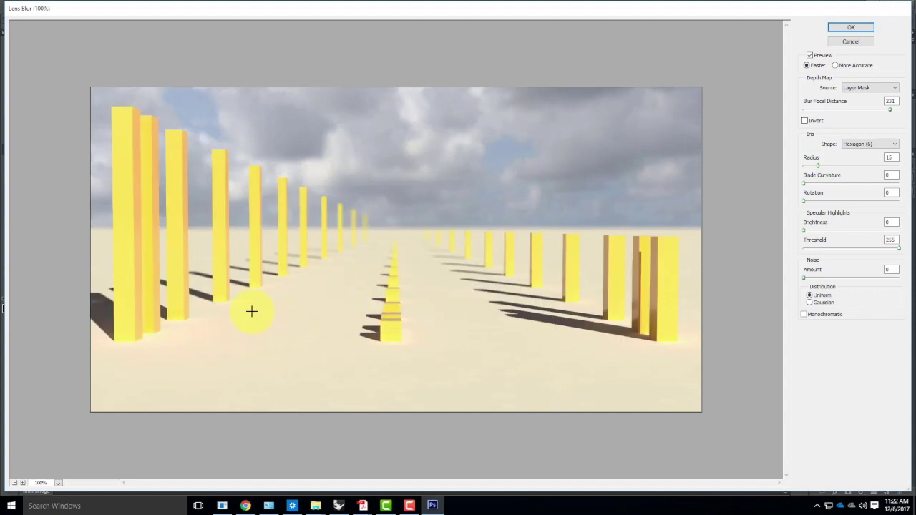
pyautogui.click(127, 327)
pyautogui.click(153, 364)
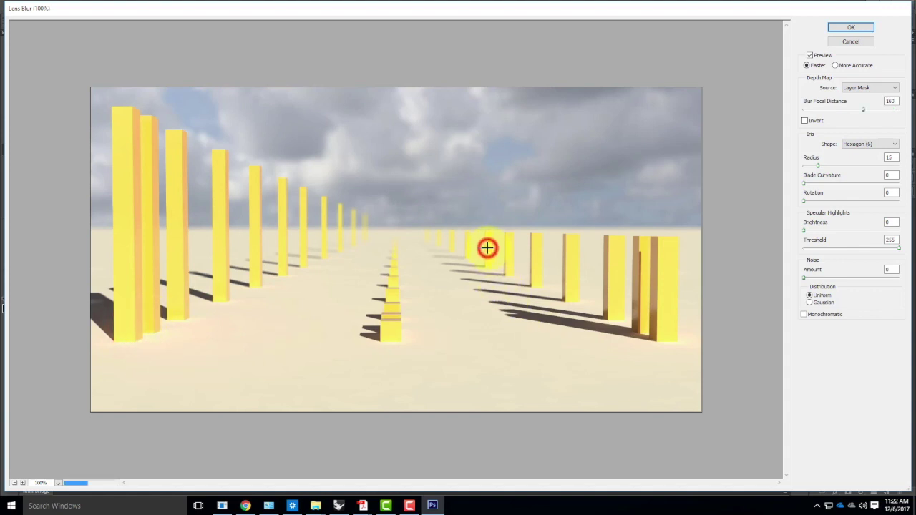
pyautogui.click(436, 235)
pyautogui.click(413, 227)
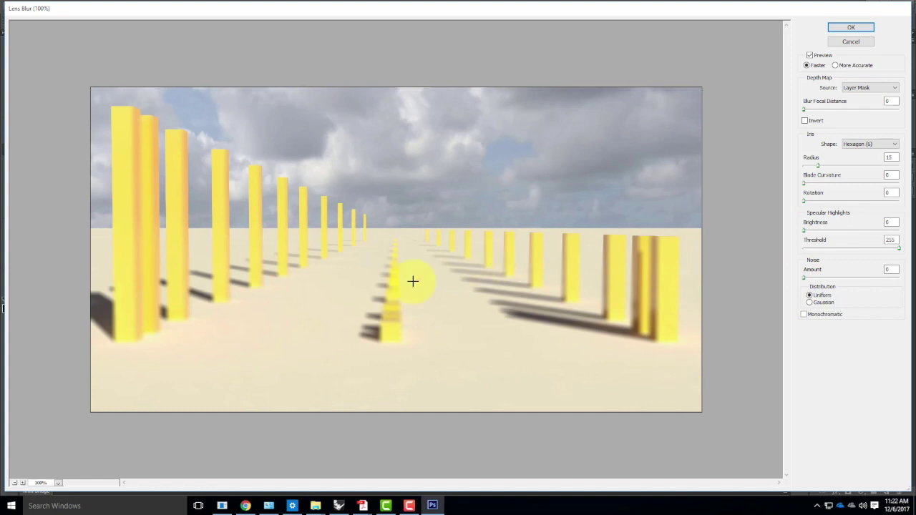
# Set the blur focal point on the central pillar row, adjusting the Blur Focal Distance.
pyautogui.click(386, 289)
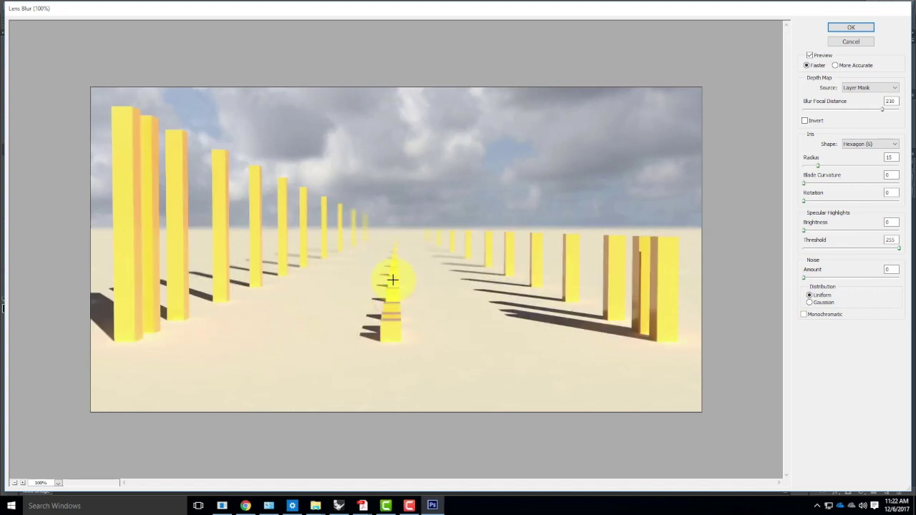
pyautogui.click(394, 264)
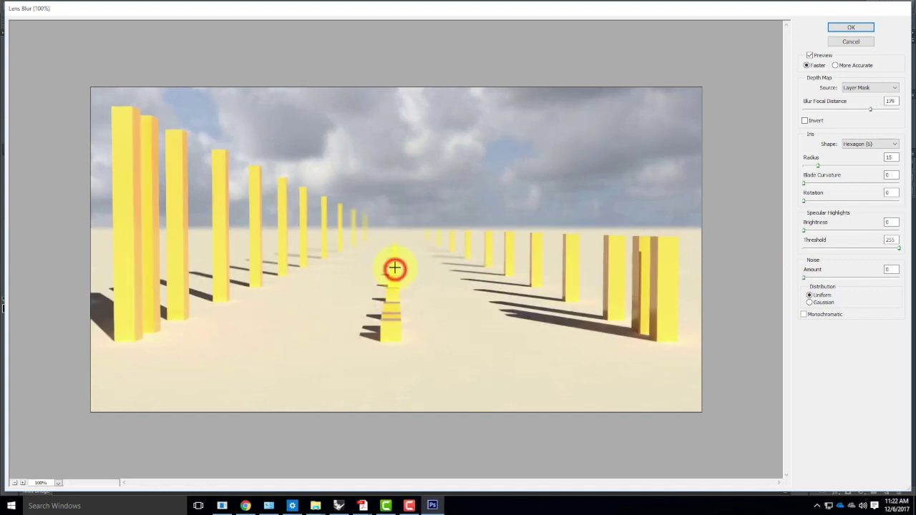
pyautogui.click(390, 340)
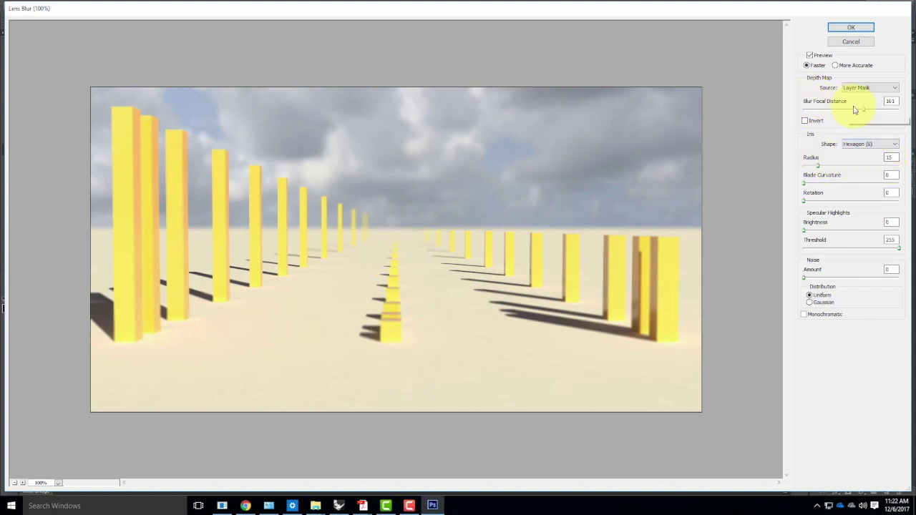
pyautogui.click(890, 101)
pyautogui.click(388, 333)
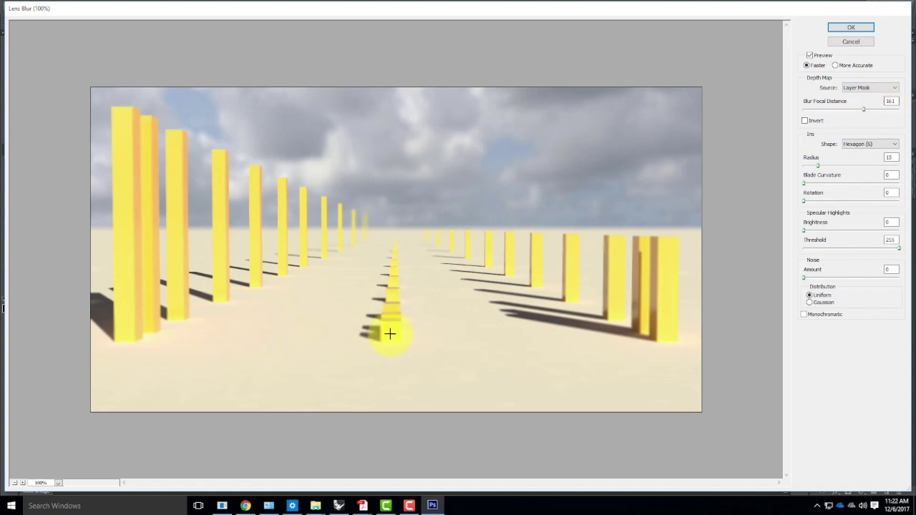
pyautogui.click(397, 277)
pyautogui.click(851, 145)
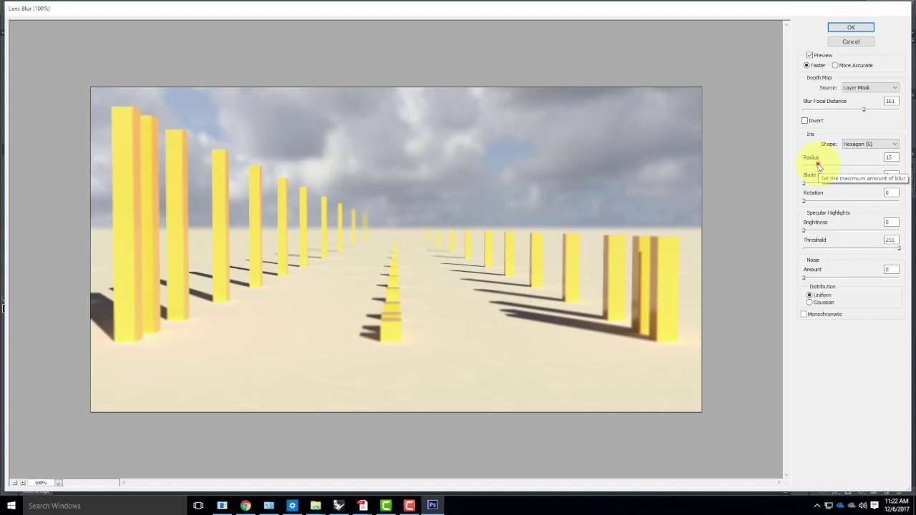
# Raise the radius to 47, focus on the nearest post at distance 222, and apply.
pyautogui.moveTo(819, 166); pyautogui.dragTo(849, 170)
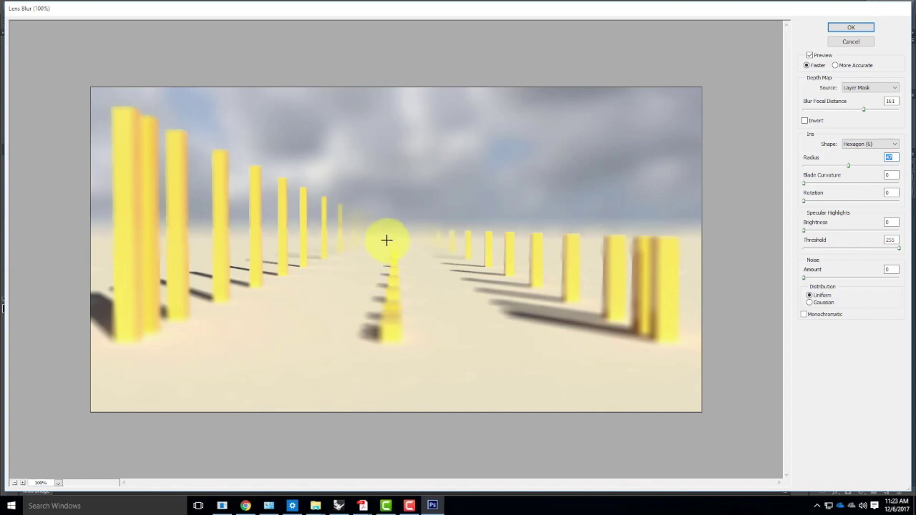
pyautogui.click(386, 327)
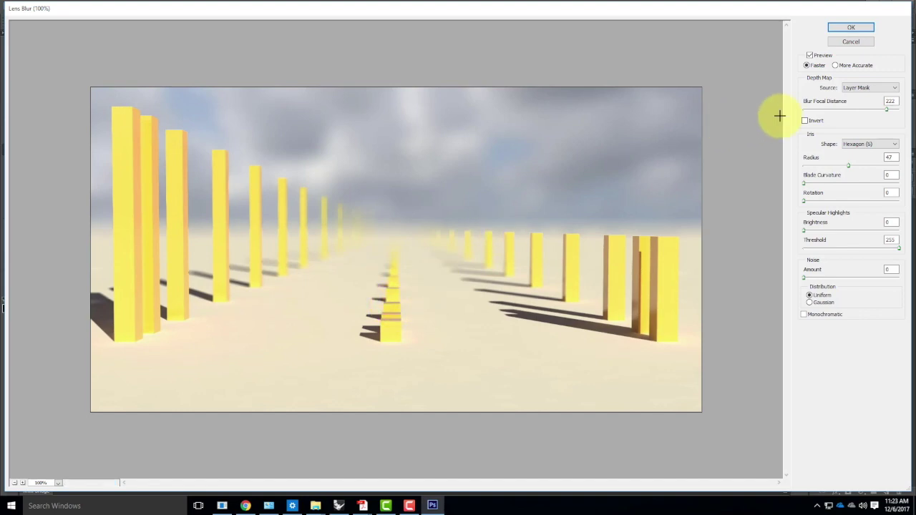
pyautogui.click(851, 28)
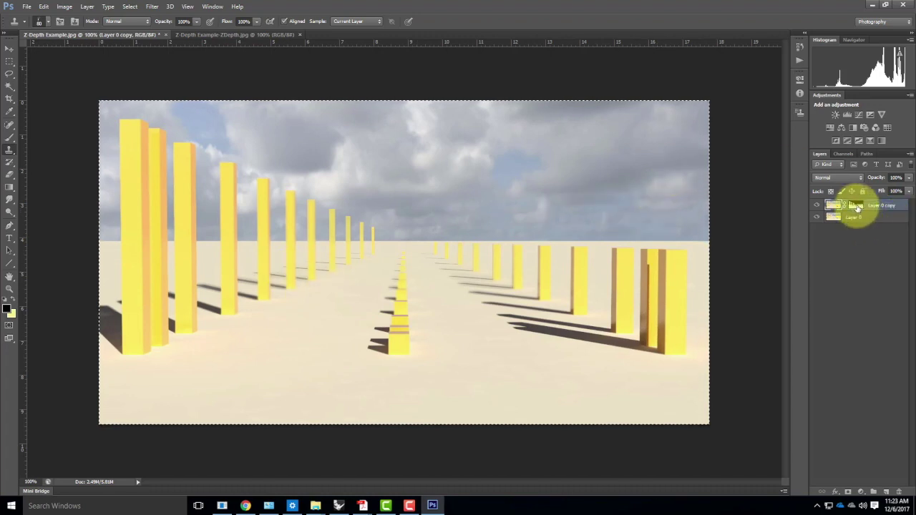
# Select the Layer 0 copy mask and invert it via Image > Adjustments > Invert.
pyautogui.click(856, 205)
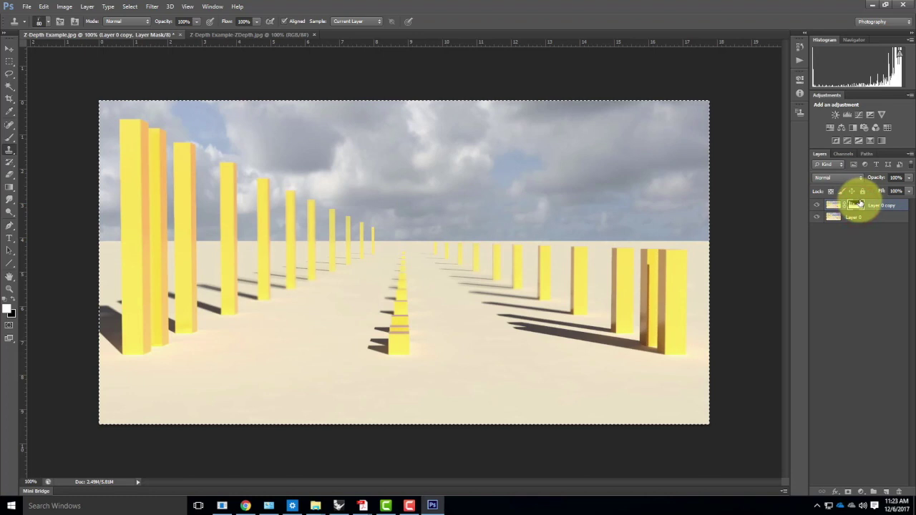
pyautogui.click(44, 7)
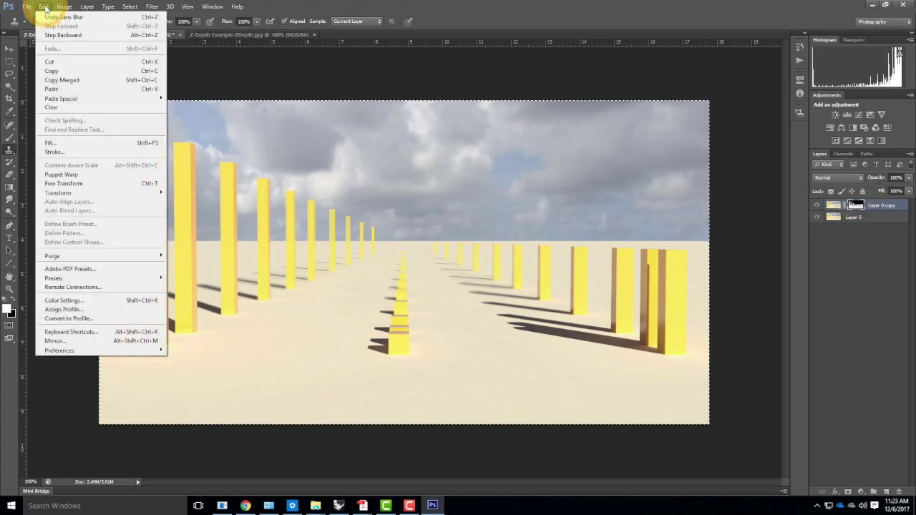
pyautogui.moveTo(64, 7)
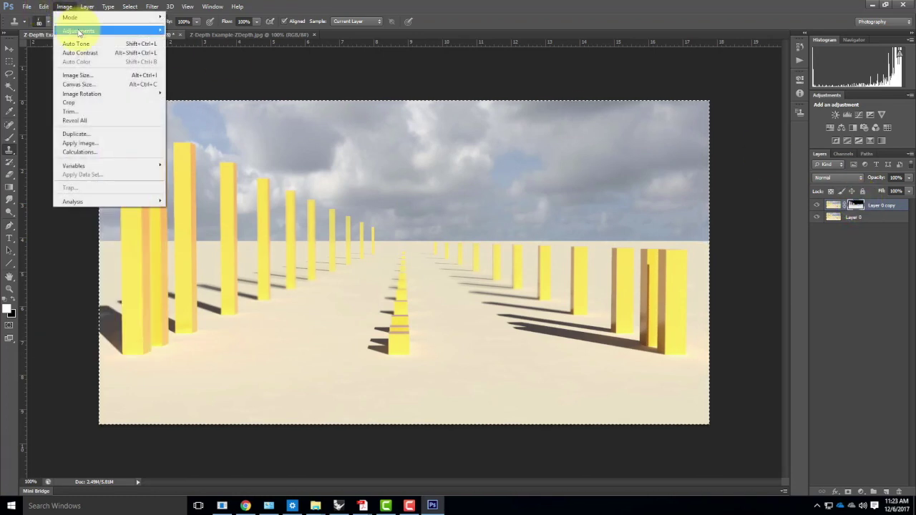
pyautogui.moveTo(78, 32)
pyautogui.click(179, 139)
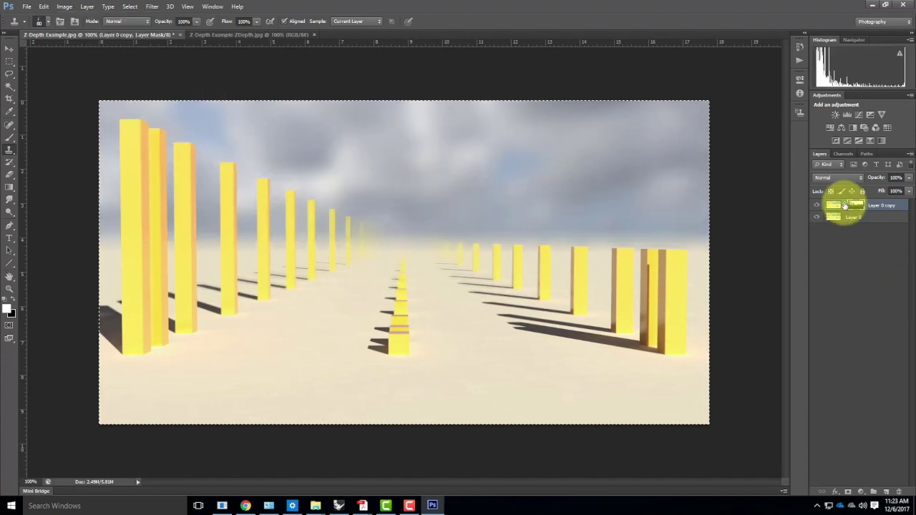
# Hide and reshow Layer 0 to check the sharp foreground and blurred distance.
pyautogui.click(817, 217)
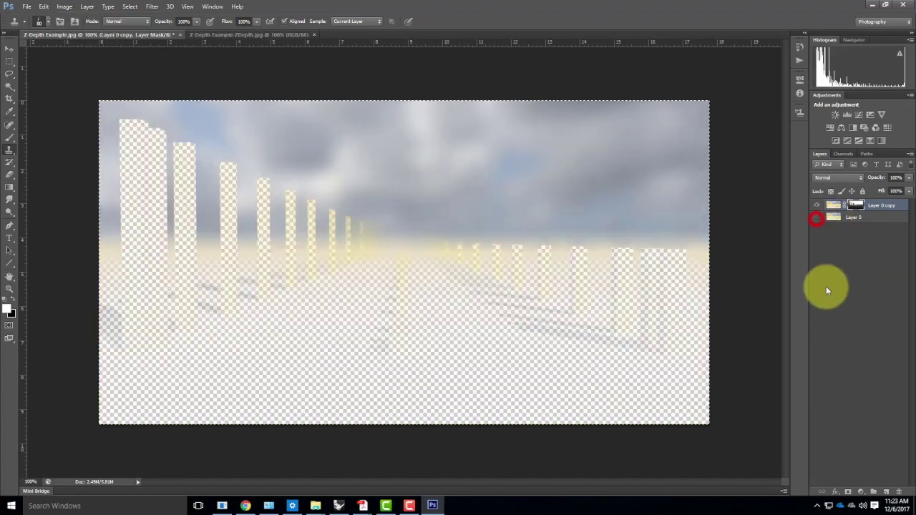
pyautogui.click(816, 217)
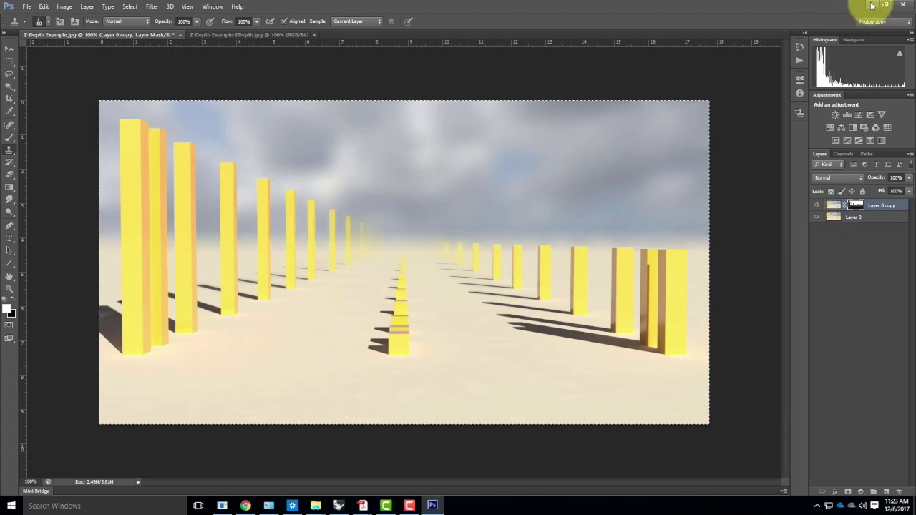
pyautogui.click(26, 8)
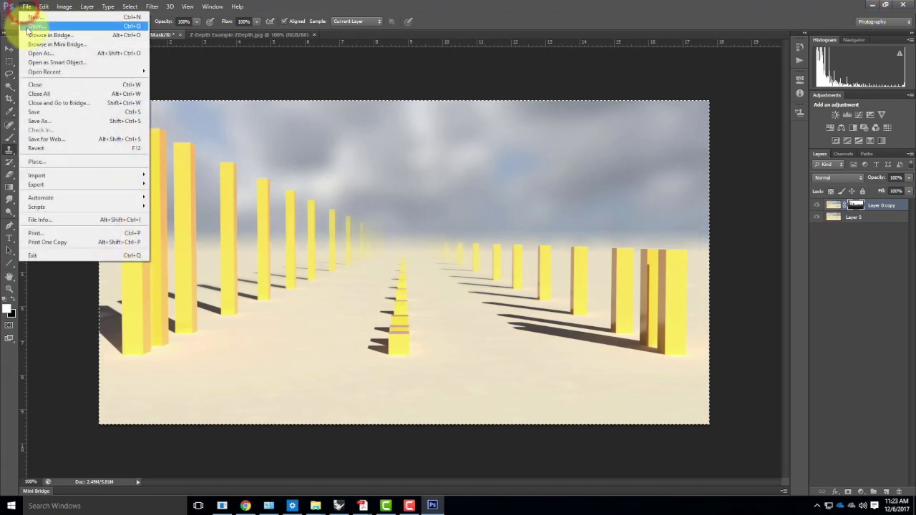
# Open the Interior01.jpg render.
pyautogui.click(30, 26)
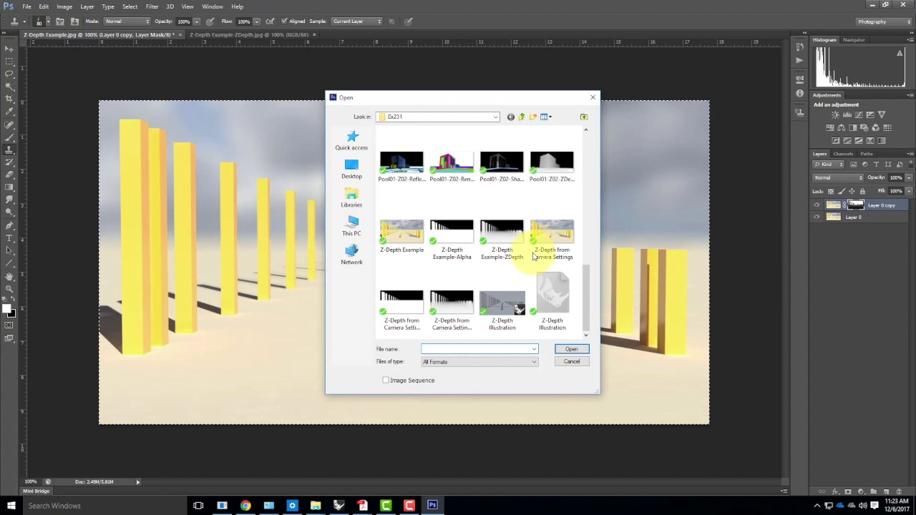
pyautogui.scroll(8, 528, 272)
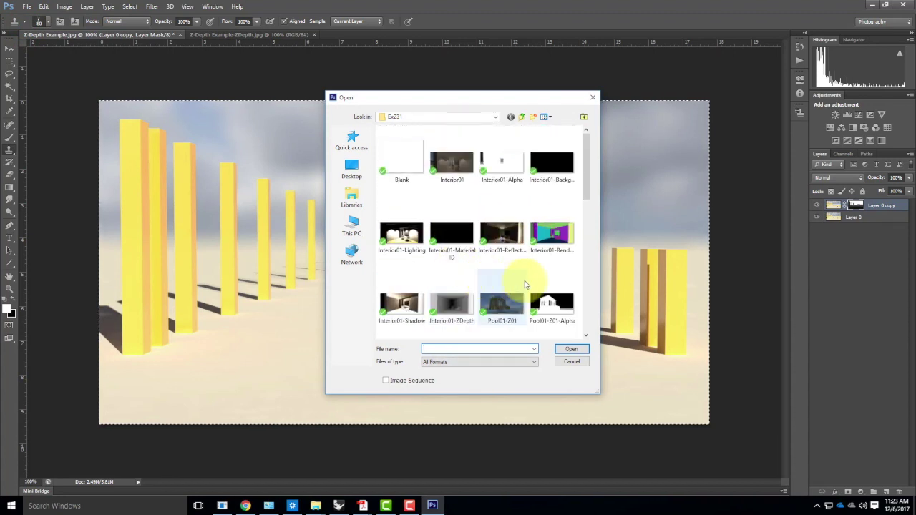
pyautogui.click(452, 163)
pyautogui.click(567, 349)
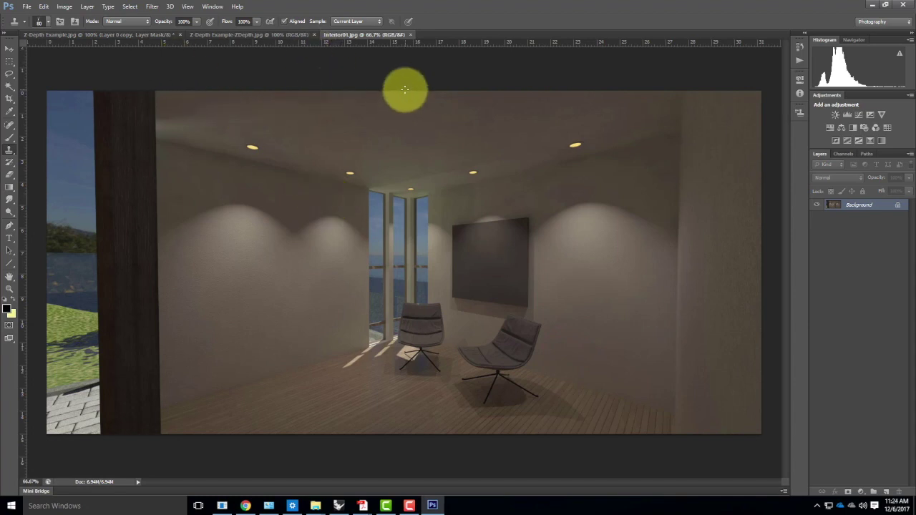
# Open the Interior01-ZDepth.jpg depth image as a separate document.
pyautogui.click(29, 9)
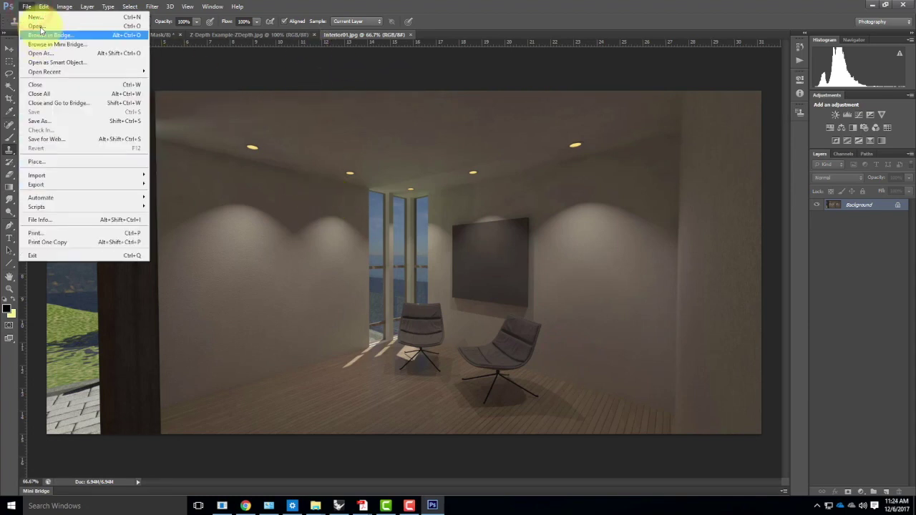
pyautogui.click(38, 27)
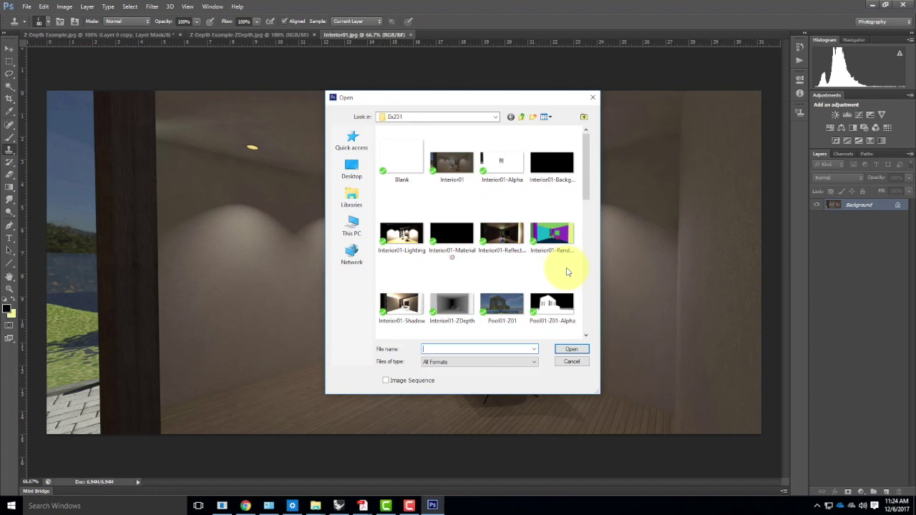
pyautogui.click(448, 307)
pyautogui.click(570, 349)
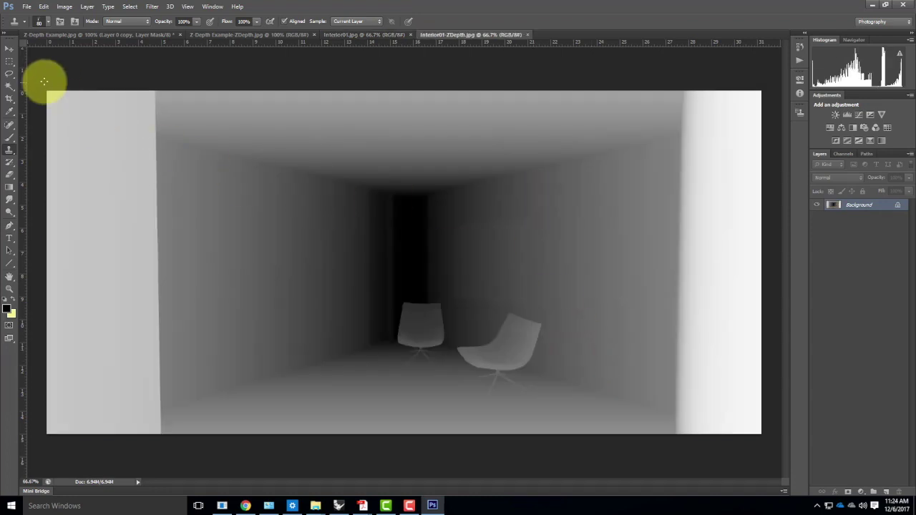
# Dismiss the clone stamp error and copy the entire depth image.
pyautogui.click(41, 82)
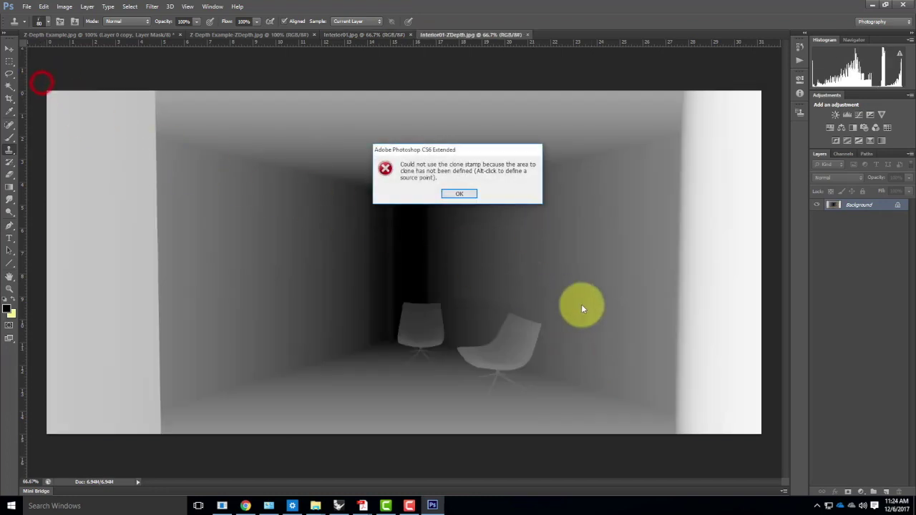
pyautogui.click(458, 193)
pyautogui.hotkey('ctrl', 'a')
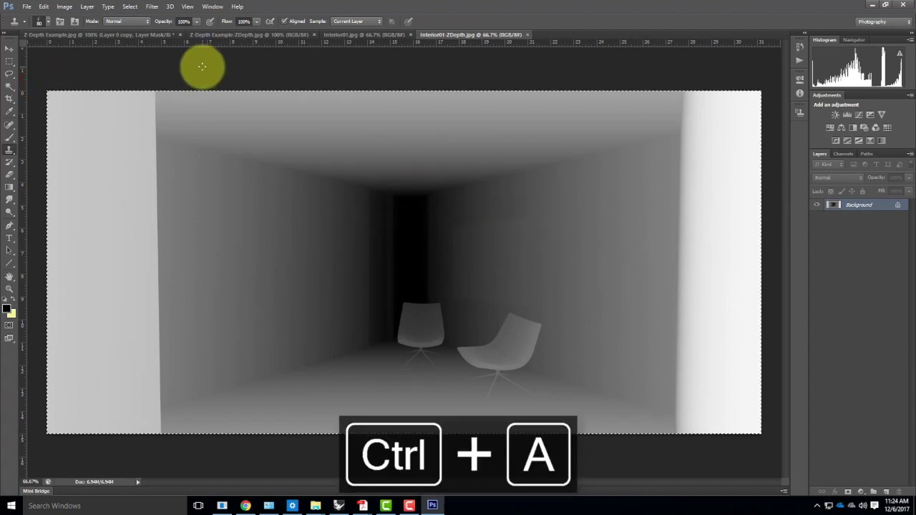
pyautogui.hotkey('ctrl', 'c')
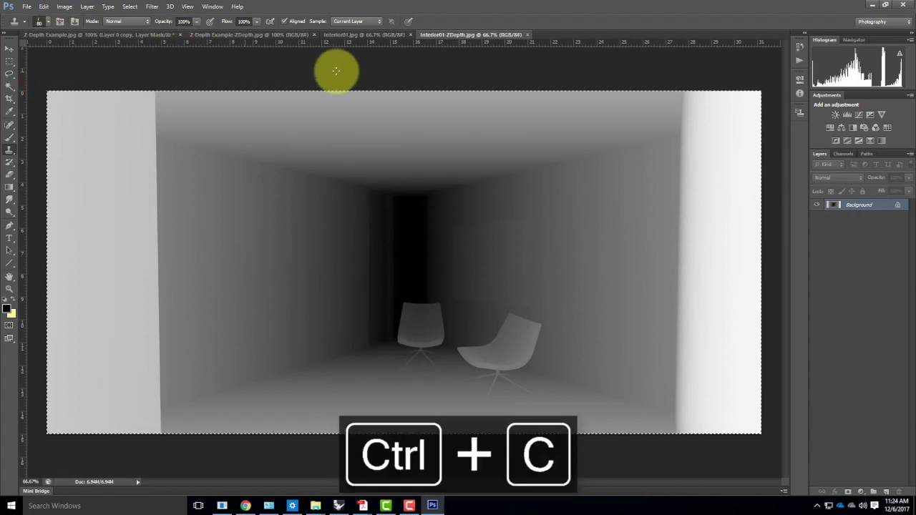
# In Interior01, duplicate the Background layer and give the copy a white layer mask.
pyautogui.click(363, 36)
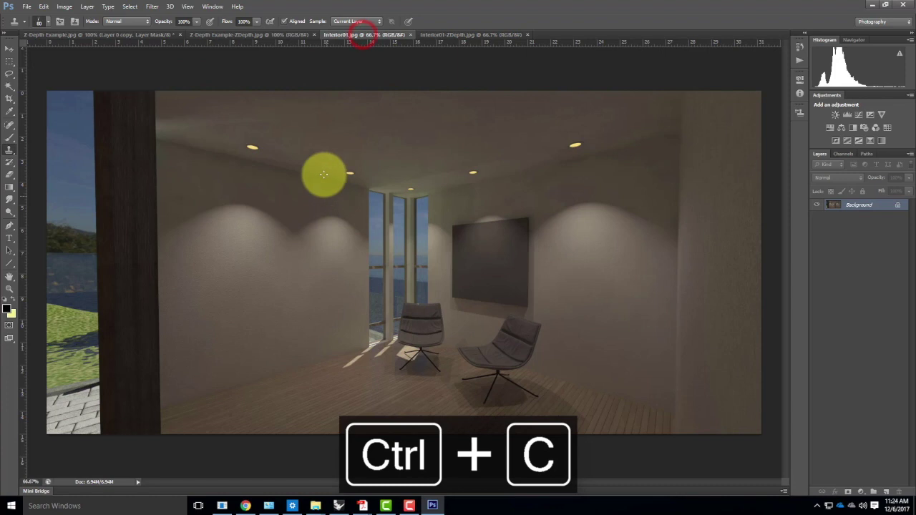
pyautogui.rightClick(855, 204)
pyautogui.click(857, 227)
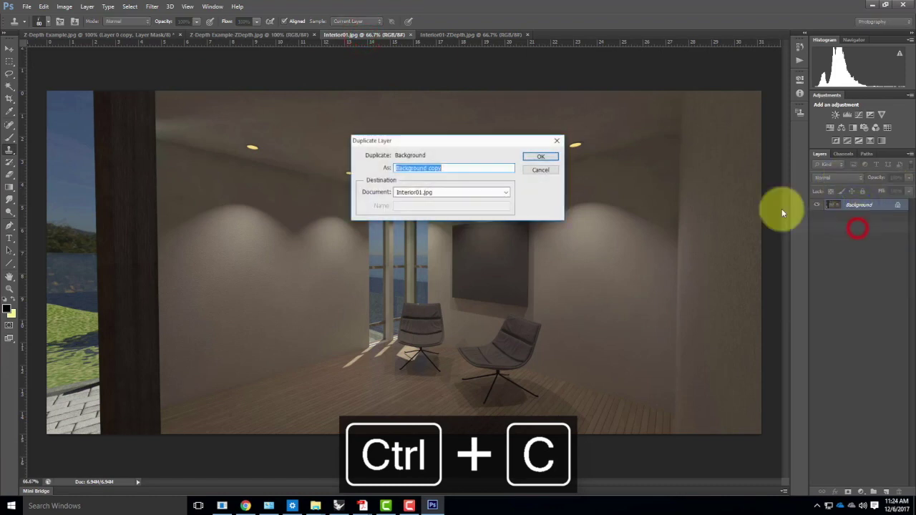
pyautogui.click(540, 156)
pyautogui.click(849, 492)
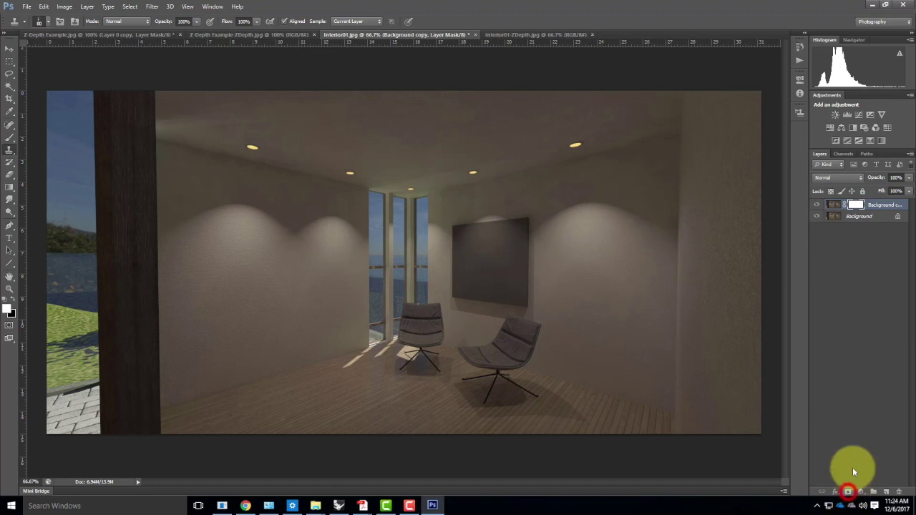
# Paste the depth image into the Background copy mask channel.
pyautogui.click(842, 154)
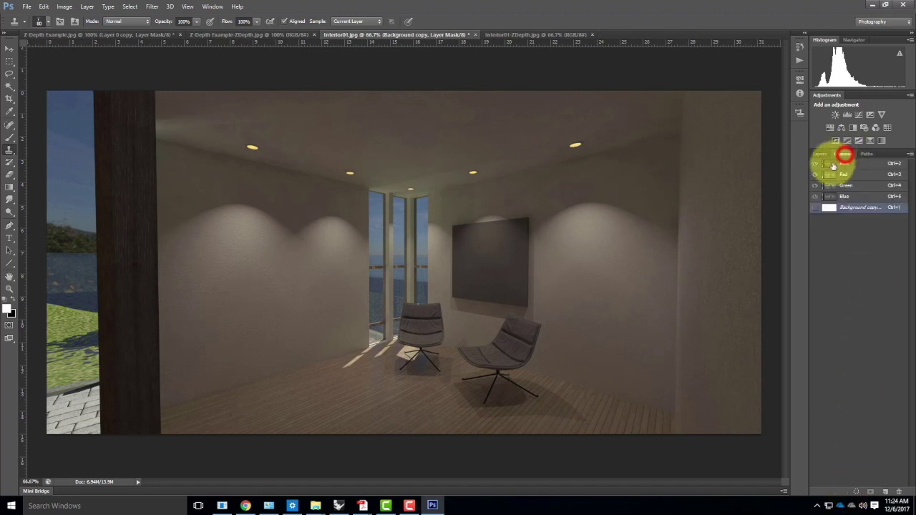
pyautogui.click(814, 167)
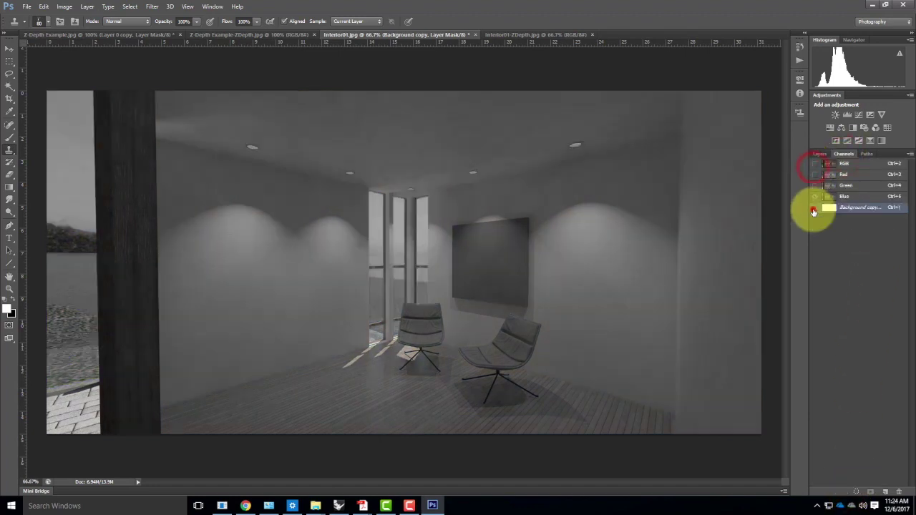
pyautogui.click(815, 207)
pyautogui.click(829, 207)
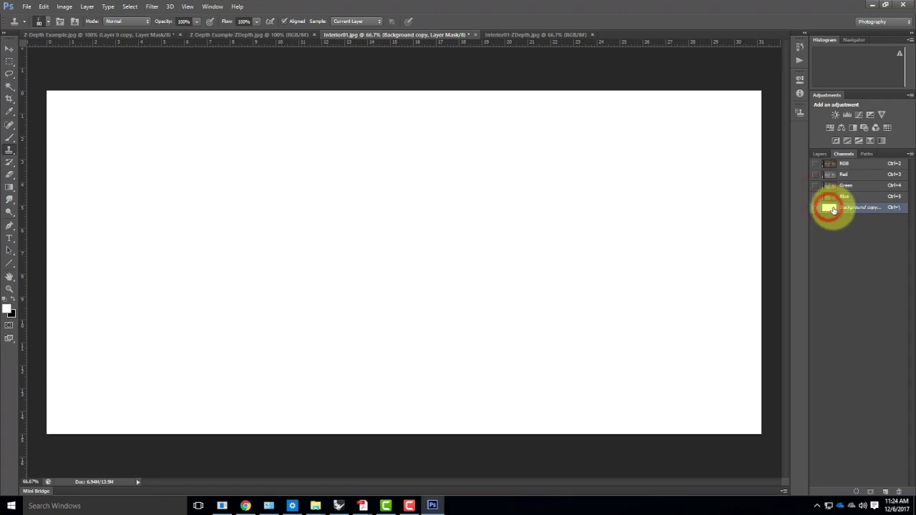
pyautogui.hotkey('ctrl', 'v')
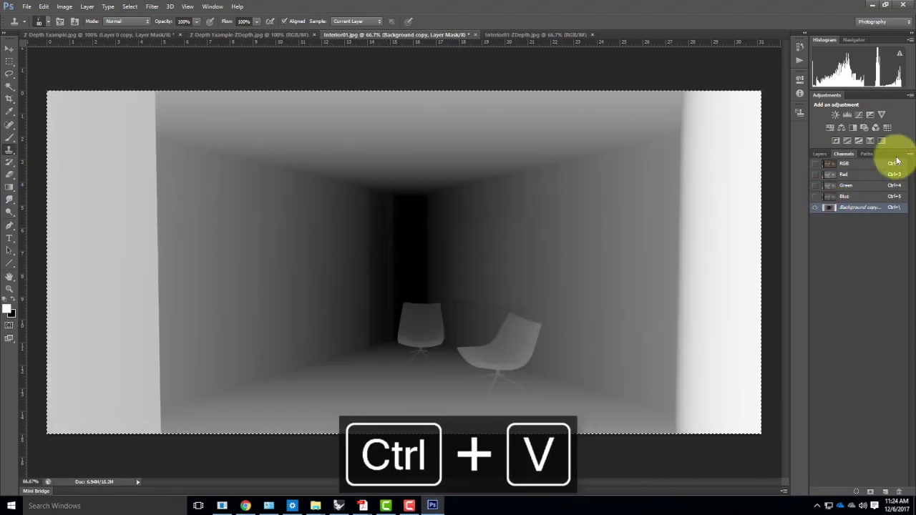
# Show the colour Interior01 render again with the Background copy mask targeted.
pyautogui.click(820, 154)
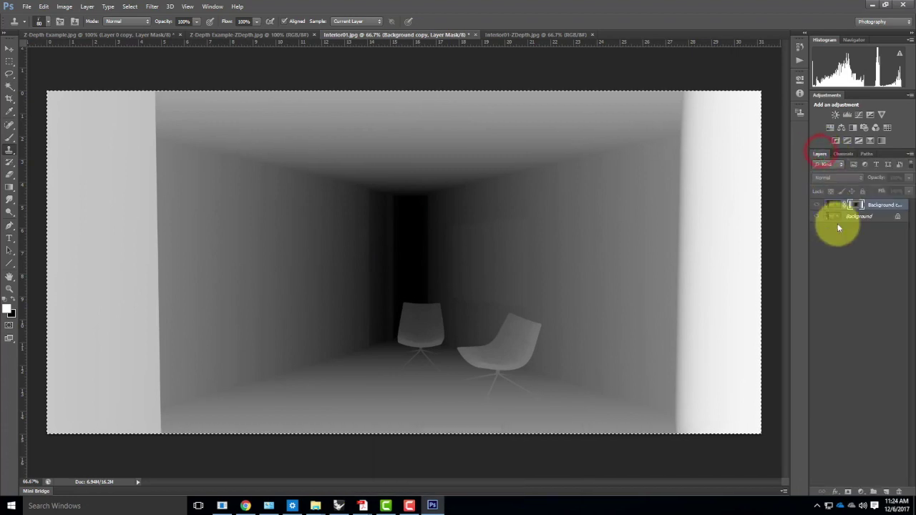
pyautogui.click(829, 206)
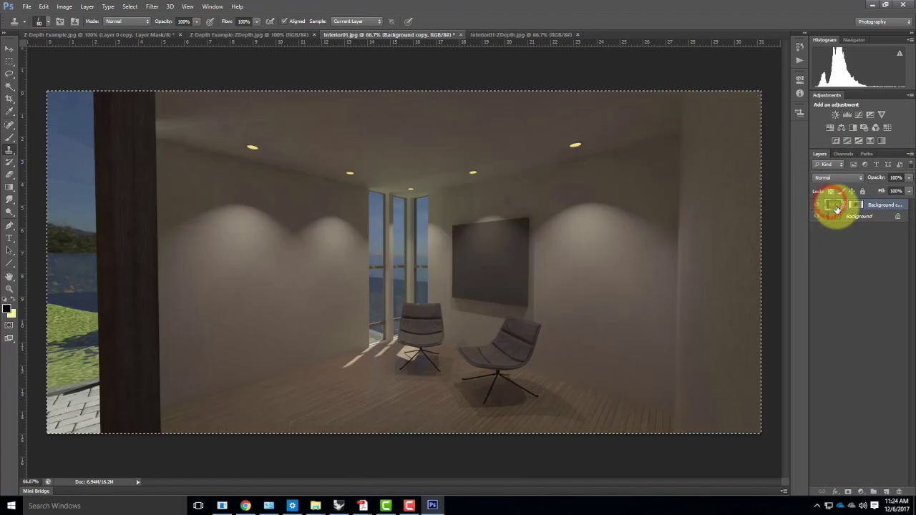
pyautogui.click(860, 209)
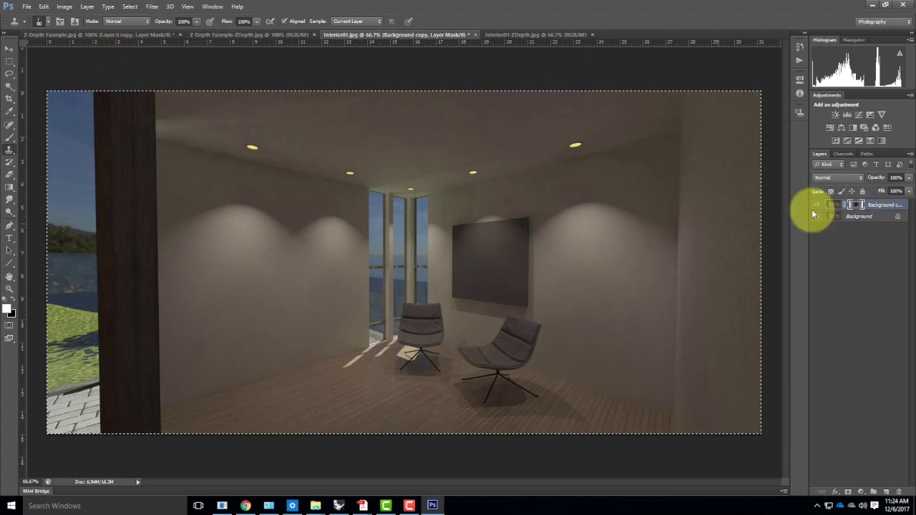
# Invert the Background copy layer mask with Image > Adjustments > Invert.
pyautogui.click(64, 6)
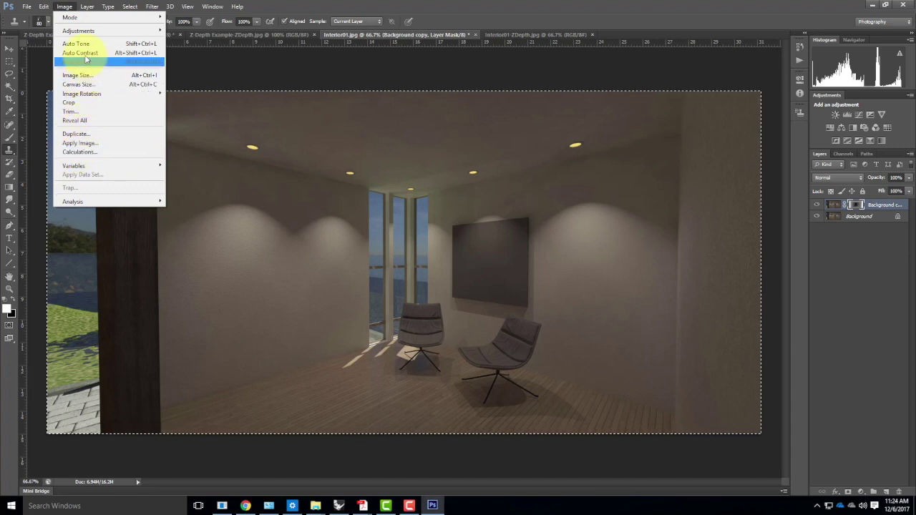
pyautogui.moveTo(78, 31)
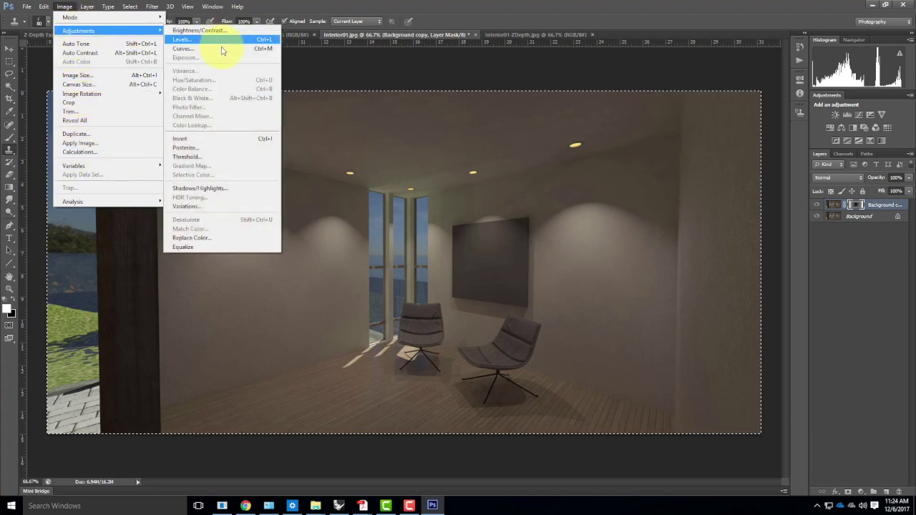
pyautogui.click(213, 141)
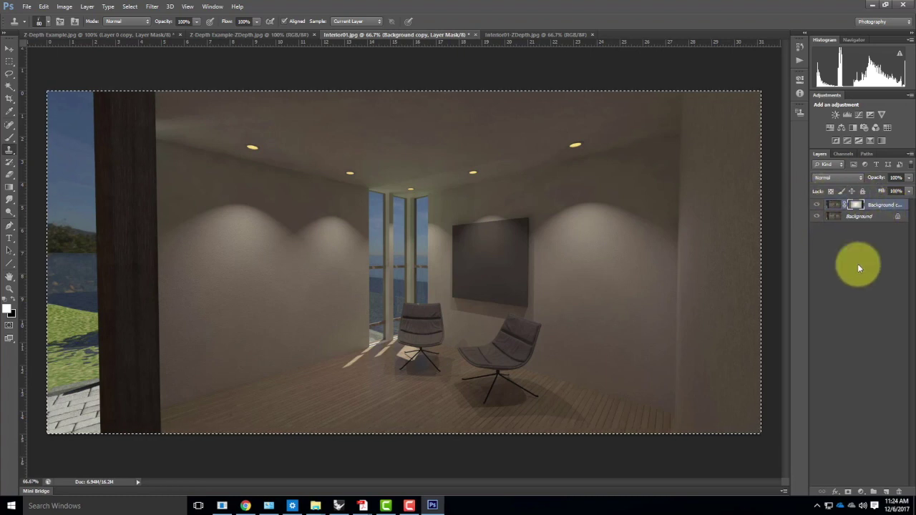
# Open the Lens Blur filter and close it without applying.
pyautogui.click(149, 7)
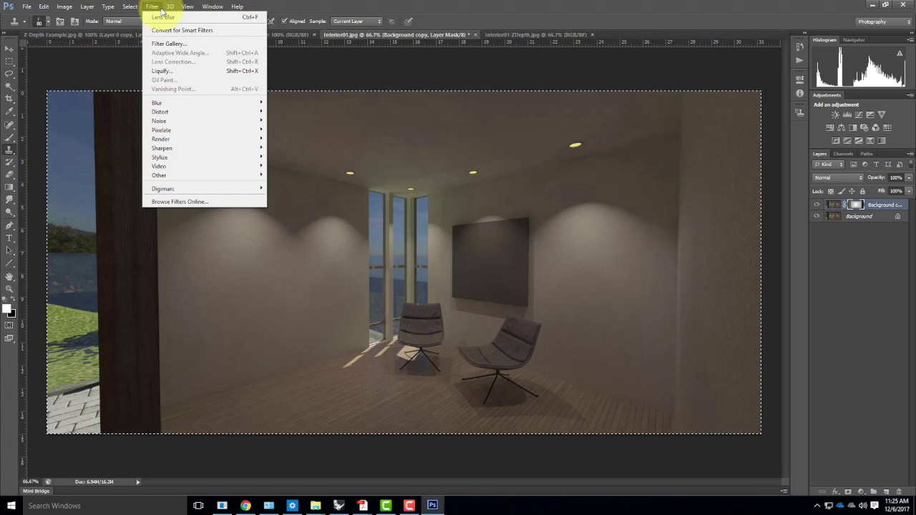
pyautogui.moveTo(172, 106)
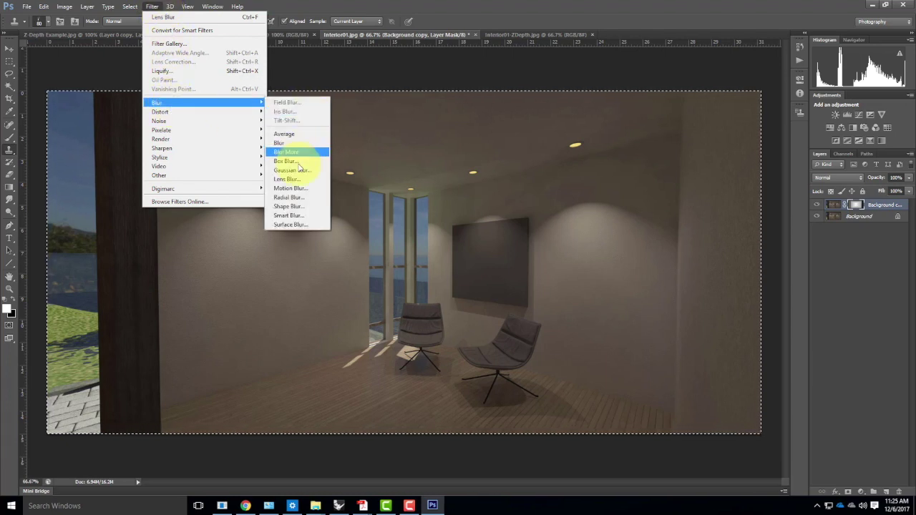
pyautogui.click(294, 177)
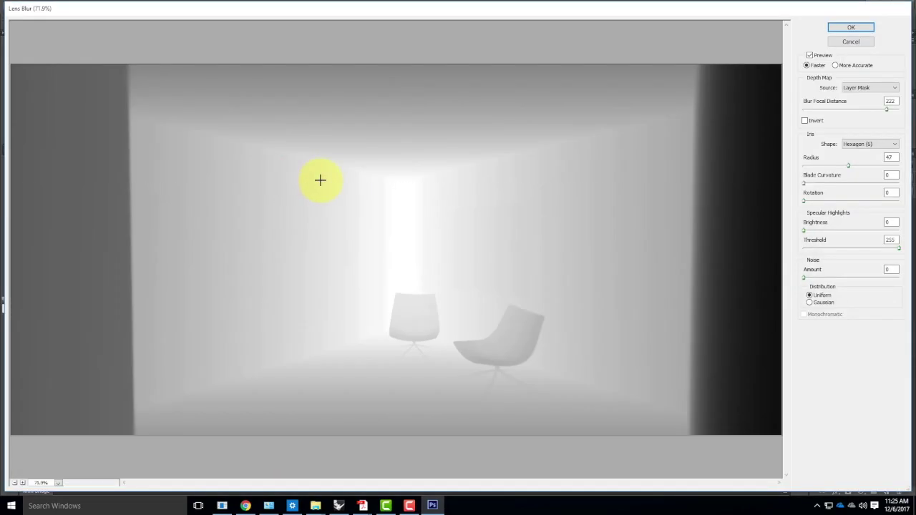
pyautogui.click(864, 43)
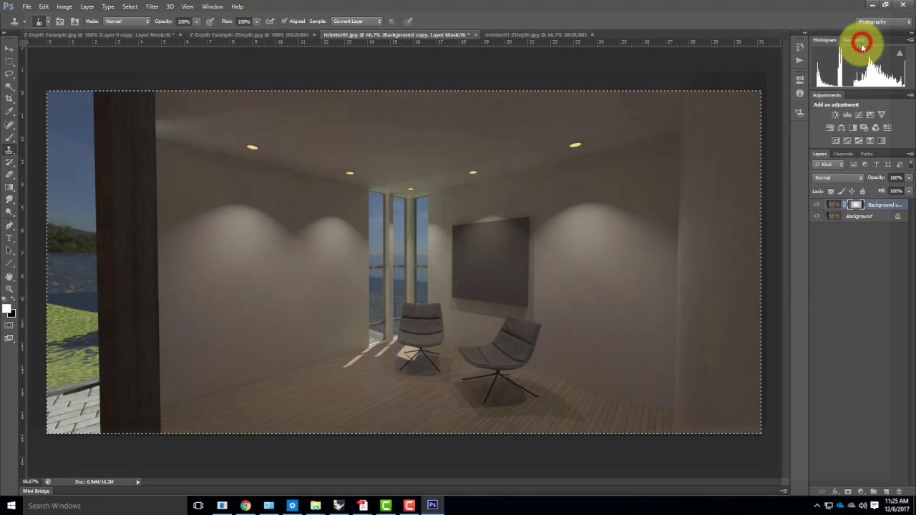
# Target the Background copy image instead of its mask and open Lens Blur.
pyautogui.click(836, 208)
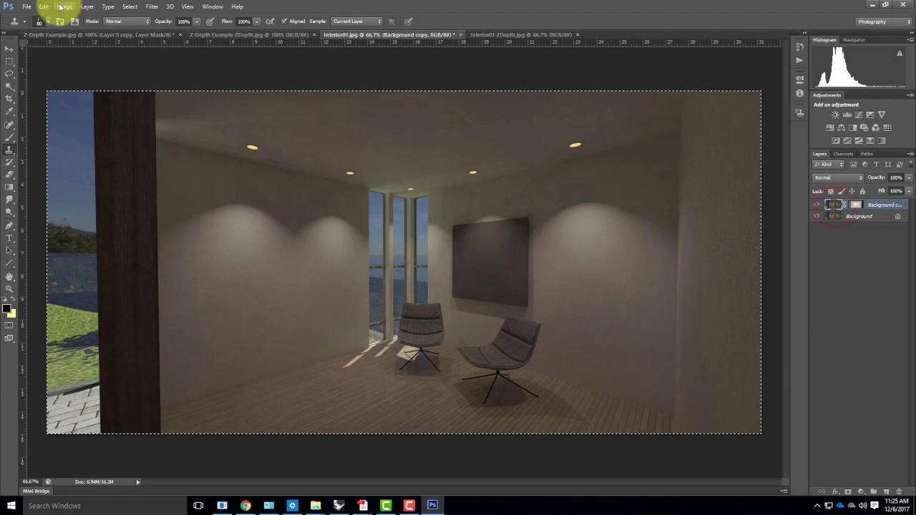
pyautogui.click(107, 5)
pyautogui.moveTo(185, 6)
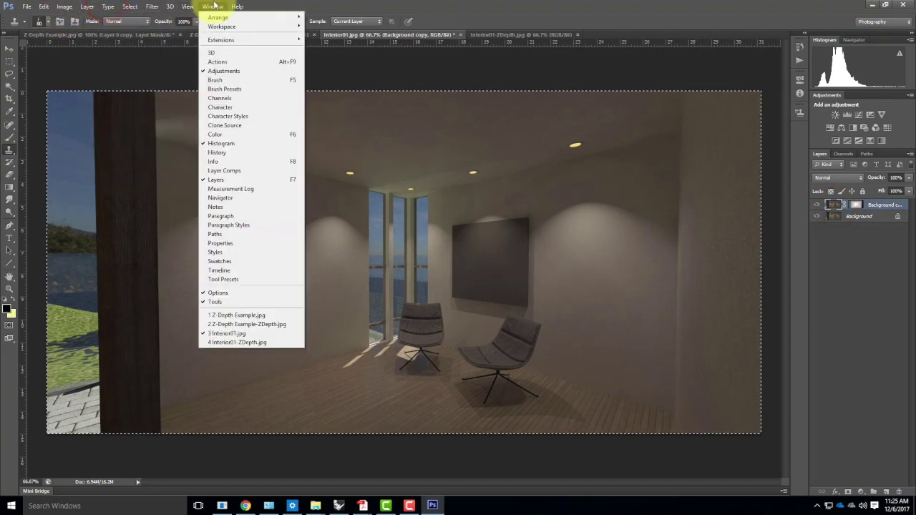
pyautogui.moveTo(152, 6)
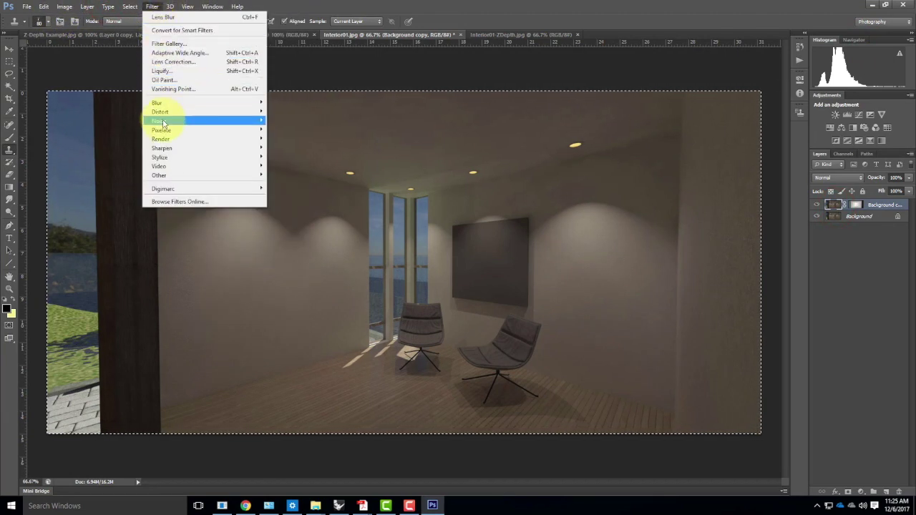
pyautogui.moveTo(176, 103)
pyautogui.click(293, 179)
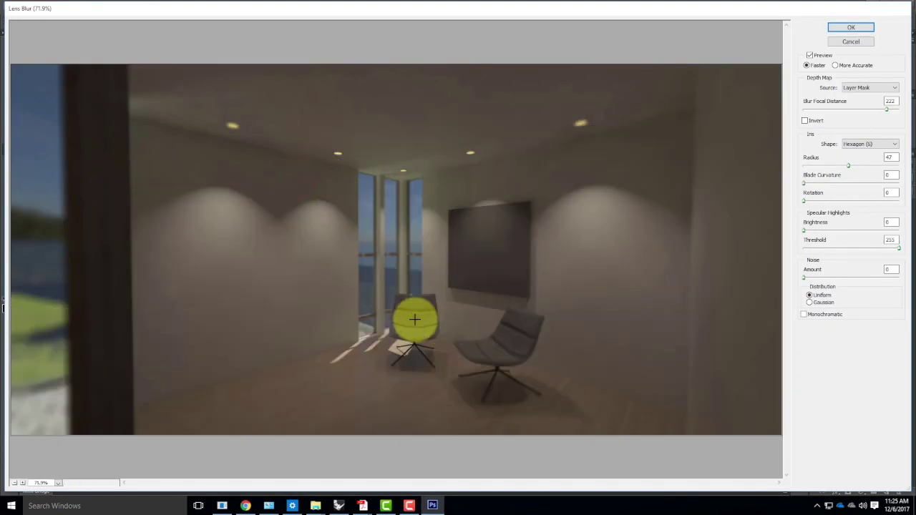
# Focus the blur on the right chair, set radius 23, and apply Lens Blur.
pyautogui.click(283, 375)
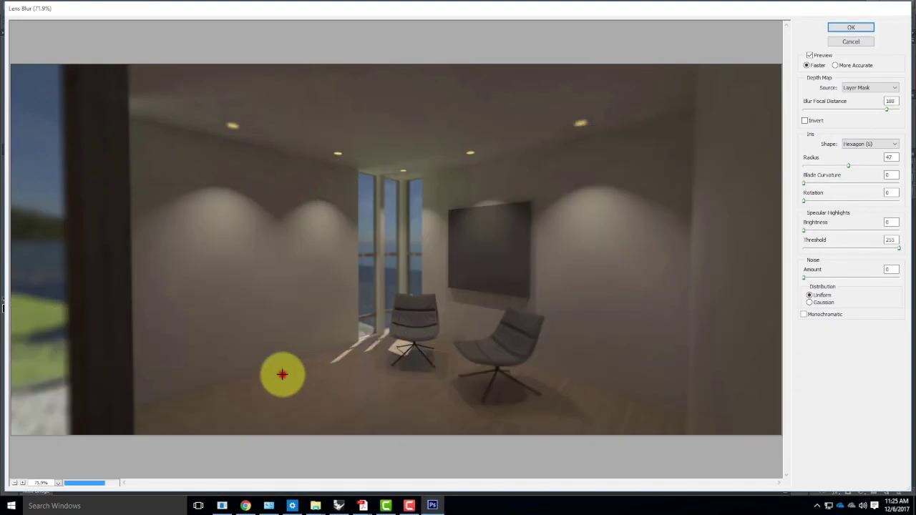
pyautogui.click(175, 360)
pyautogui.click(128, 383)
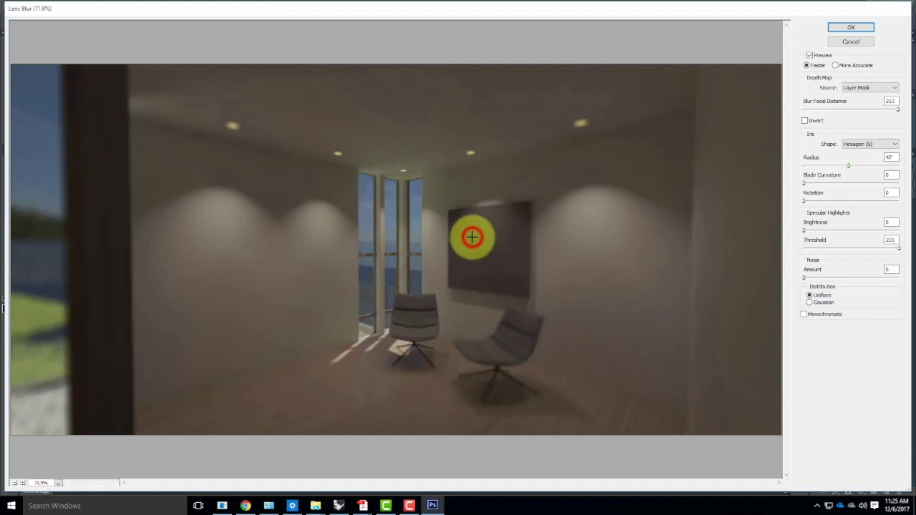
pyautogui.click(389, 188)
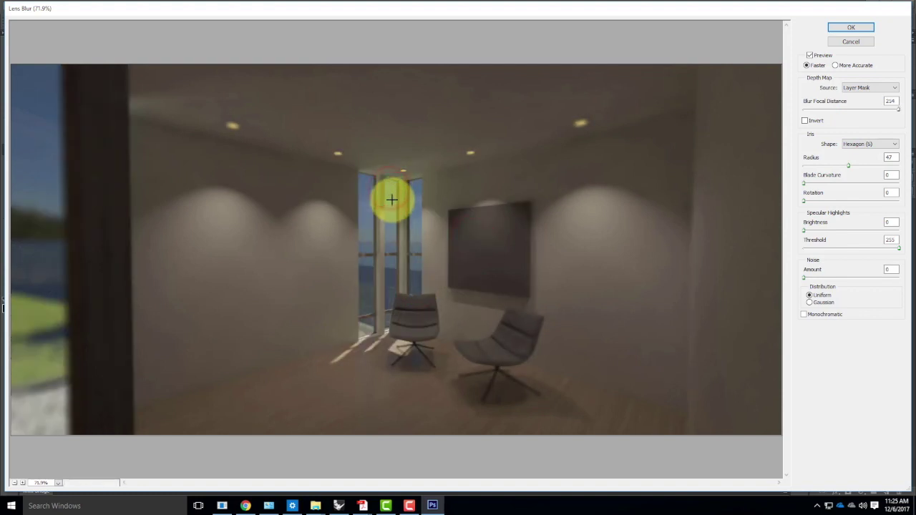
pyautogui.click(410, 346)
pyautogui.click(488, 369)
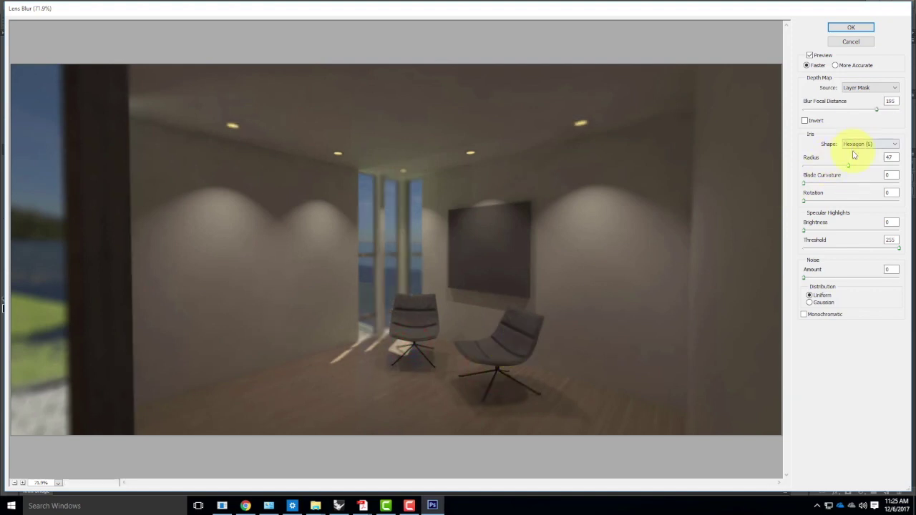
pyautogui.moveTo(837, 170); pyautogui.dragTo(826, 169)
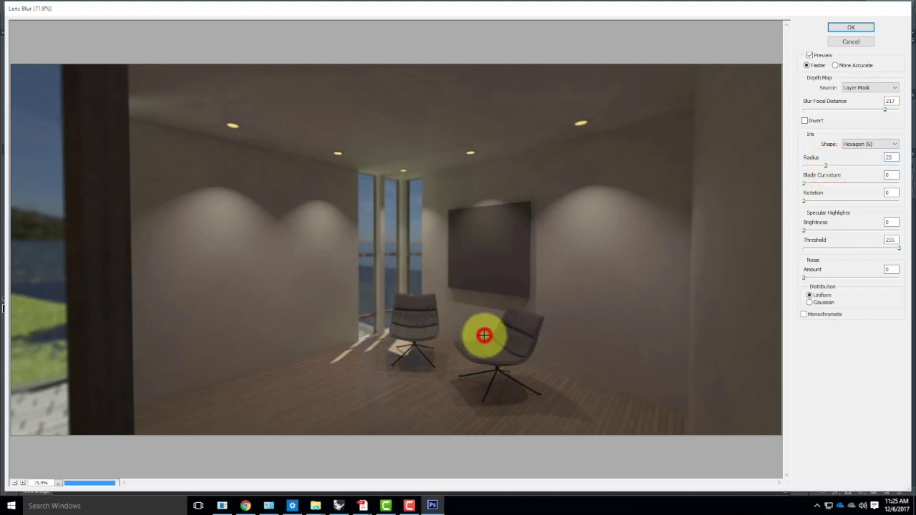
pyautogui.click(484, 335)
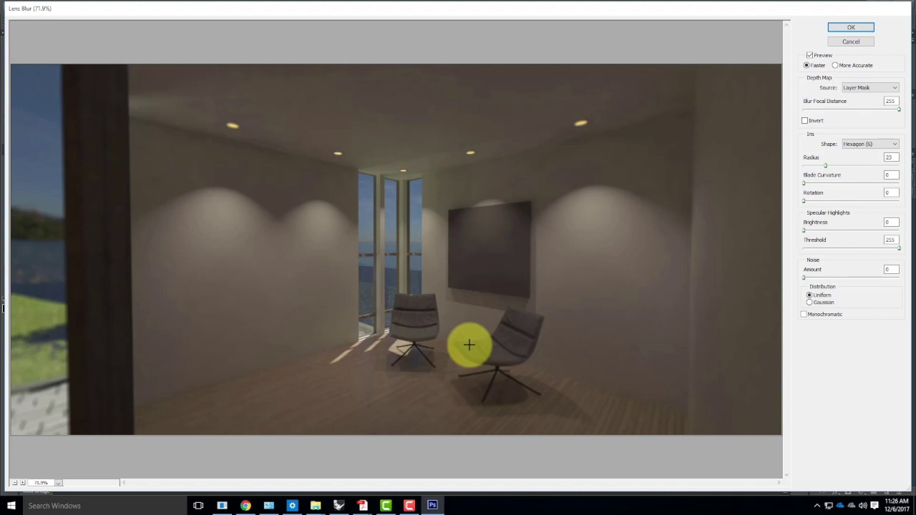
pyautogui.click(867, 32)
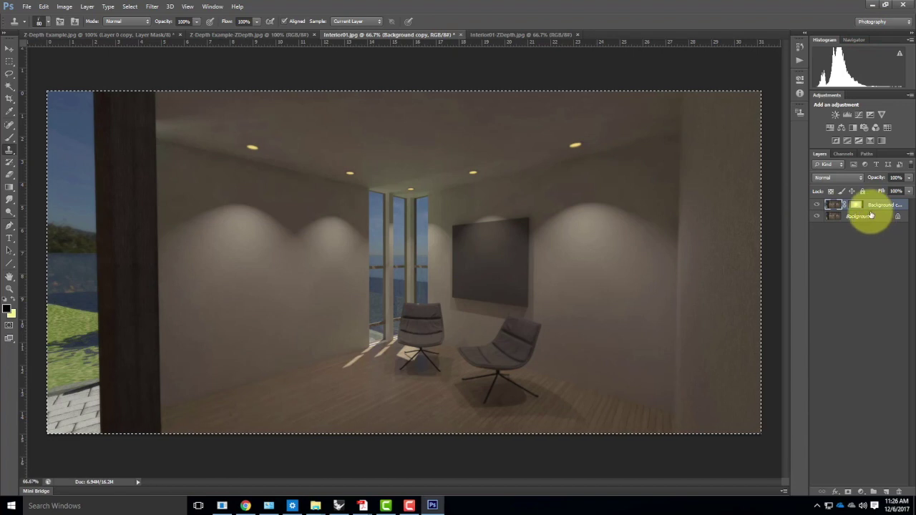
# Invert the Background copy mask back to original tones, then go to Z-Depth Example.jpg.
pyautogui.click(861, 206)
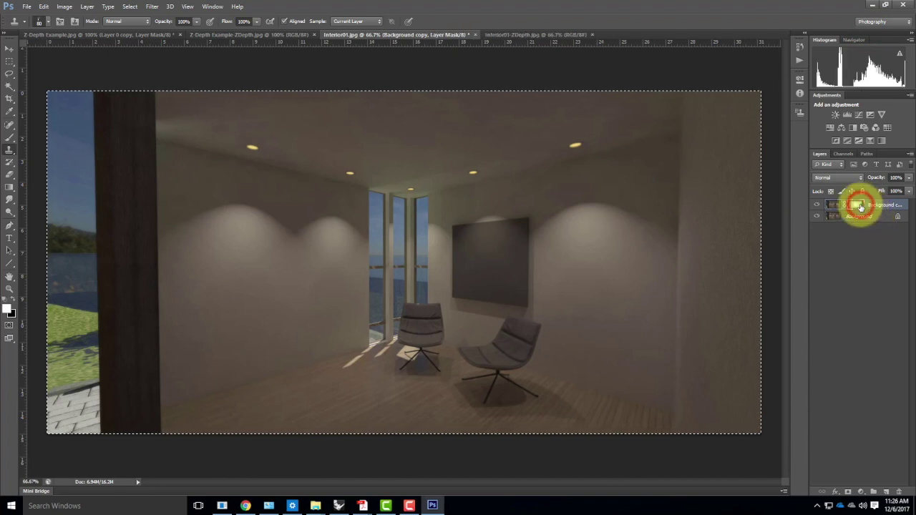
pyautogui.click(63, 7)
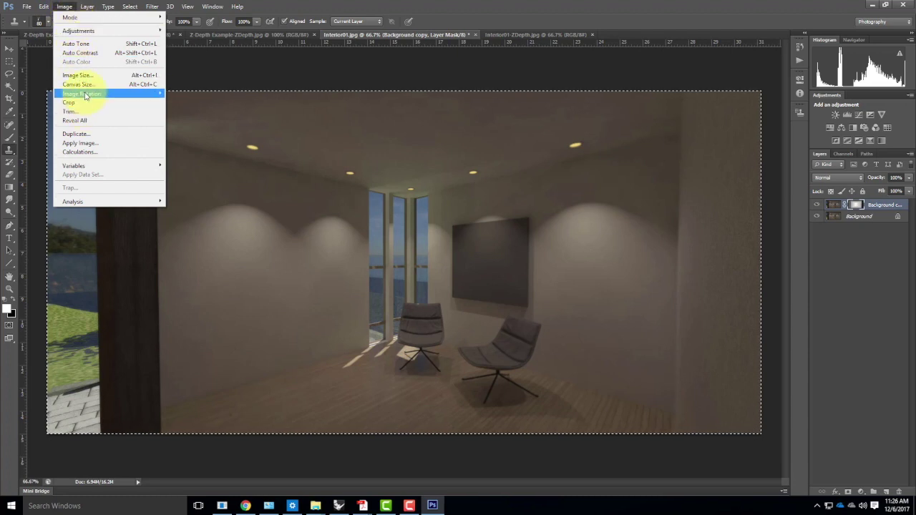
pyautogui.moveTo(85, 96)
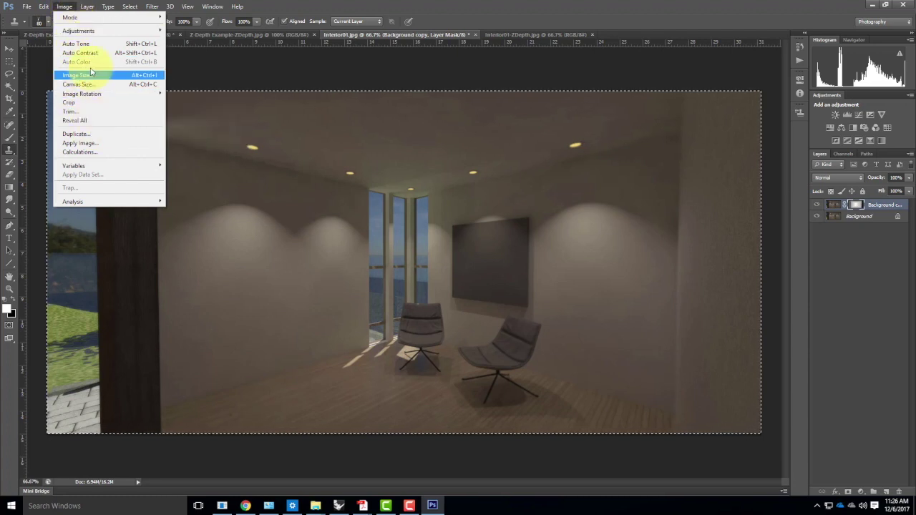
pyautogui.moveTo(122, 32)
pyautogui.click(187, 139)
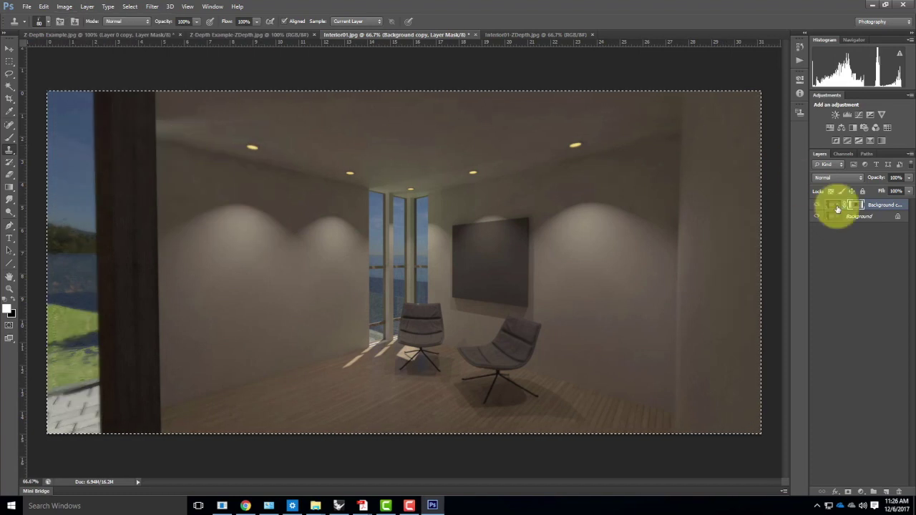
pyautogui.click(858, 205)
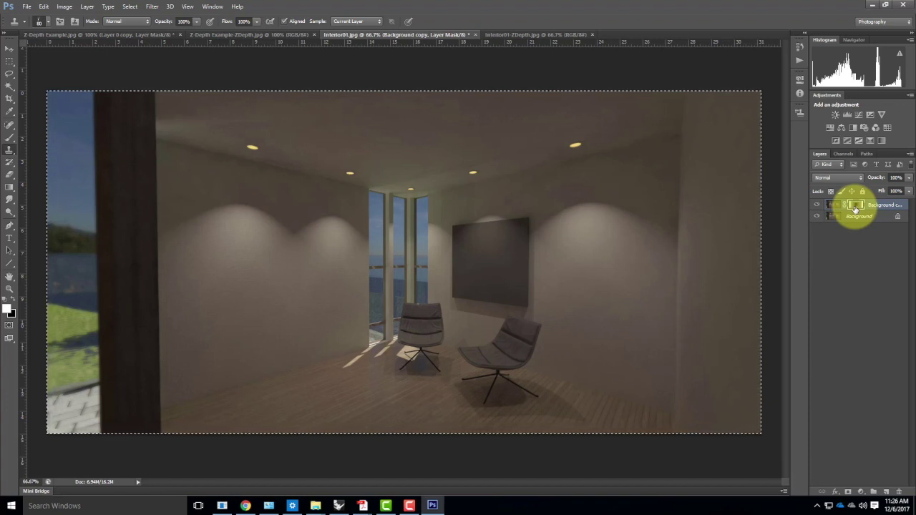
pyautogui.click(67, 33)
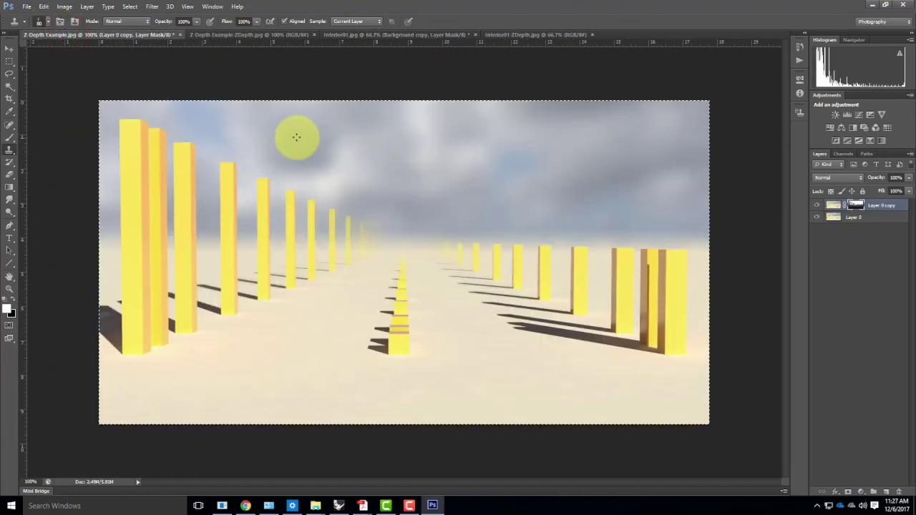
# Open the Z-Depth from Camera Settings depth image.
pyautogui.click(29, 9)
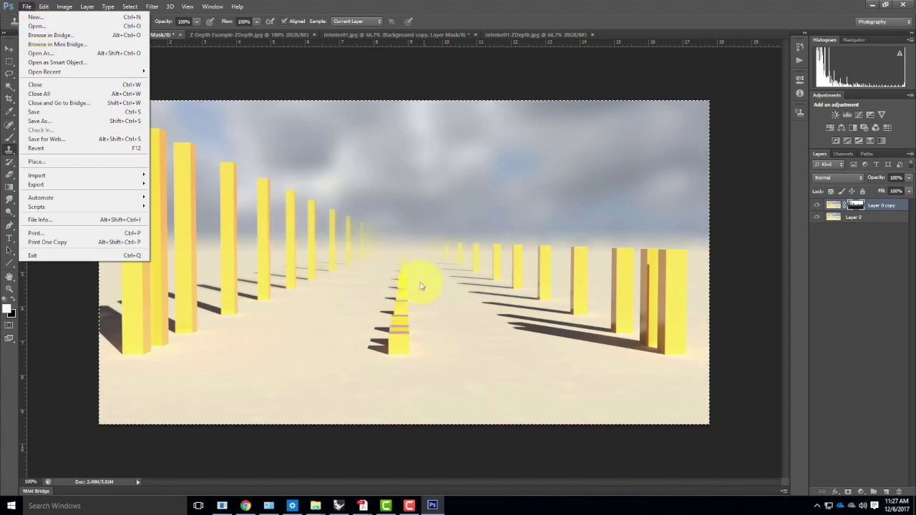
pyautogui.click(259, 83)
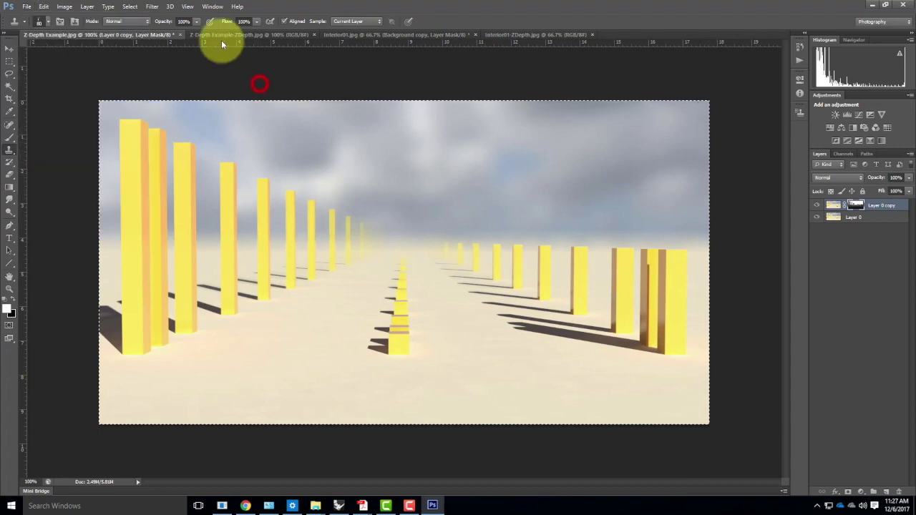
pyautogui.click(227, 35)
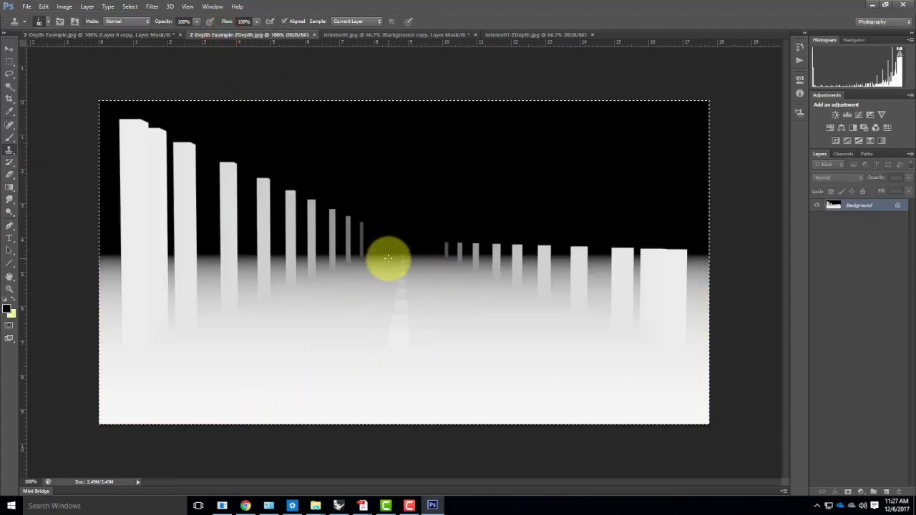
pyautogui.click(27, 7)
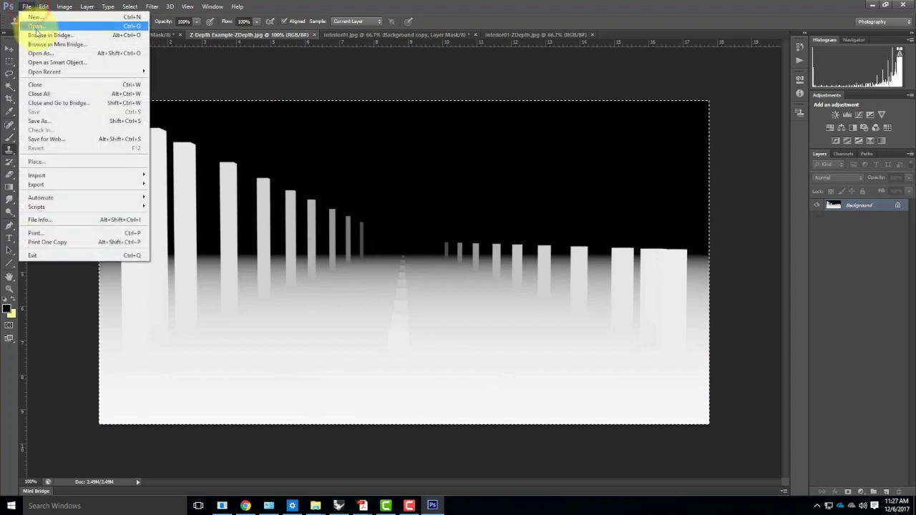
pyautogui.click(36, 26)
pyautogui.moveTo(587, 172); pyautogui.dragTo(591, 333)
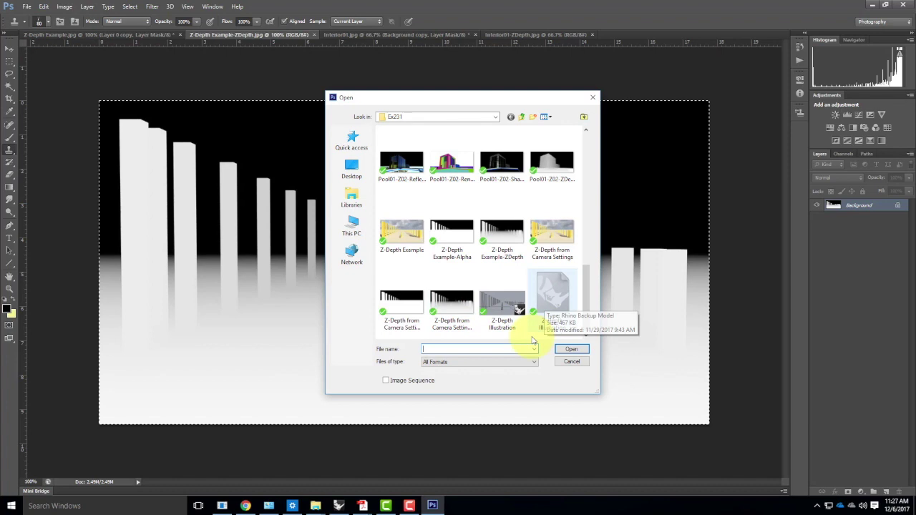
pyautogui.click(452, 306)
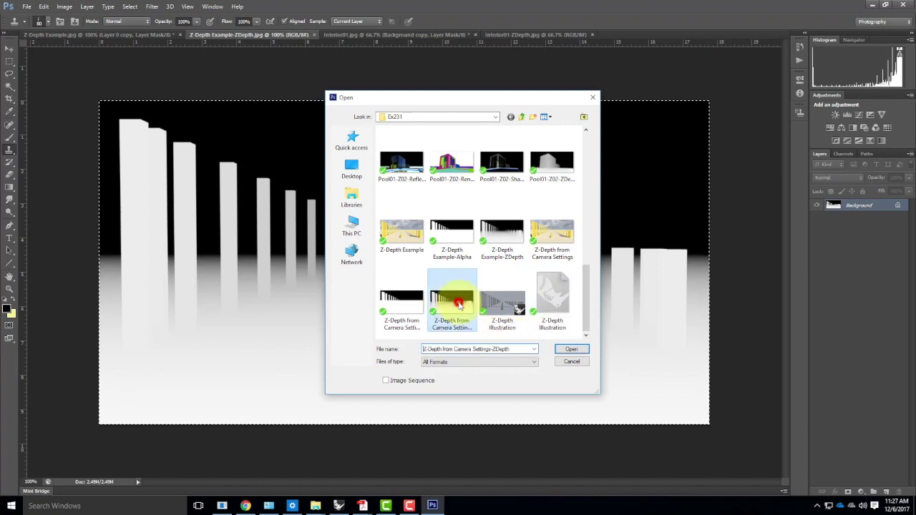
pyautogui.click(577, 350)
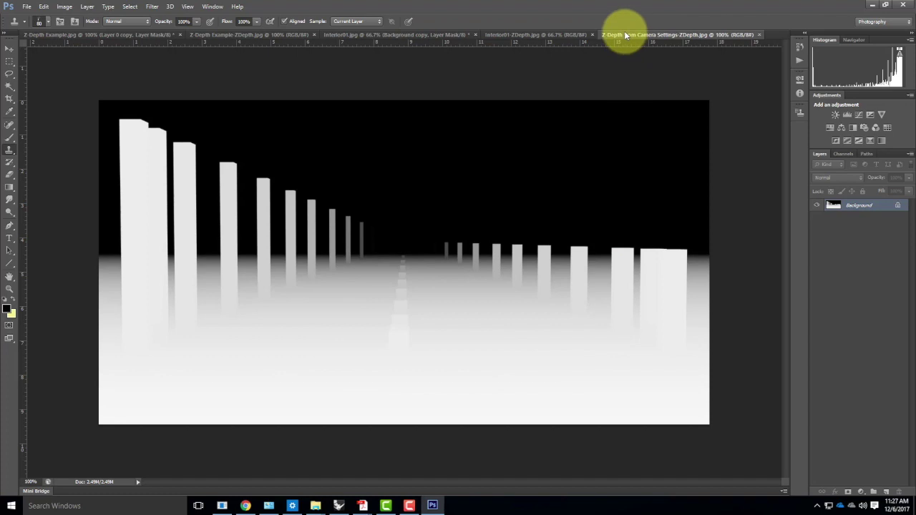
# Select the whole Z-Depth Example-ZDepth canvas and minimize Photoshop.
pyautogui.click(81, 34)
pyautogui.click(700, 34)
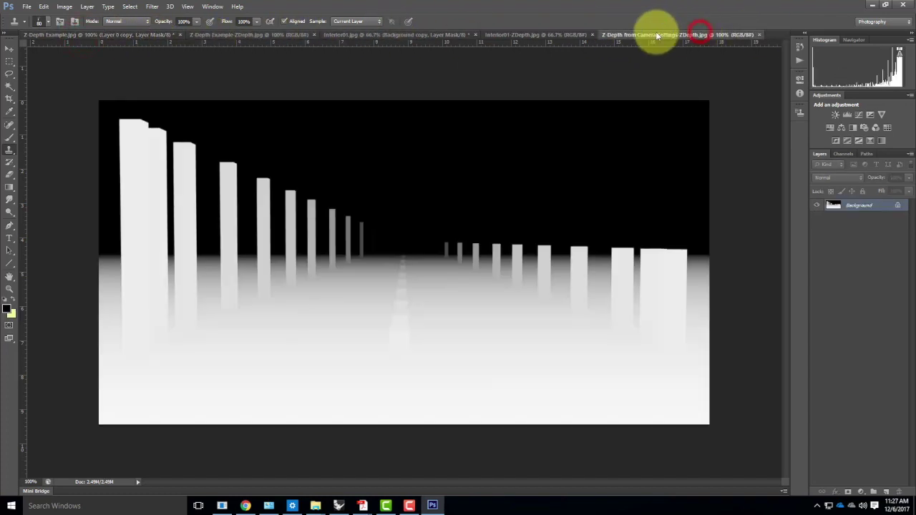
pyautogui.click(529, 34)
pyautogui.click(629, 34)
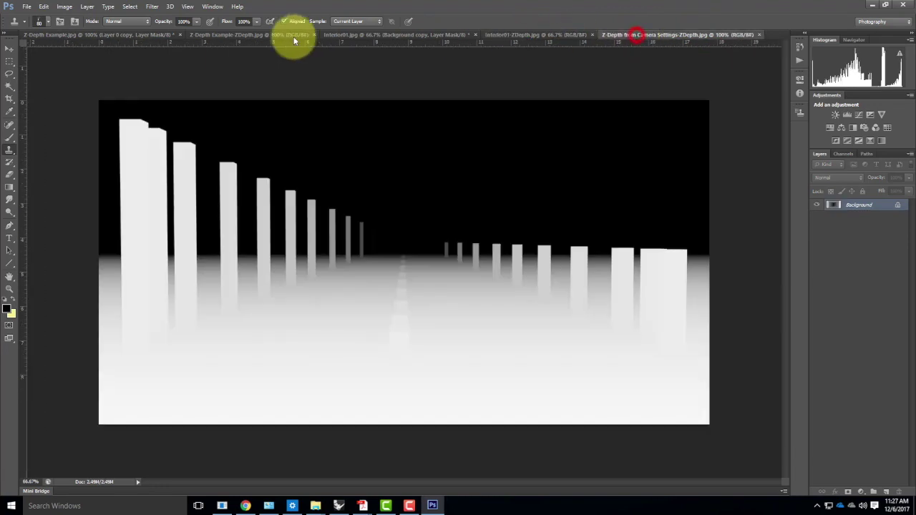
pyautogui.click(242, 38)
pyautogui.hotkey('ctrl', 'a')
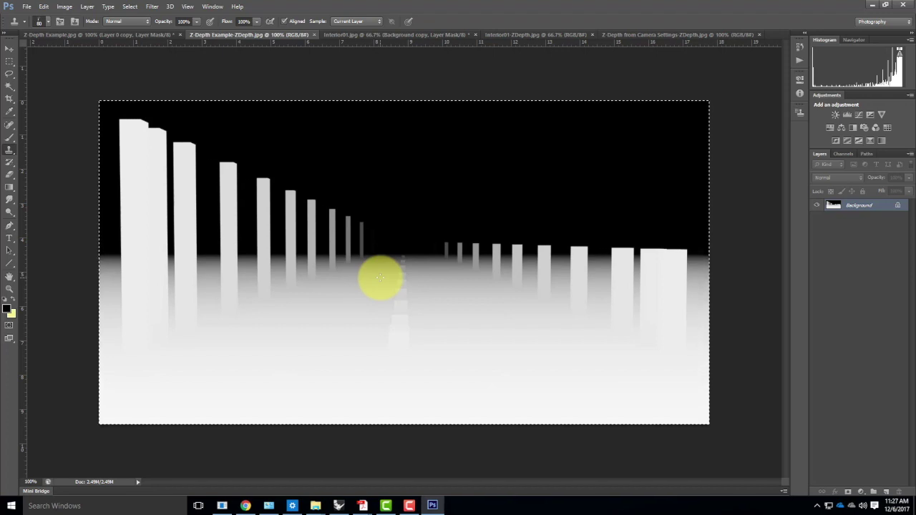
pyautogui.click(872, 5)
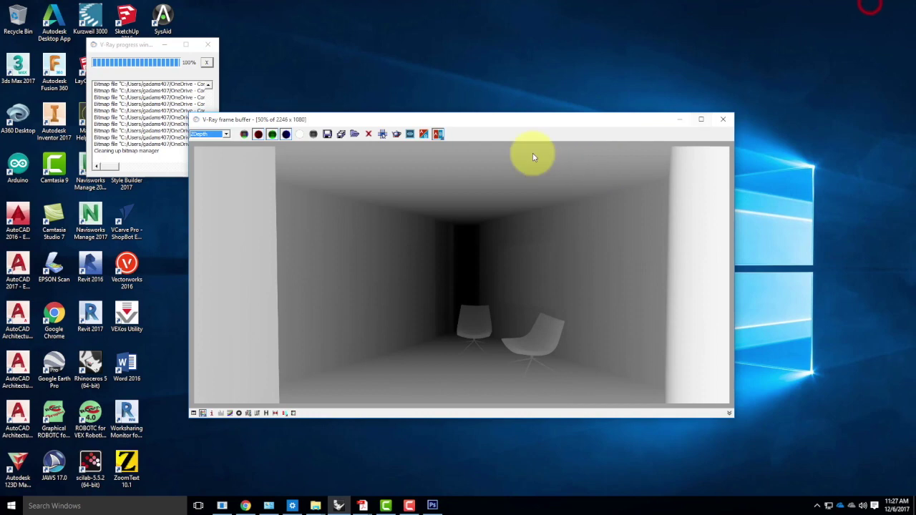
# Hide the V-Ray frame buffer, restore Rhino, and set the perspective viewport to ExteriorView02.
pyautogui.click(679, 119)
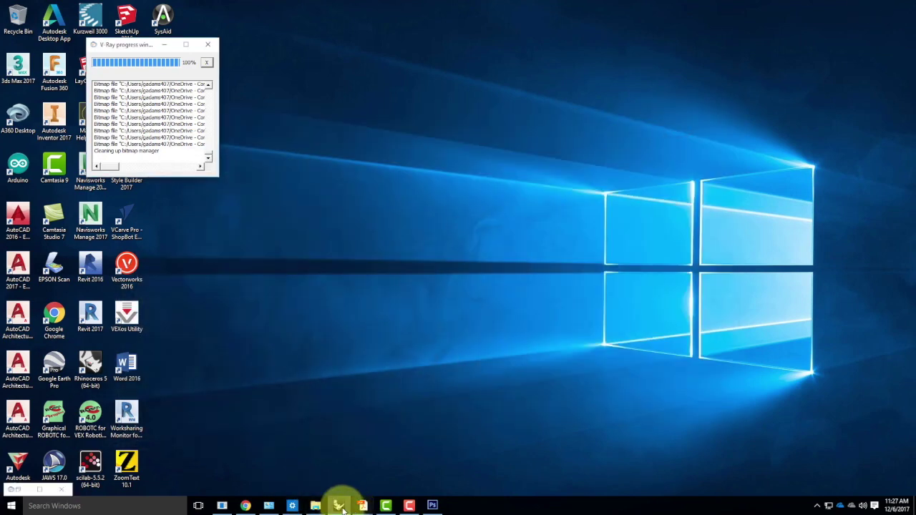
pyautogui.click(339, 505)
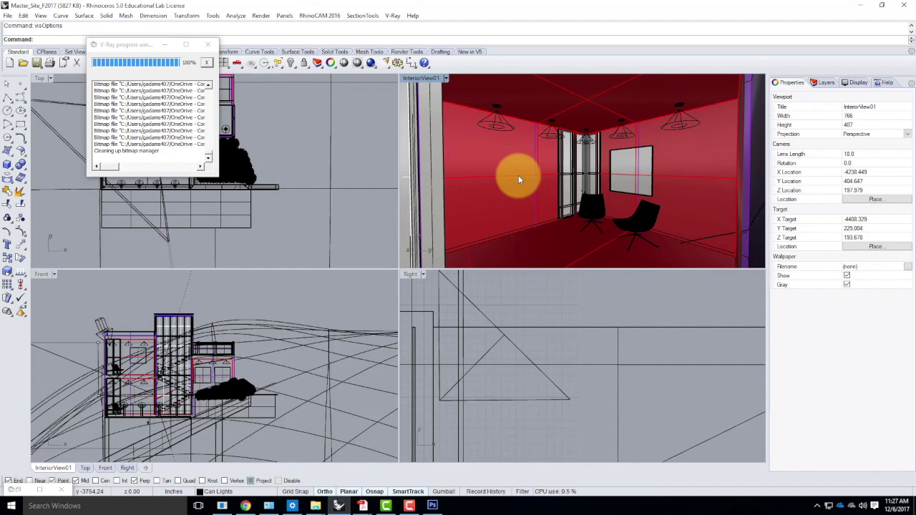
pyautogui.click(445, 79)
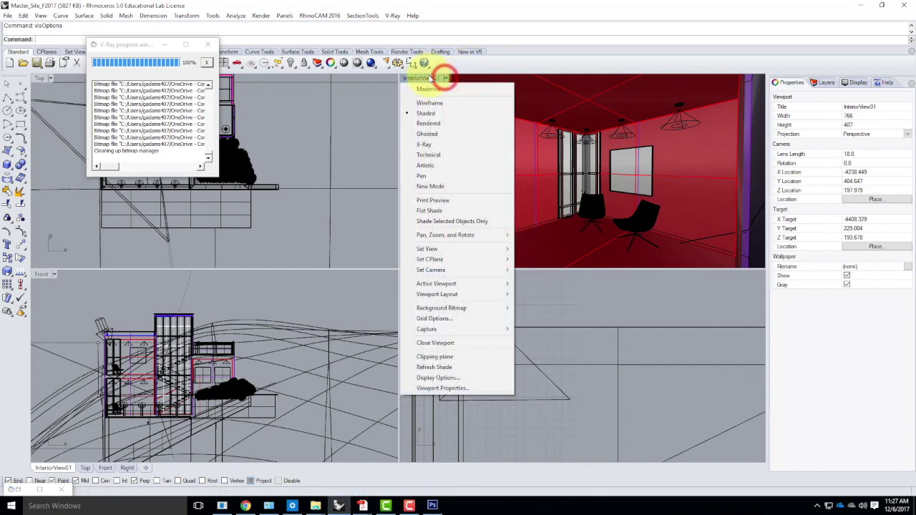
pyautogui.moveTo(435, 250)
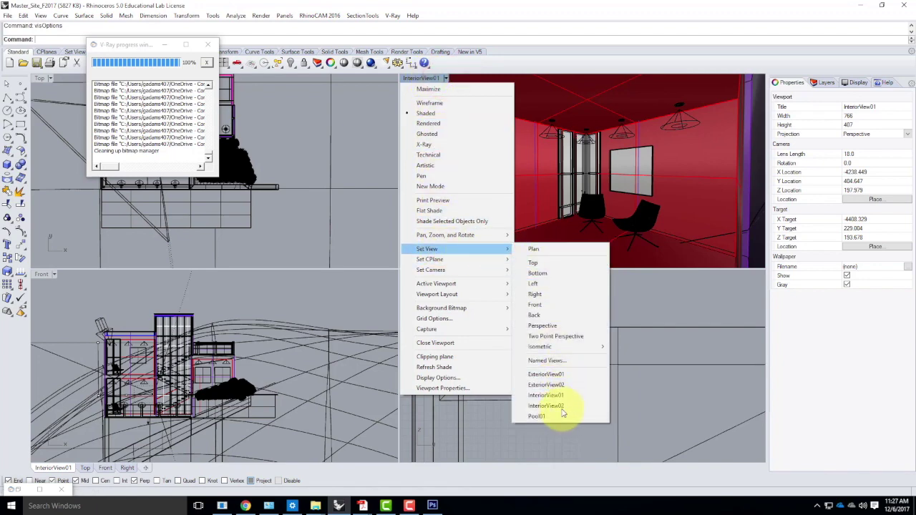
pyautogui.click(562, 385)
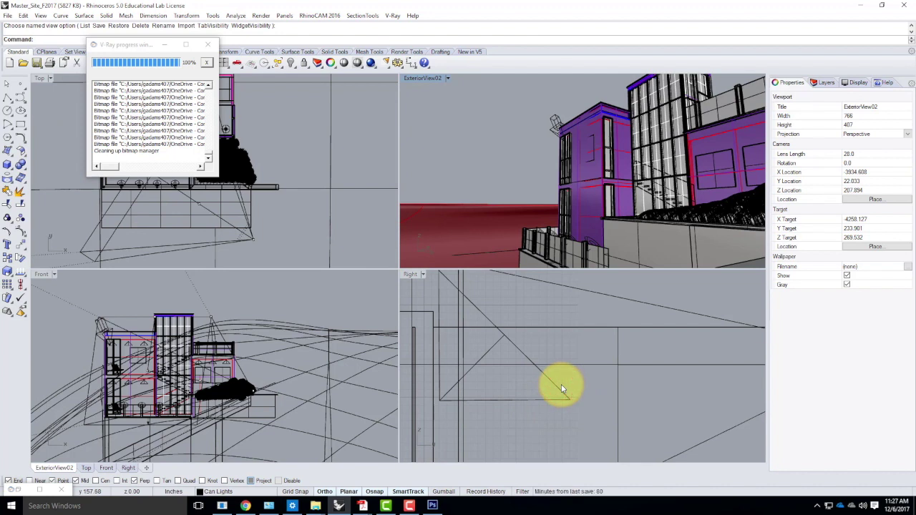
# Dismiss the viewport options menu unchanged and minimize the V-Ray progress window.
pyautogui.click(447, 77)
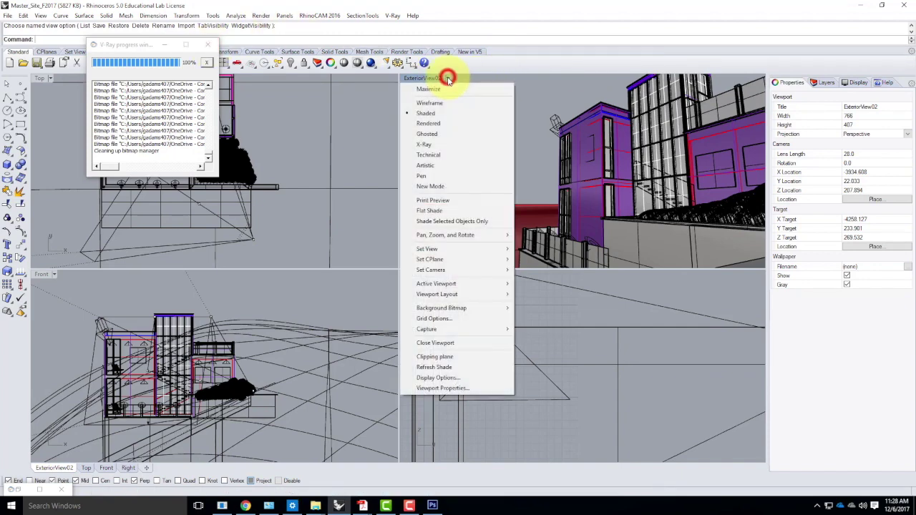
pyautogui.moveTo(438, 271)
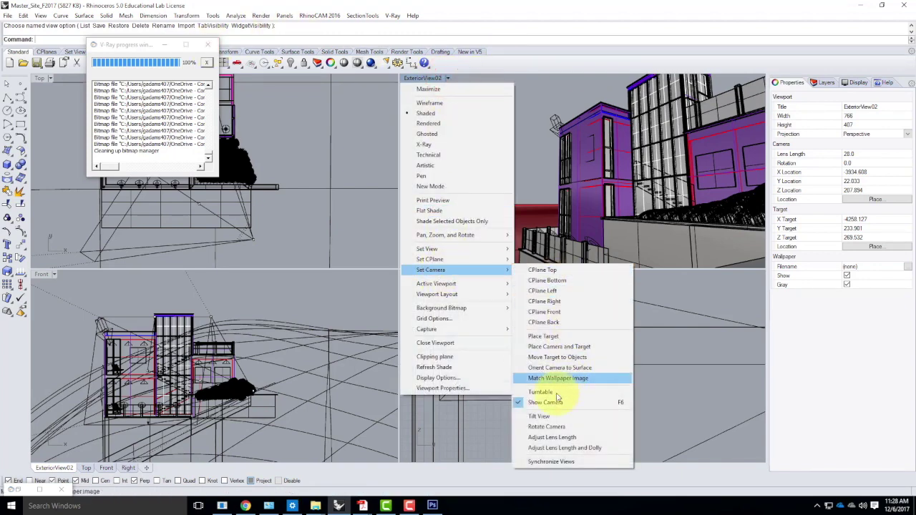
pyautogui.click(557, 8)
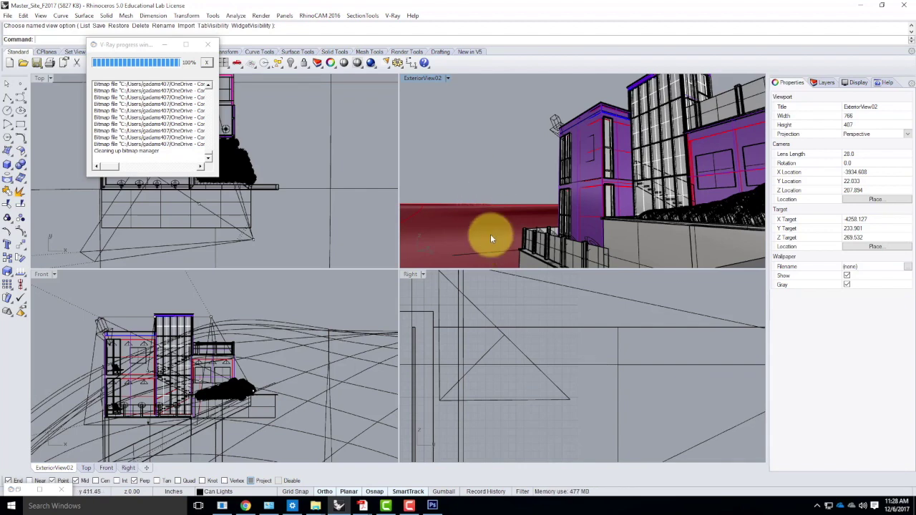
pyautogui.click(164, 45)
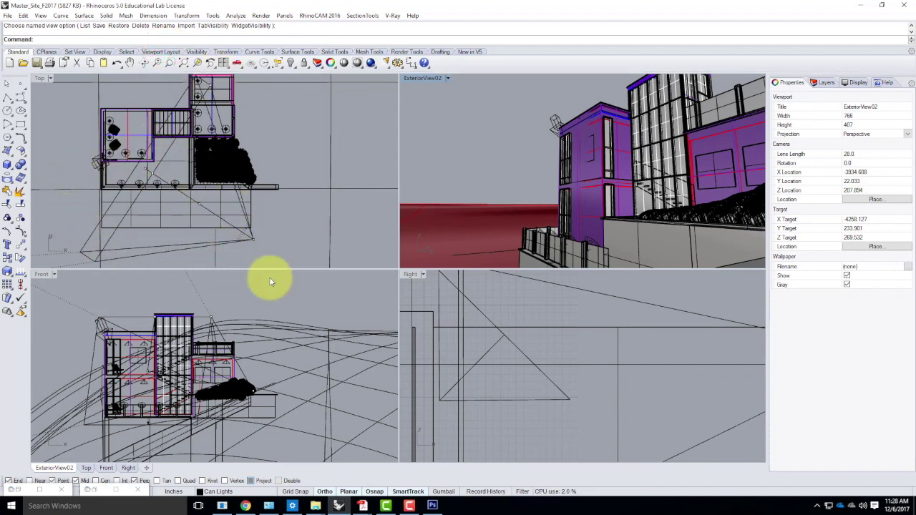
# Measure from the camera toward the building in the Top view, getting 512.09 inches.
pyautogui.press('Return')
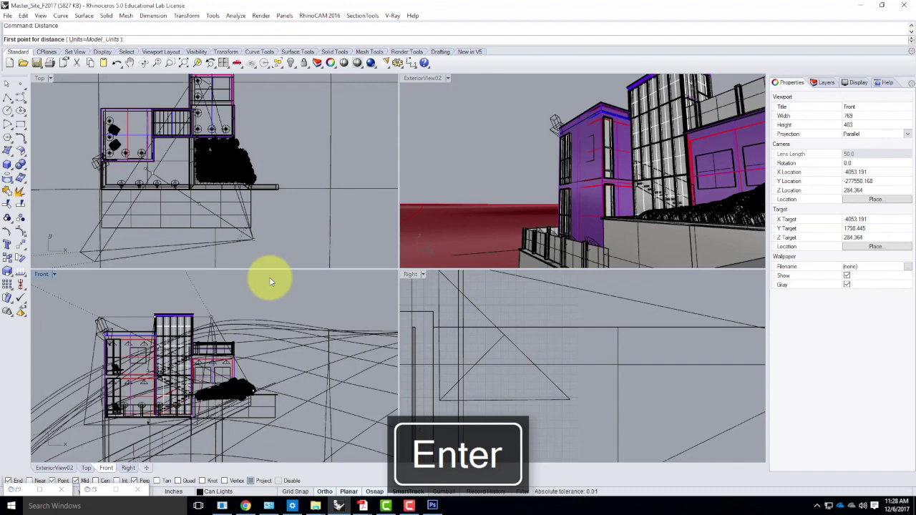
pyautogui.click(247, 239)
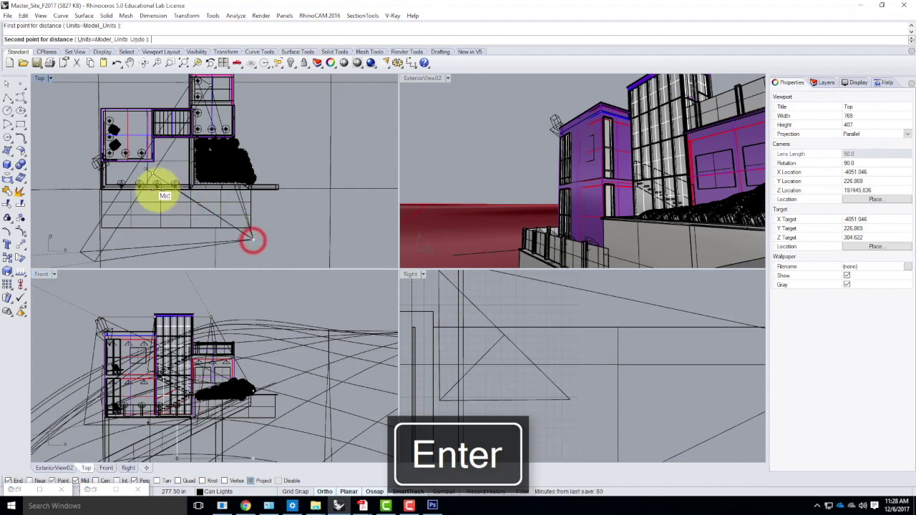
pyautogui.click(99, 163)
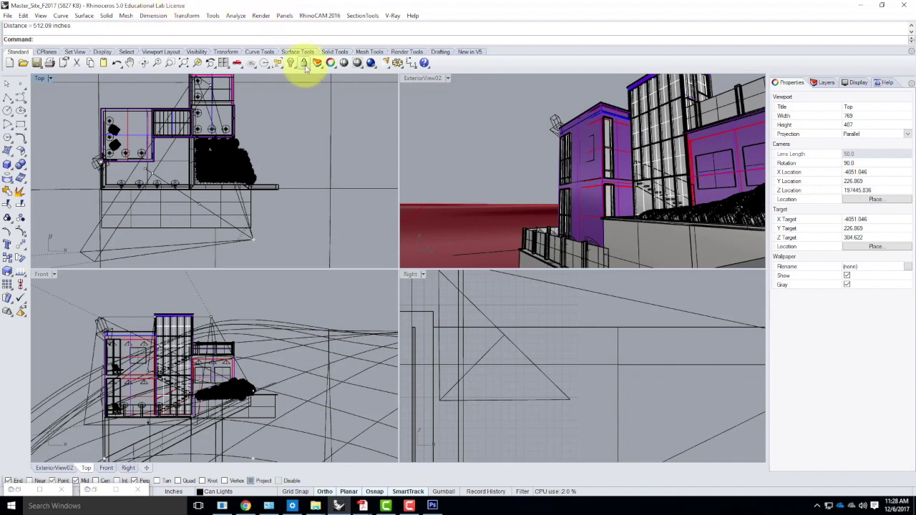
# In V-Ray settings, enable Z-depth clamp and from-camera, and set Black to 0.
pyautogui.click(390, 16)
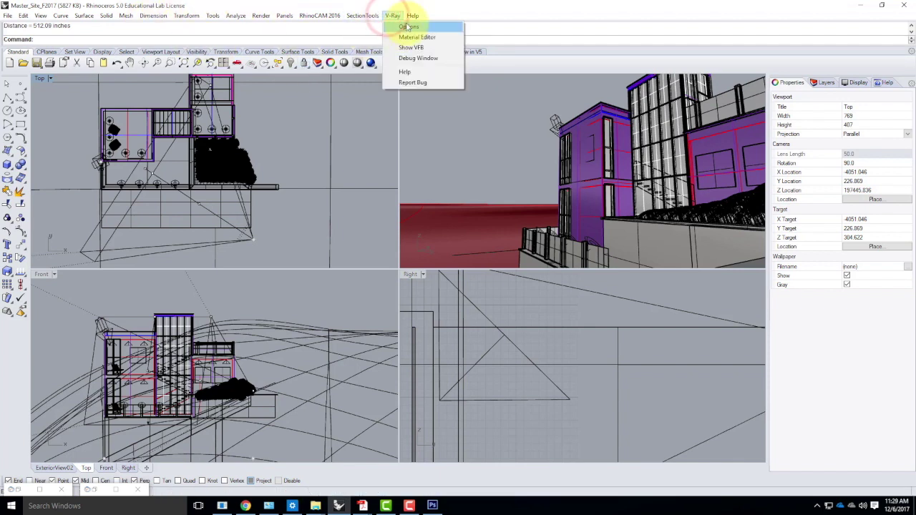
pyautogui.click(406, 26)
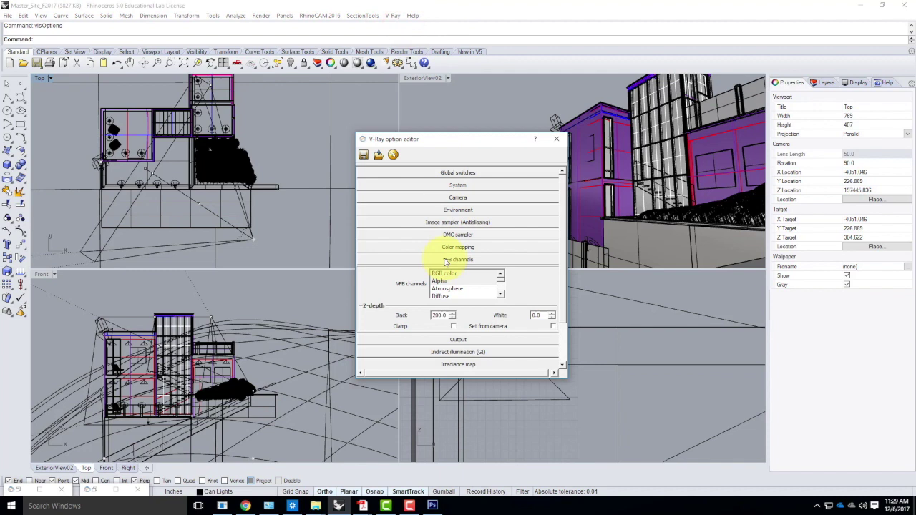
pyautogui.scroll(-1, 472, 286)
pyautogui.click(473, 281)
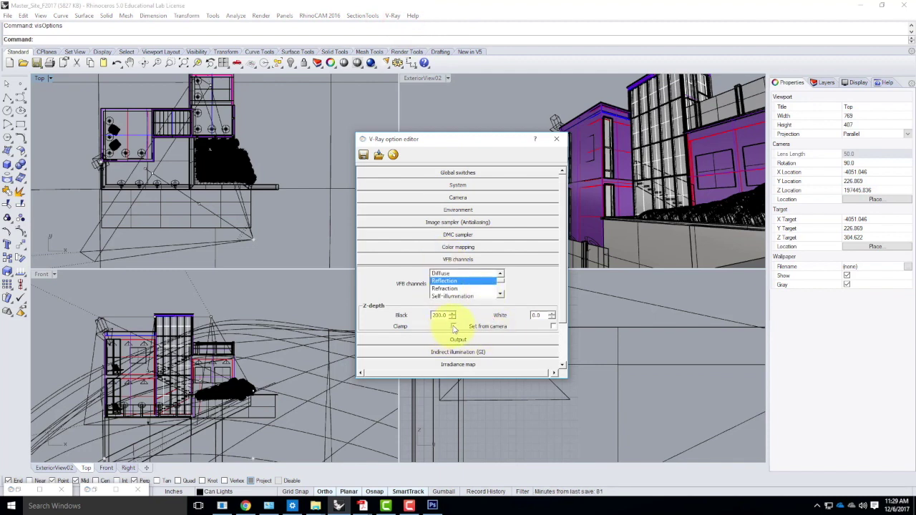
pyautogui.click(453, 326)
pyautogui.click(552, 326)
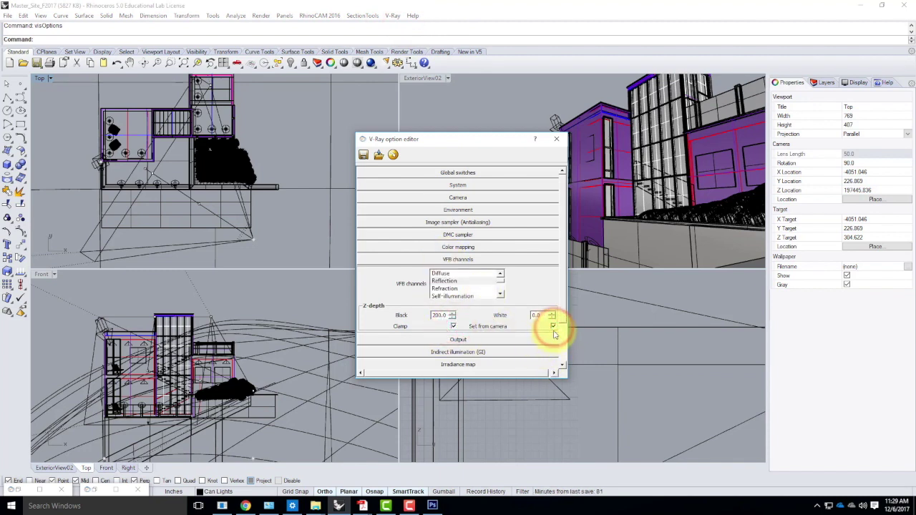
pyautogui.doubleClick(444, 315)
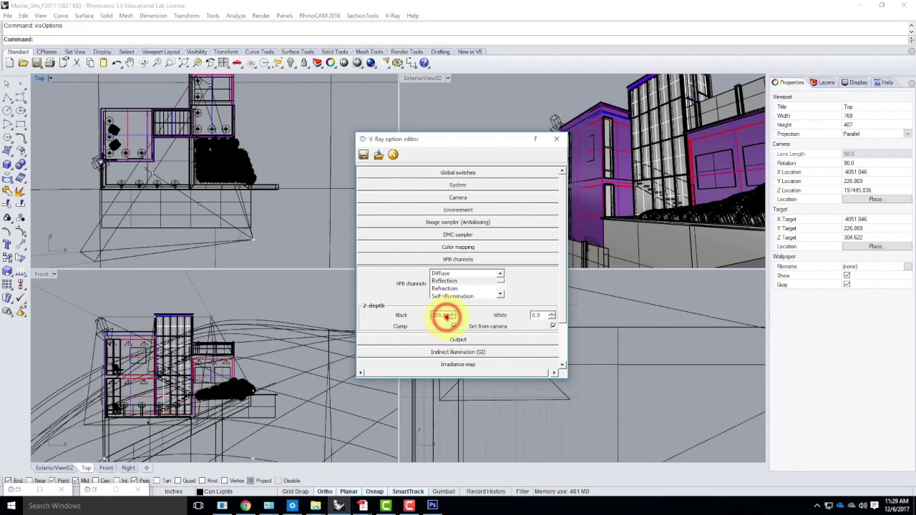
pyautogui.write('0')
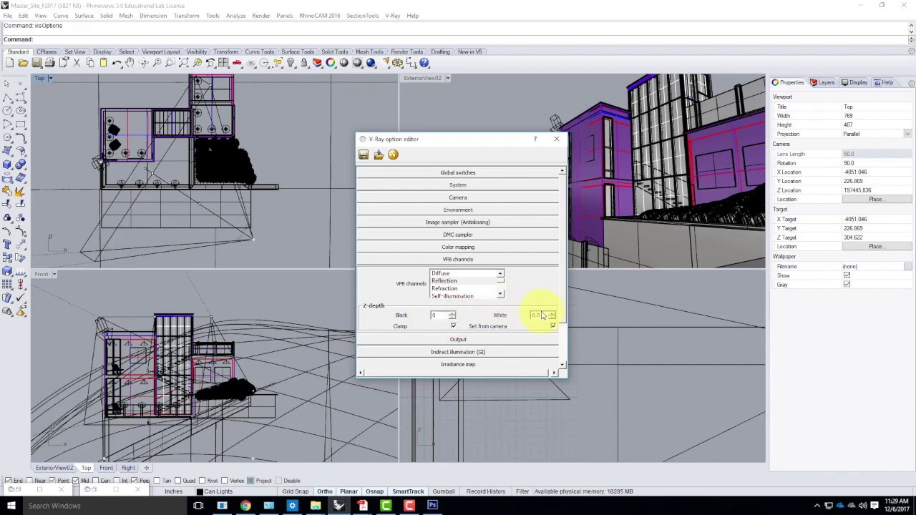
pyautogui.click(542, 316)
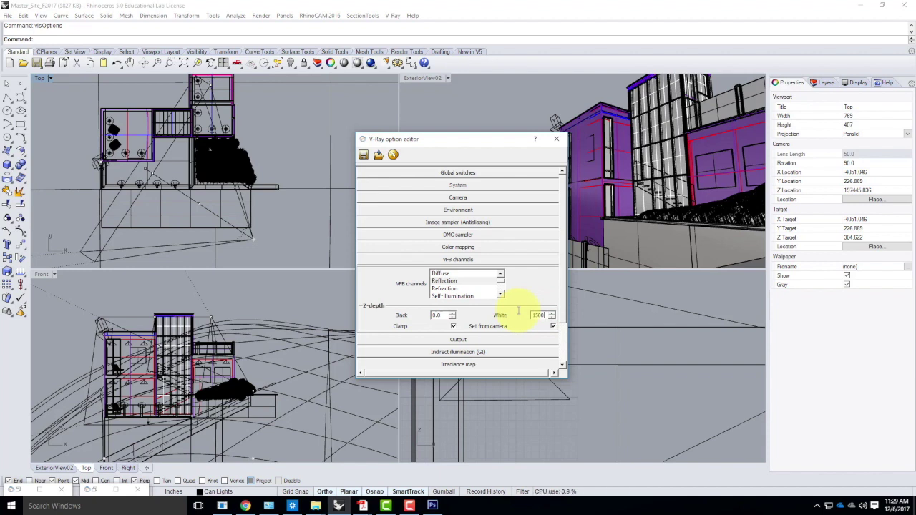
# Turn Z-depth clamping and from-camera back off and replace White 1500.0 with 300.0.
pyautogui.click(453, 326)
pyautogui.click(553, 326)
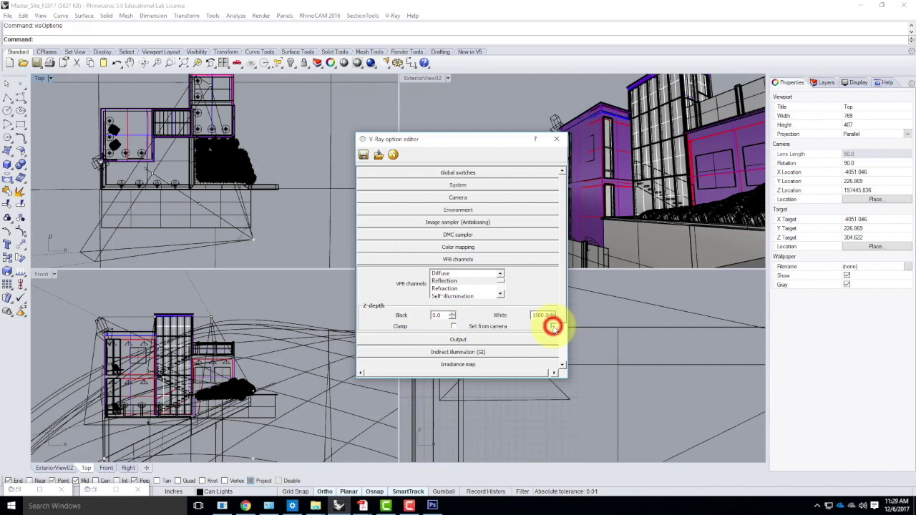
pyautogui.click(449, 316)
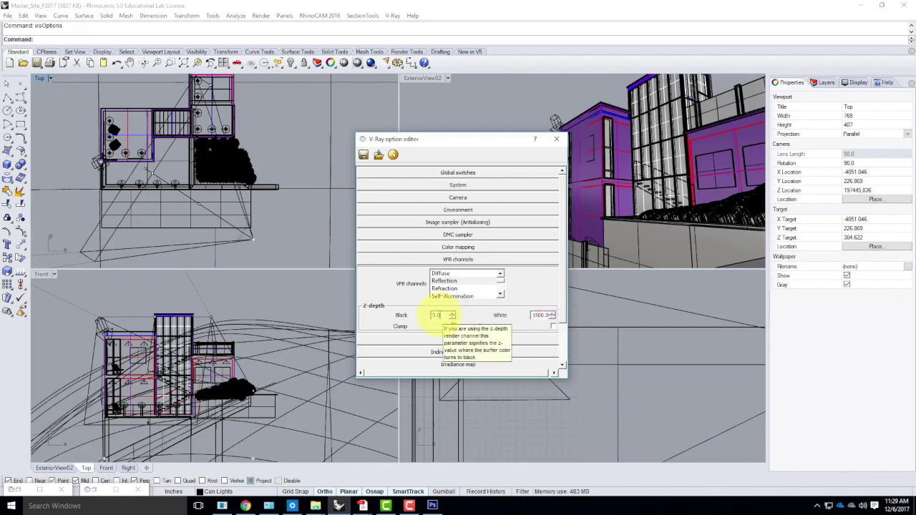
pyautogui.click(537, 315)
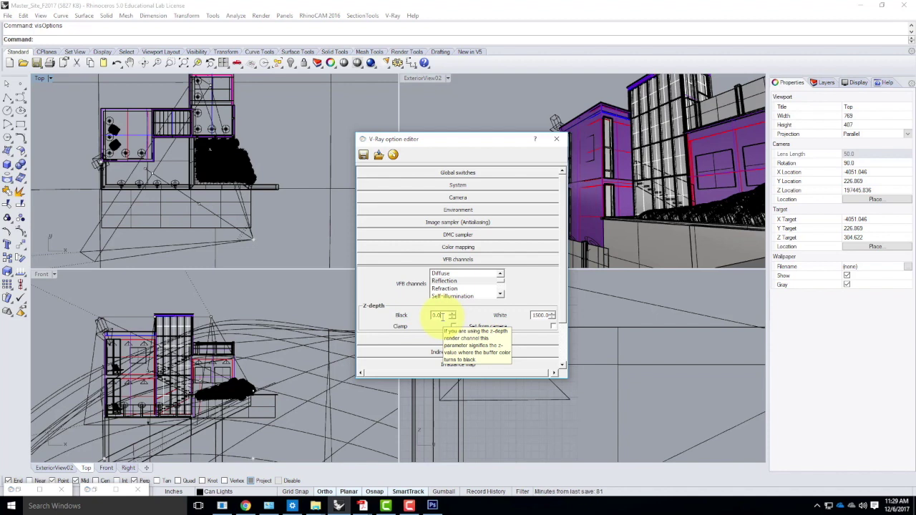
pyautogui.click(540, 315)
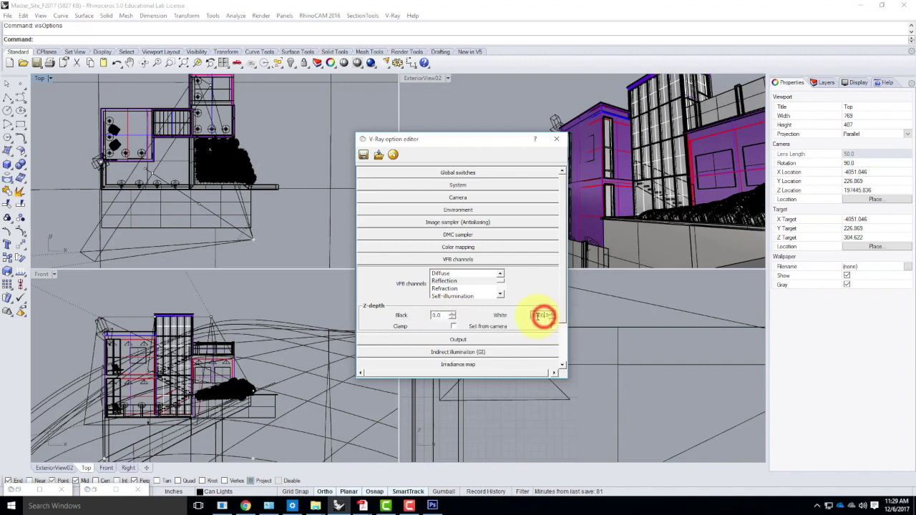
pyautogui.moveTo(534, 315); pyautogui.dragTo(561, 316)
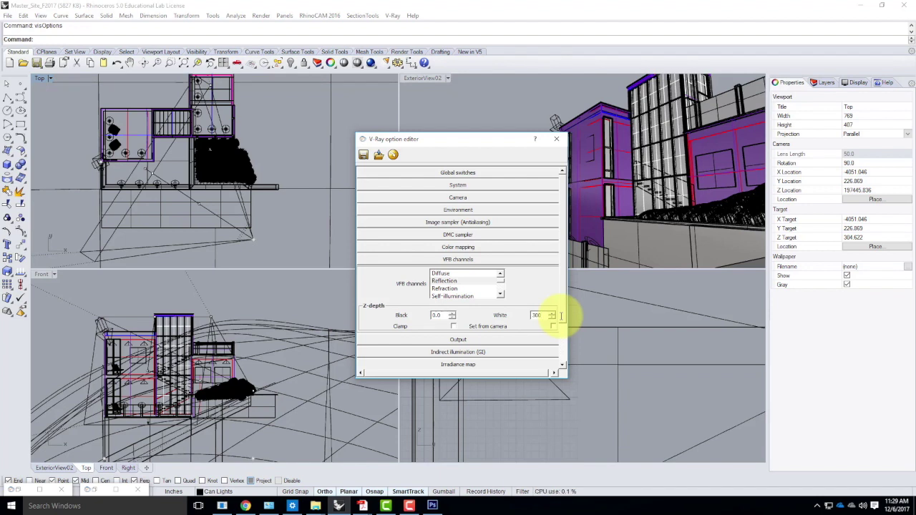
pyautogui.moveTo(563, 291); pyautogui.dragTo(572, 200)
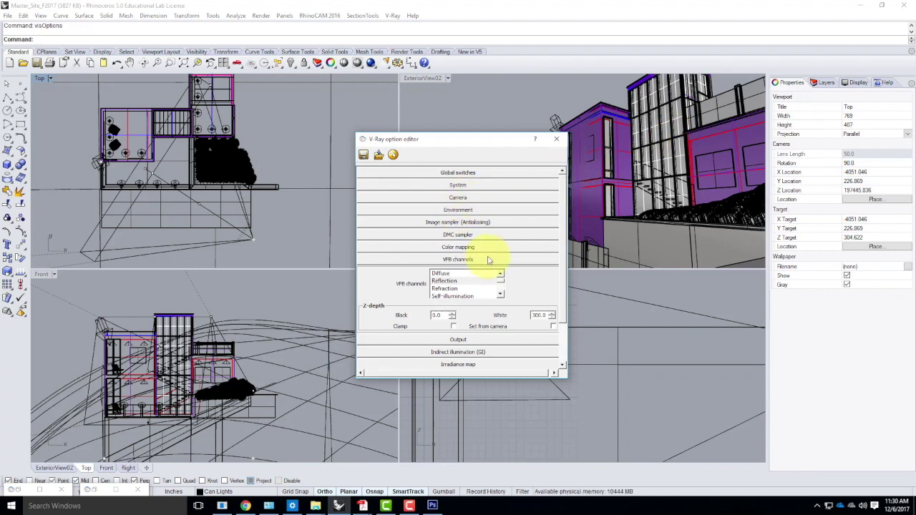
# Turn on Override materials under Global switches and close the V-Ray options.
pyautogui.click(504, 173)
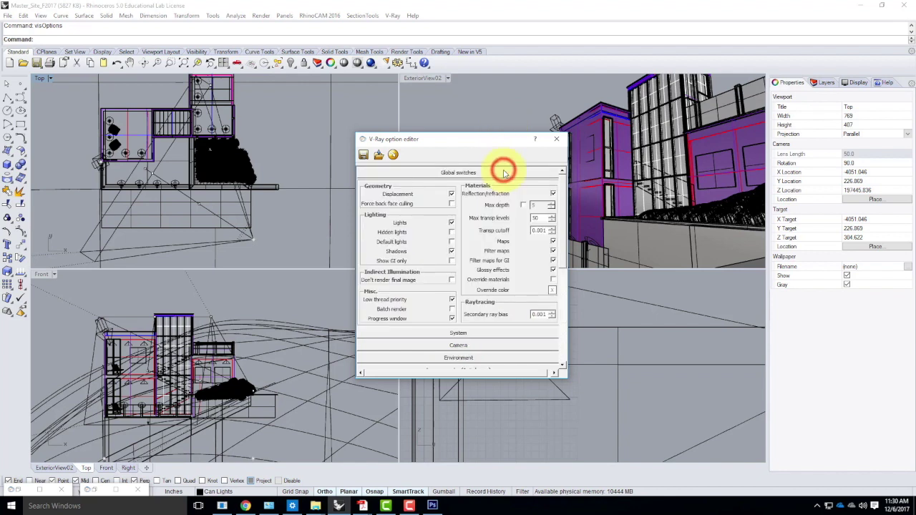
pyautogui.click(553, 280)
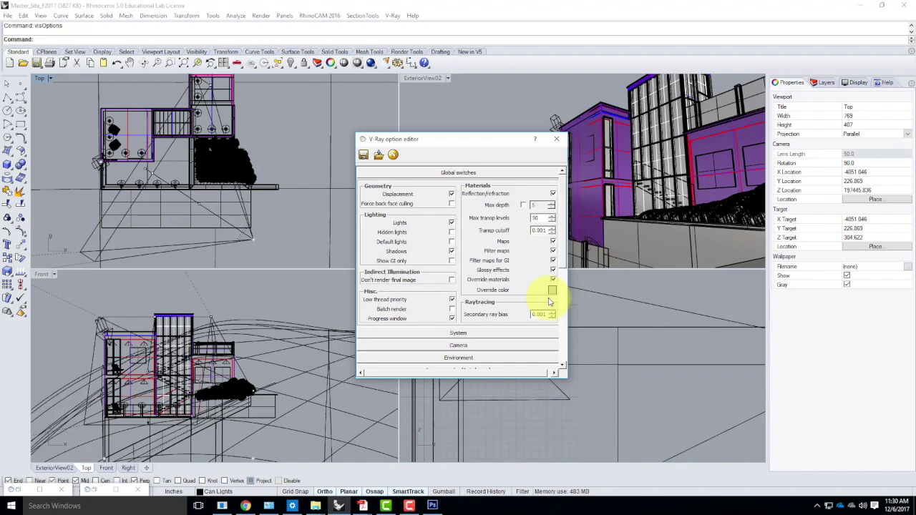
pyautogui.click(556, 138)
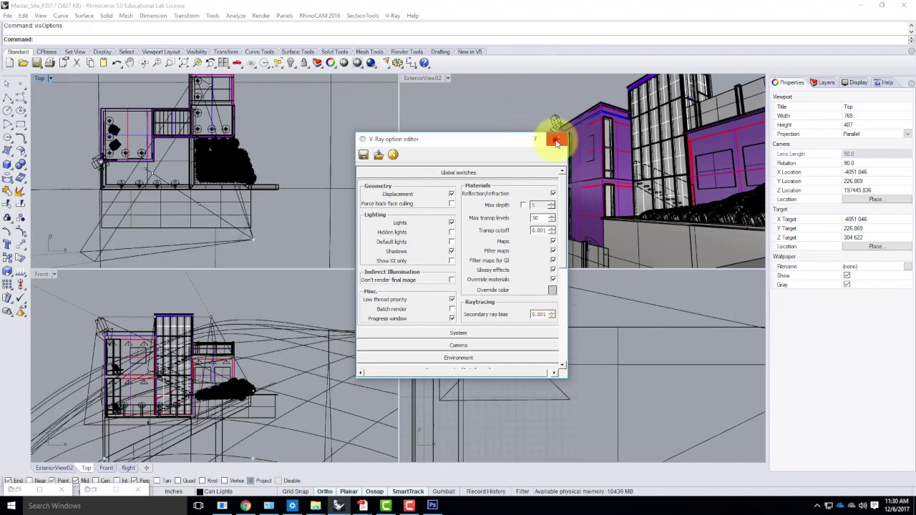
pyautogui.click(422, 78)
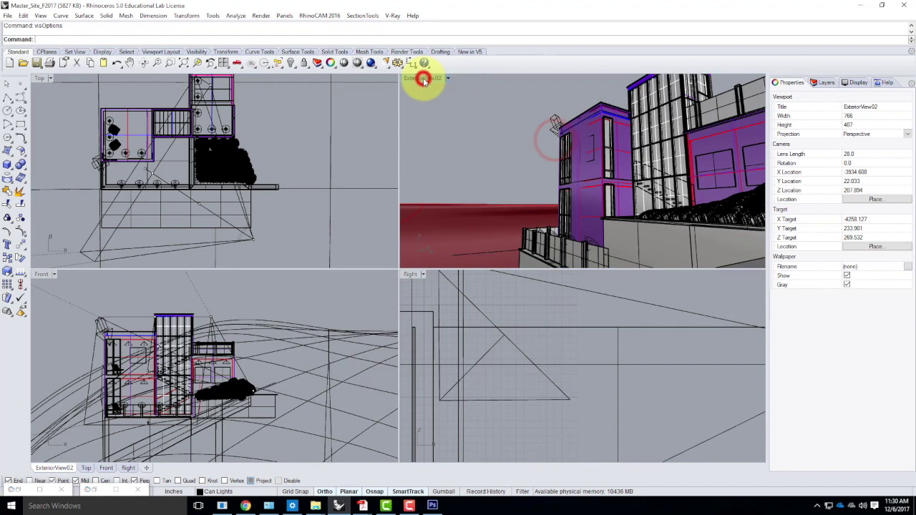
# Render the exterior view, then return to Photoshop's Z-Depth Example depth map.
pyautogui.click(370, 63)
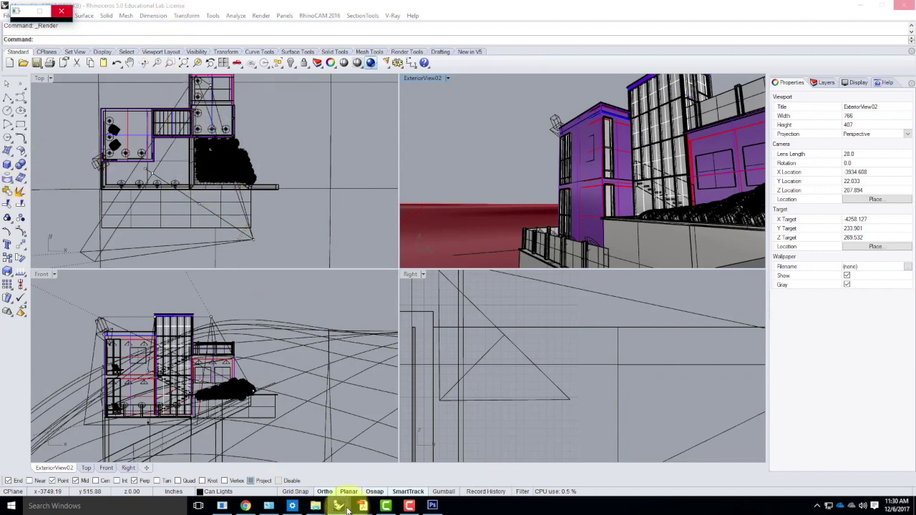
pyautogui.moveTo(429, 509)
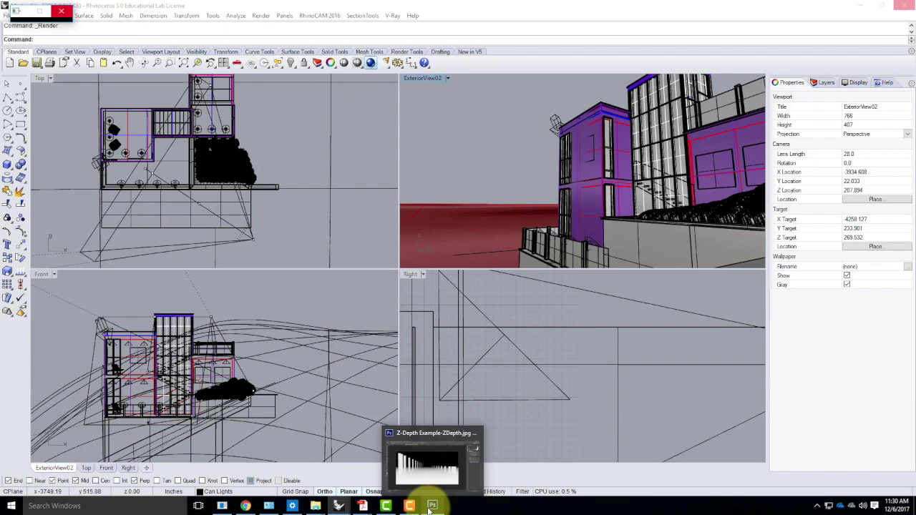
pyautogui.click(430, 508)
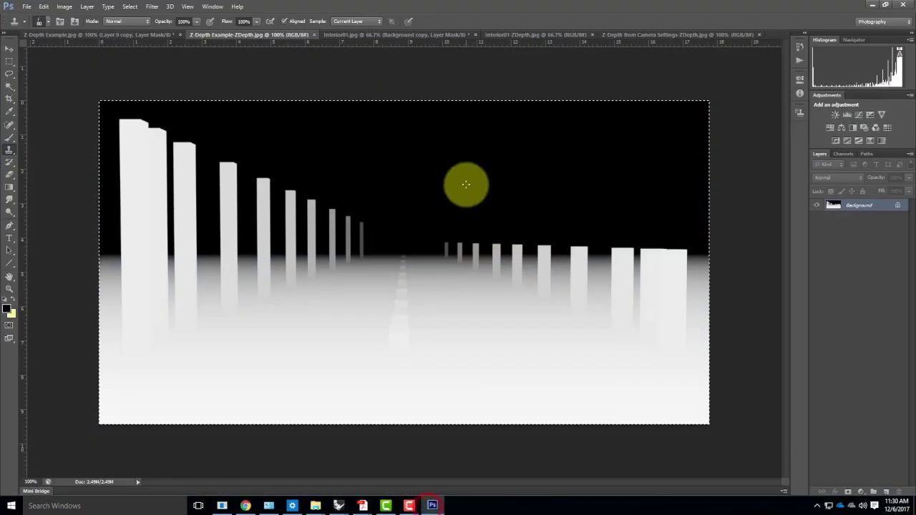
# Look through the Z-Depth from Camera Settings-ZDepth and Interior01-ZDepth images, ending on Interior01.jpg.
pyautogui.click(685, 34)
pyautogui.click(544, 34)
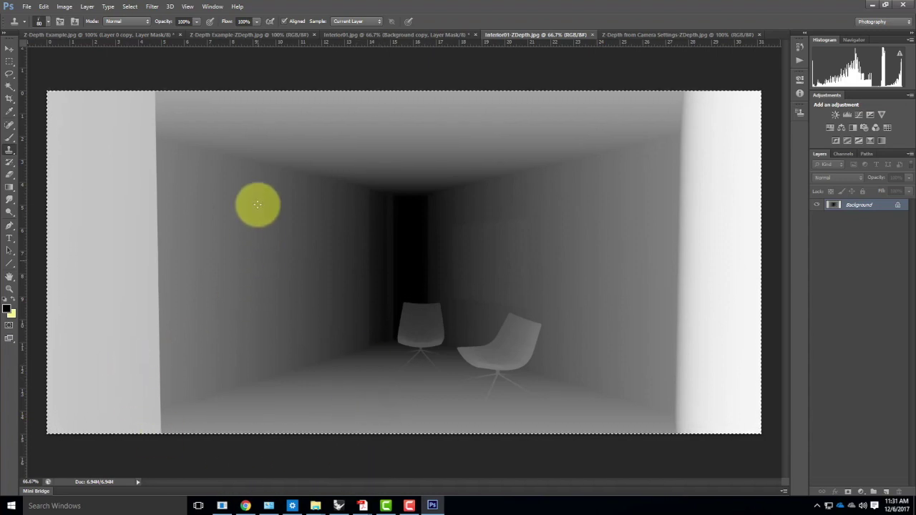
pyautogui.click(375, 34)
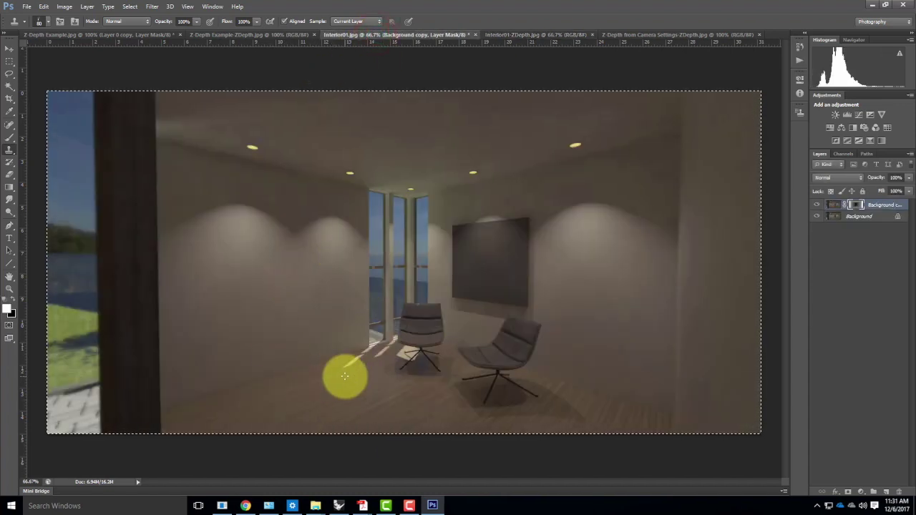
# Start File > Place and browse the exercise folders, checking Ex128's F2017 and S2016e.
pyautogui.click(25, 6)
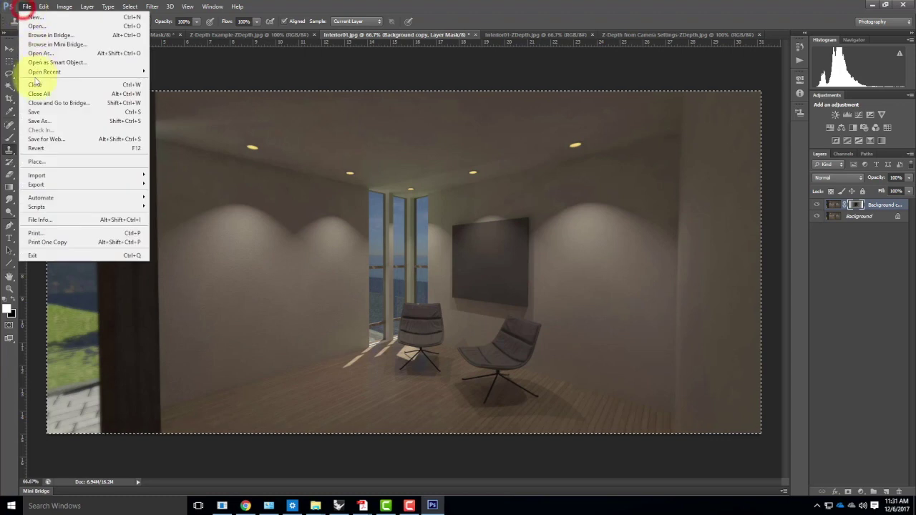
pyautogui.click(57, 161)
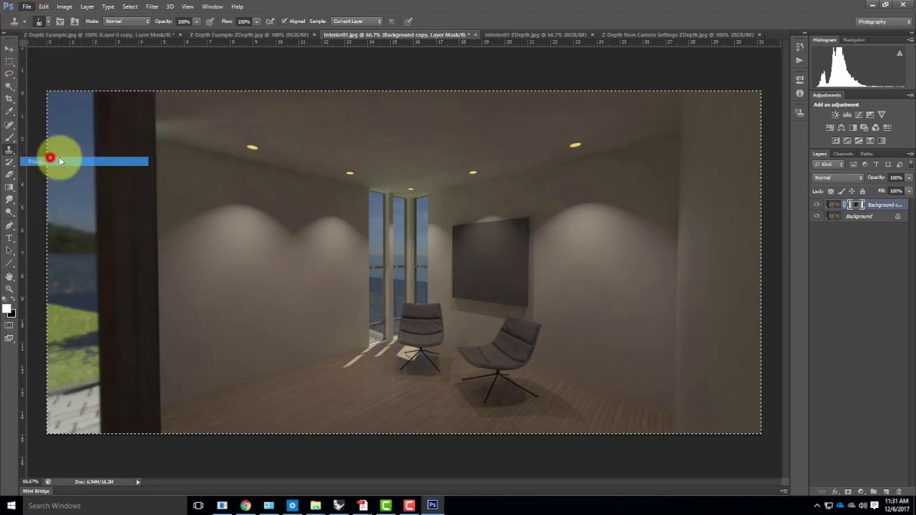
pyautogui.click(517, 114)
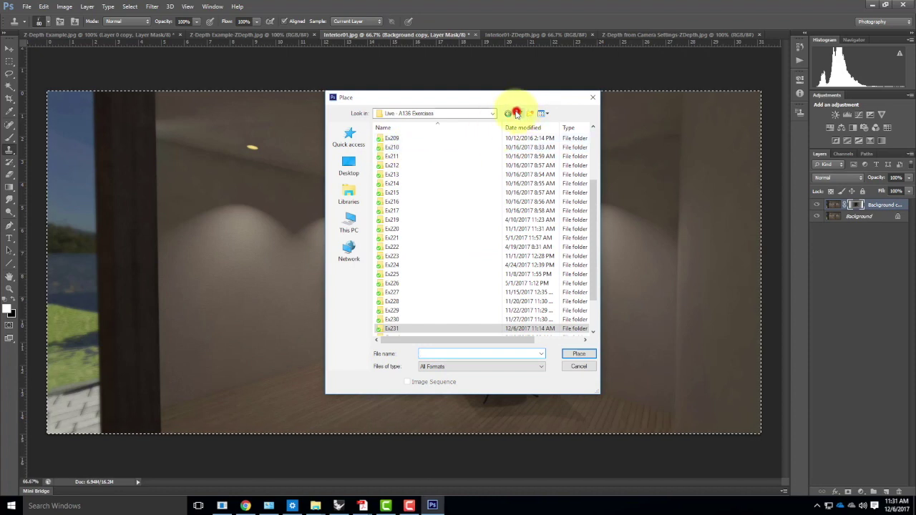
pyautogui.click(517, 115)
pyautogui.doubleClick(399, 139)
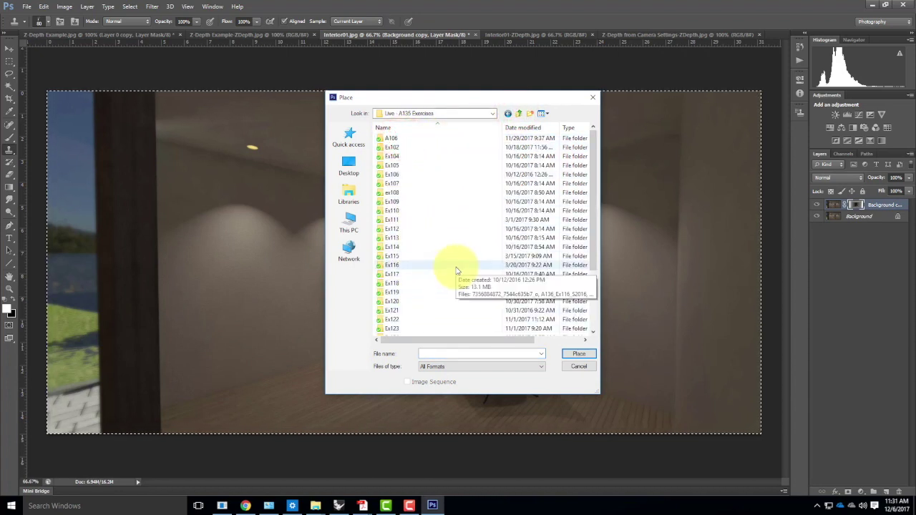
pyautogui.scroll(-3, 403, 323)
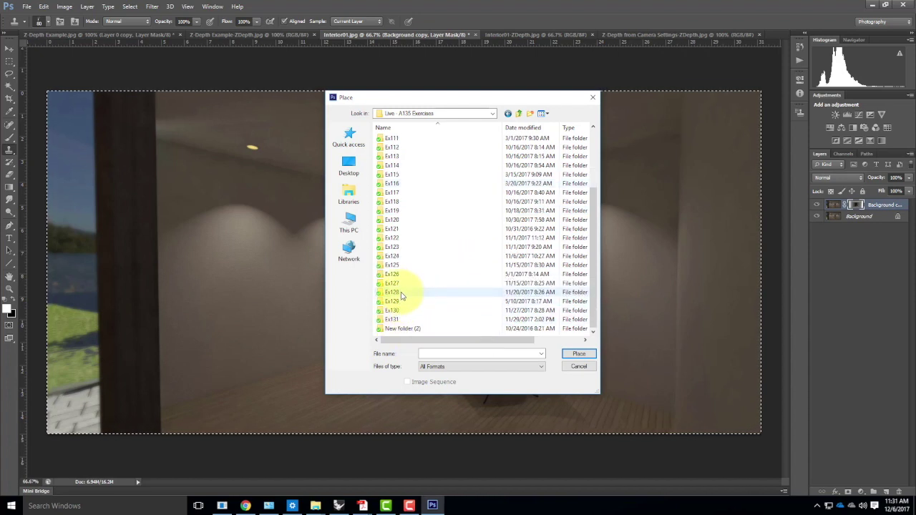
pyautogui.doubleClick(401, 292)
pyautogui.doubleClick(392, 136)
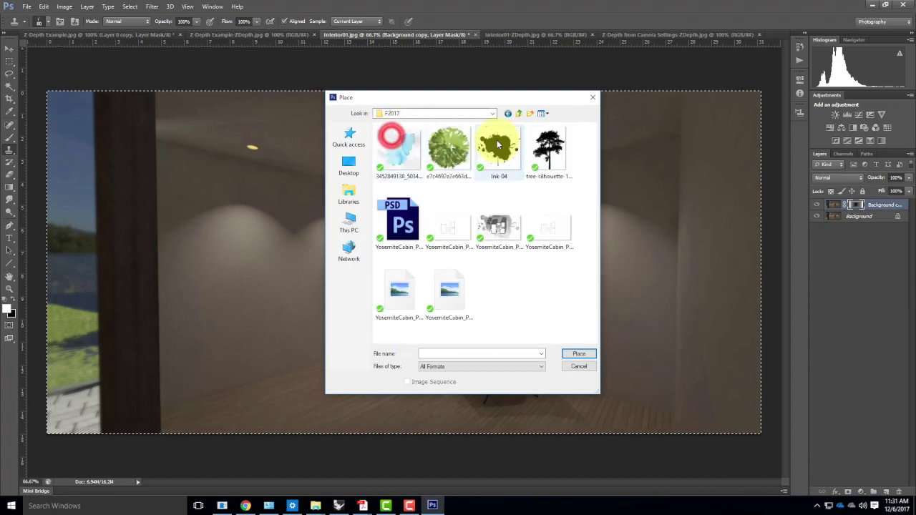
pyautogui.click(518, 113)
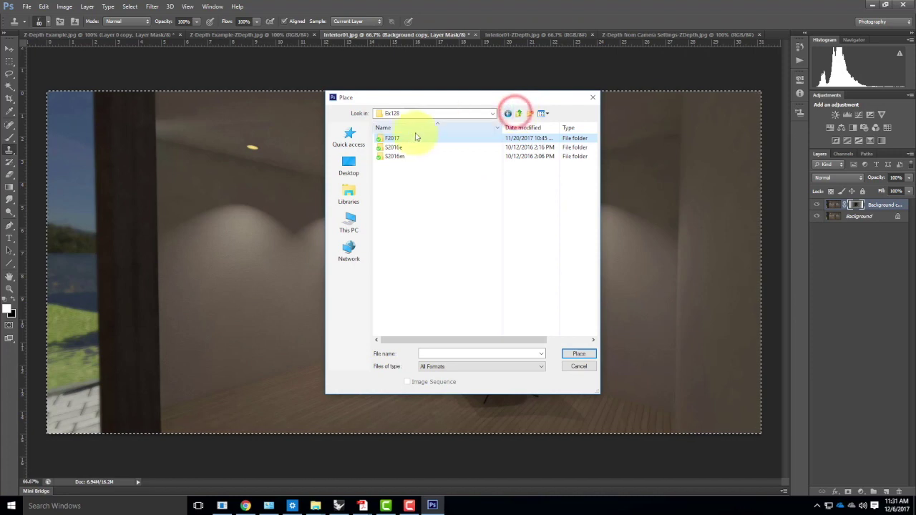
pyautogui.doubleClick(397, 148)
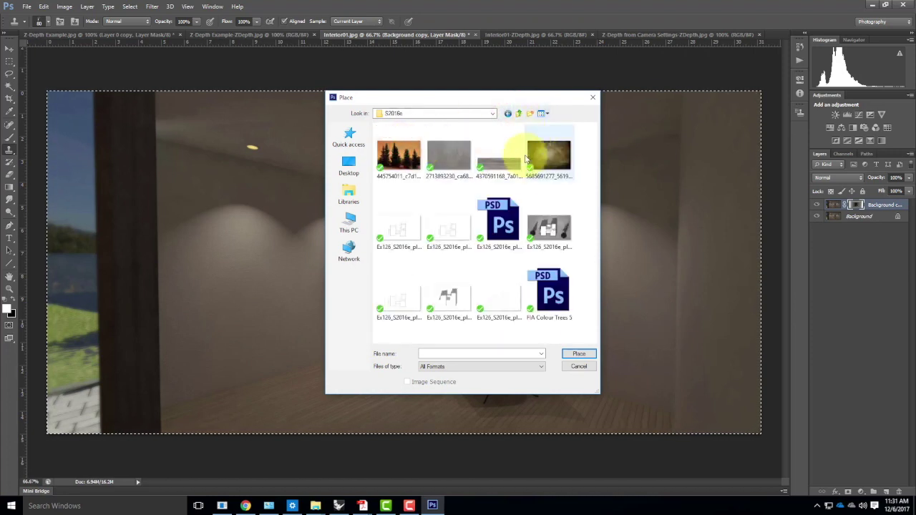
pyautogui.click(519, 113)
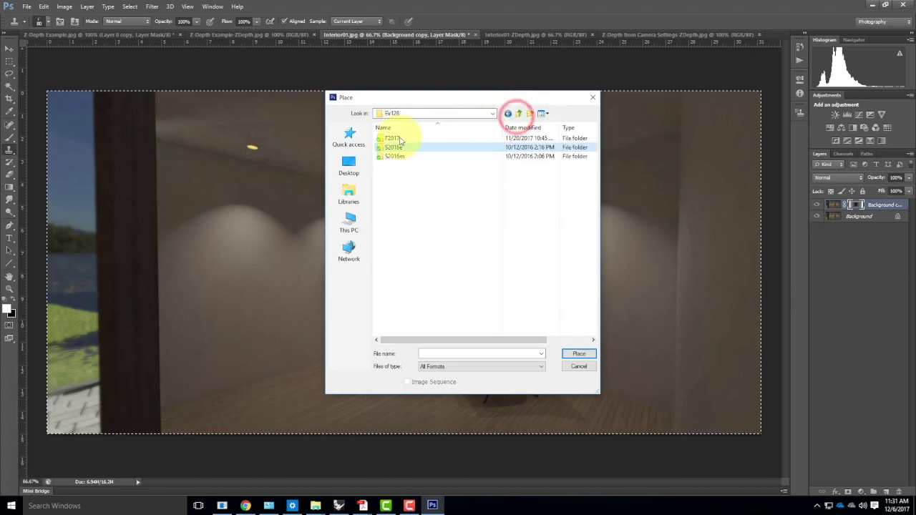
pyautogui.click(519, 113)
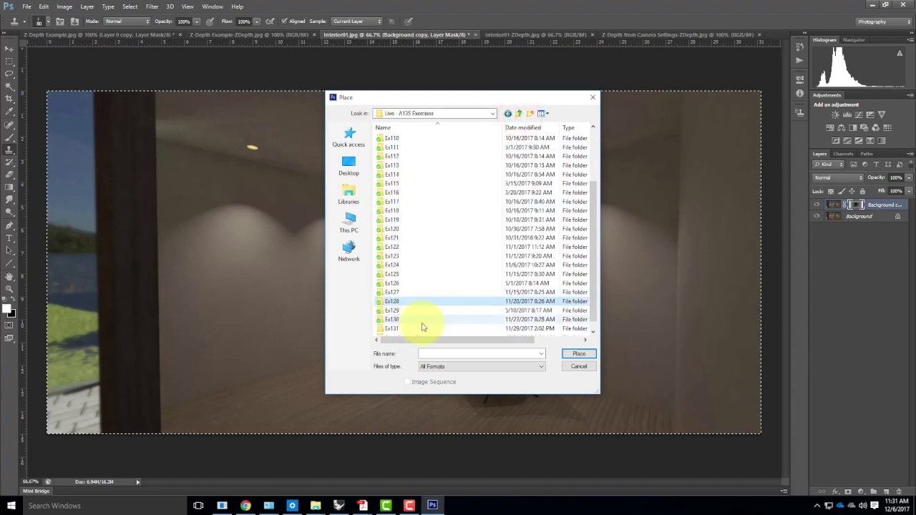
# Go into Ex129 > F2016 and place man1_color into the render.
pyautogui.doubleClick(395, 310)
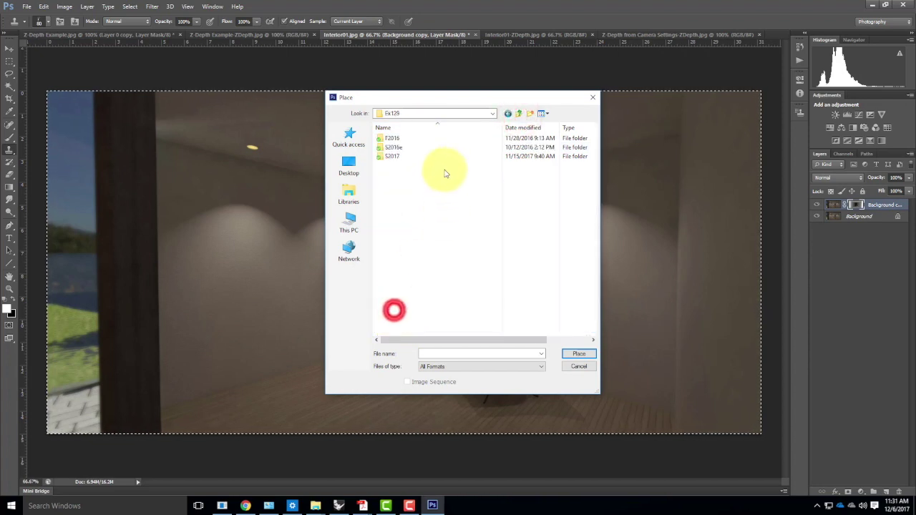
pyautogui.doubleClick(398, 156)
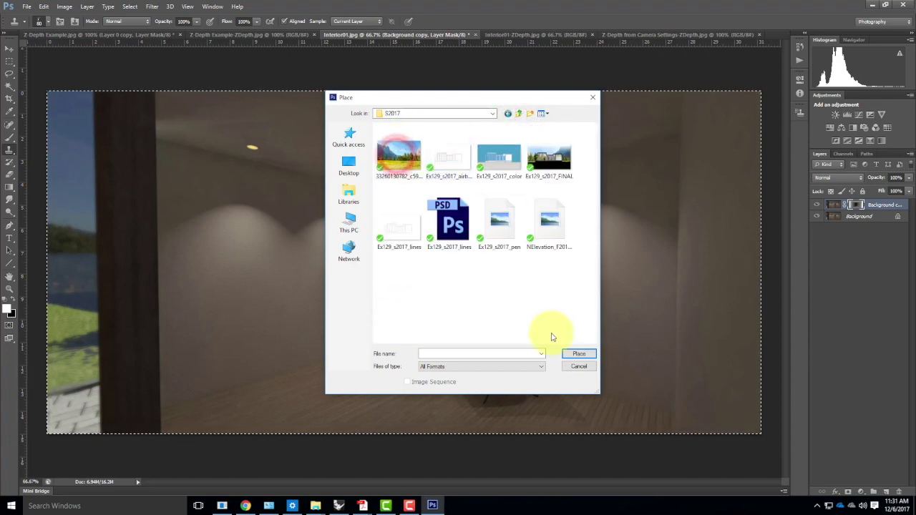
pyautogui.click(519, 113)
pyautogui.doubleClick(401, 147)
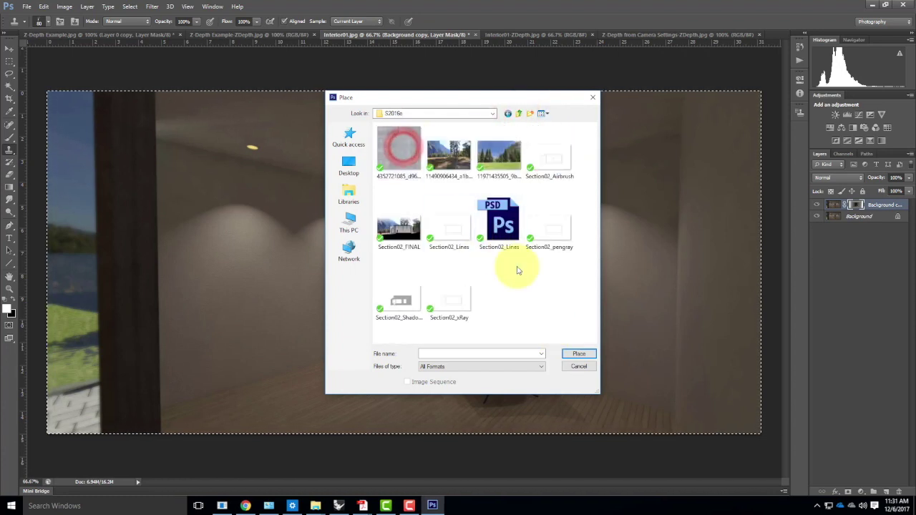
pyautogui.click(519, 114)
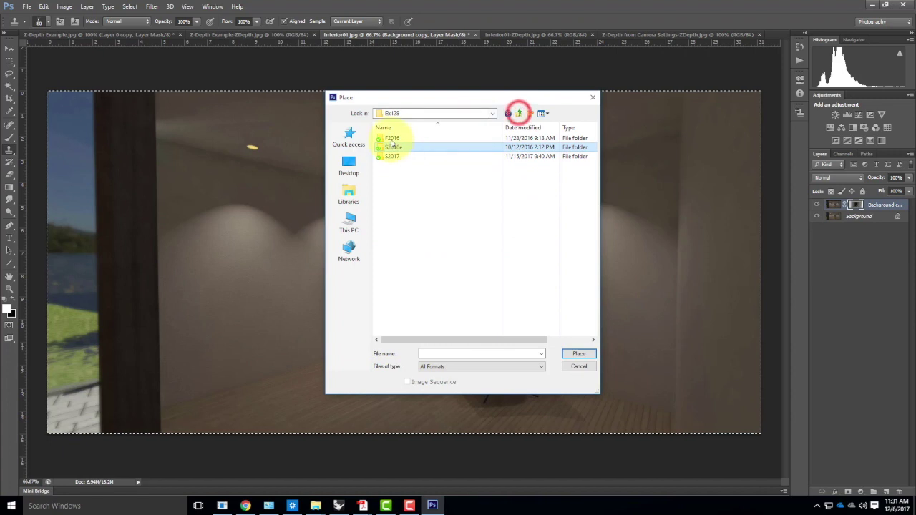
pyautogui.doubleClick(390, 136)
pyautogui.scroll(-2, 507, 261)
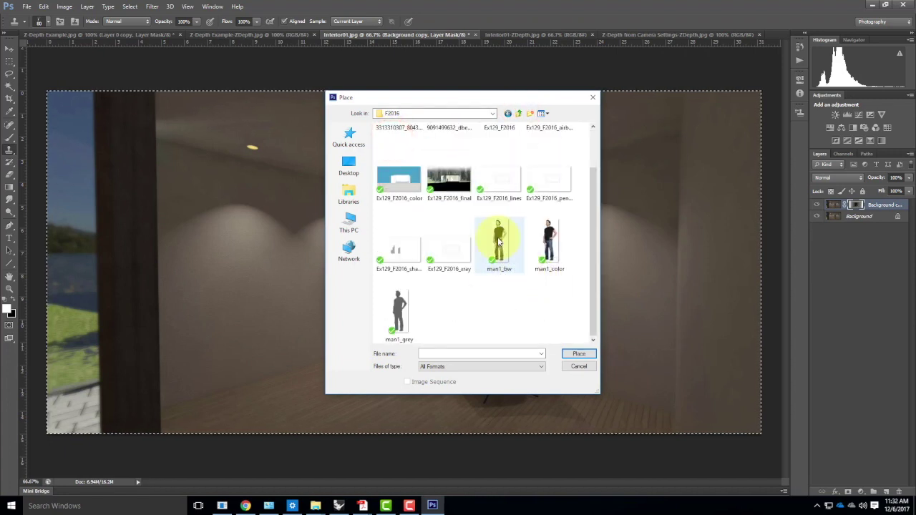
pyautogui.click(547, 251)
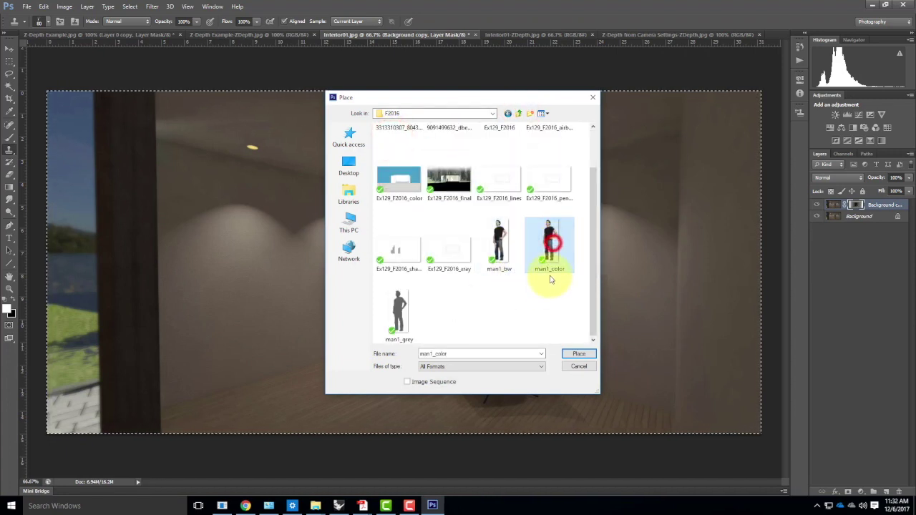
pyautogui.click(578, 352)
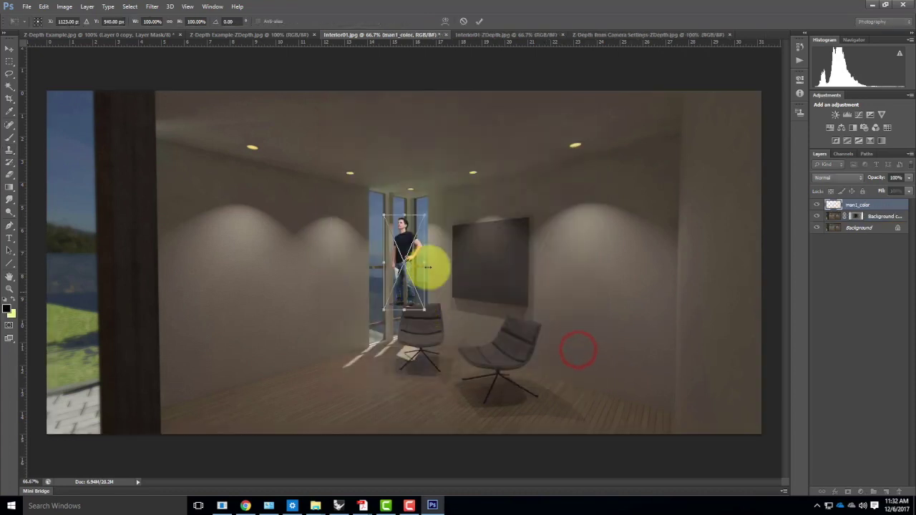
# Move the man onto the floor left of the window and enlarge him to about 190%.
pyautogui.moveTo(404, 248); pyautogui.dragTo(318, 286)
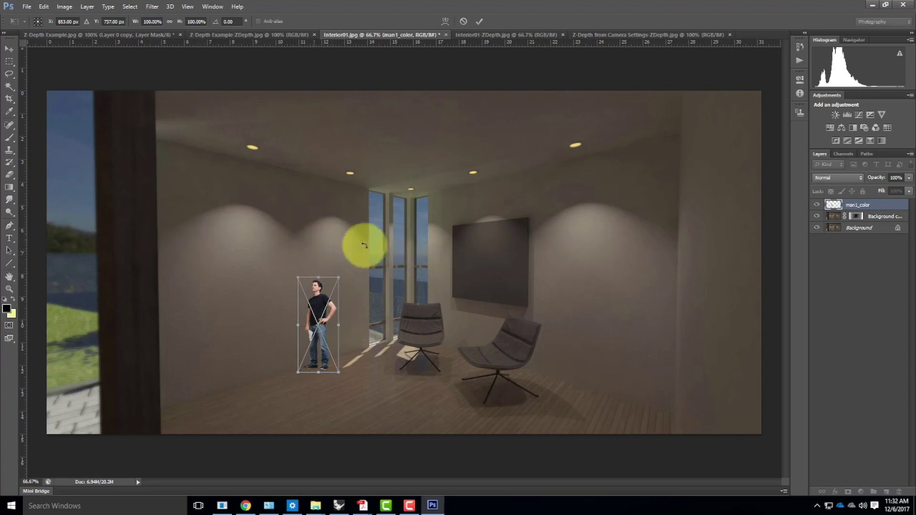
pyautogui.moveTo(294, 276); pyautogui.dragTo(258, 237)
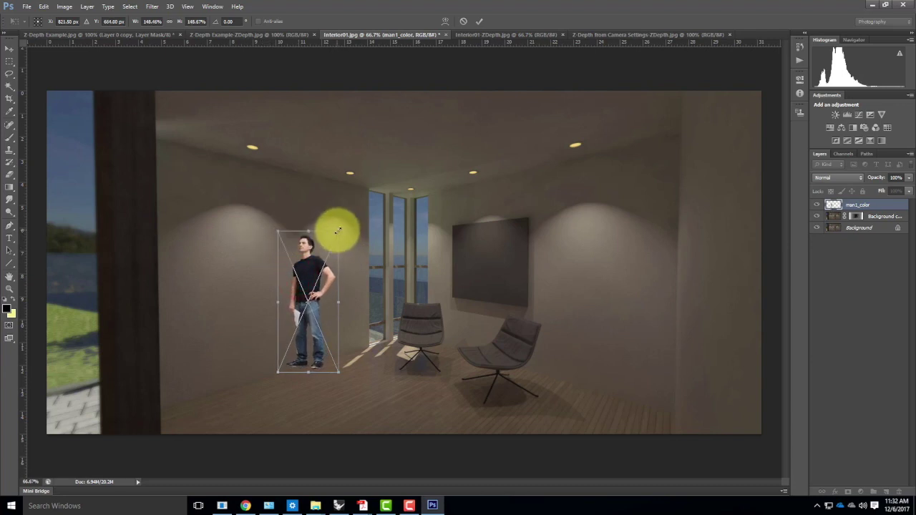
pyautogui.moveTo(337, 230); pyautogui.dragTo(341, 225)
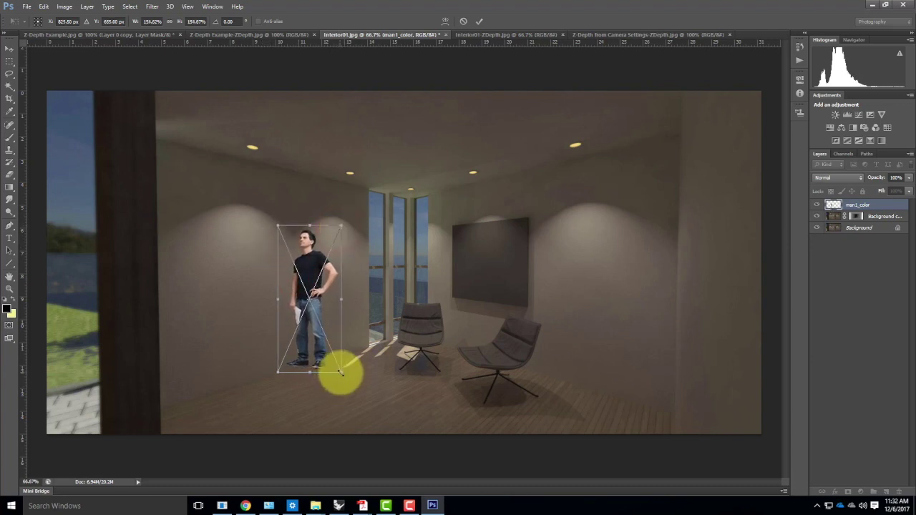
pyautogui.moveTo(342, 371); pyautogui.dragTo(367, 407)
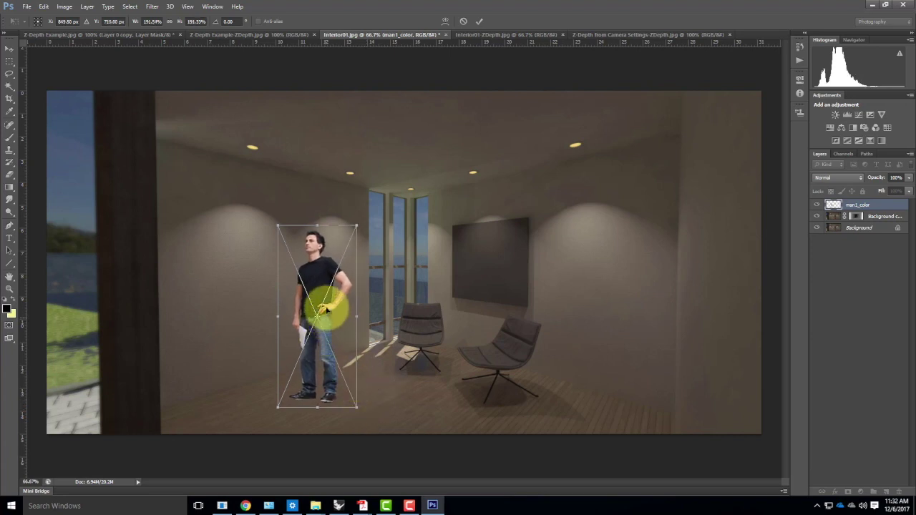
pyautogui.moveTo(322, 272); pyautogui.dragTo(312, 272)
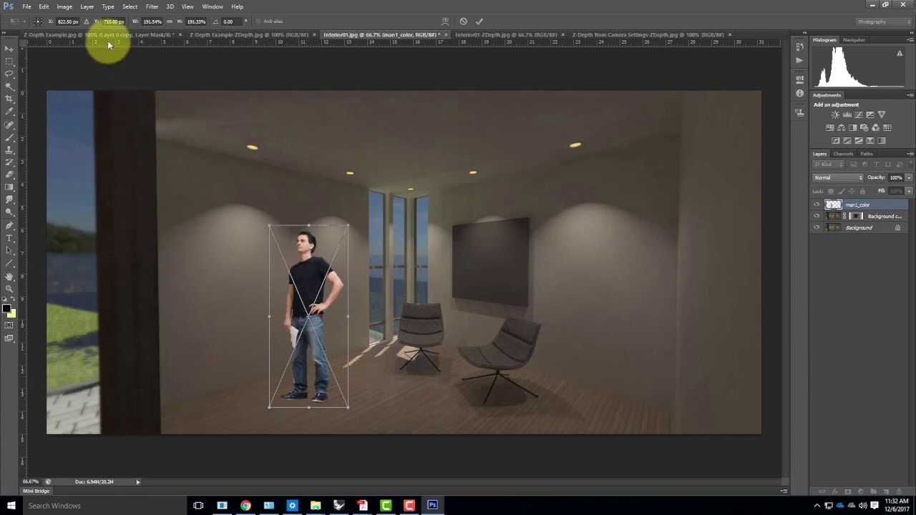
# Mirror the man horizontally, undoing an accidental vertical flip first.
pyautogui.click(43, 6)
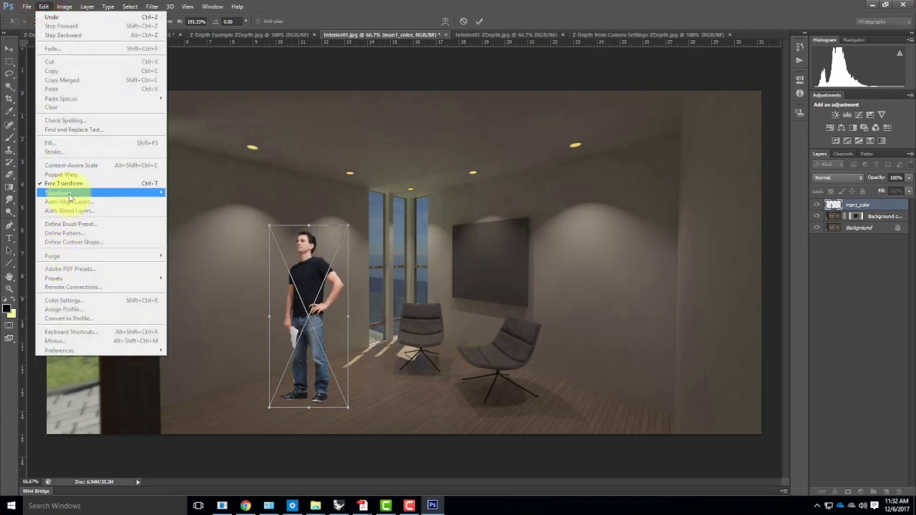
pyautogui.moveTo(69, 196)
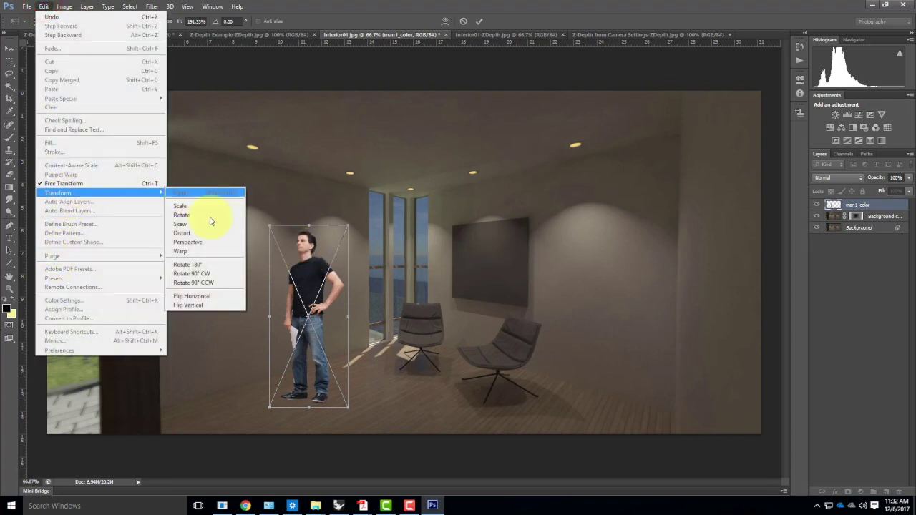
pyautogui.click(218, 306)
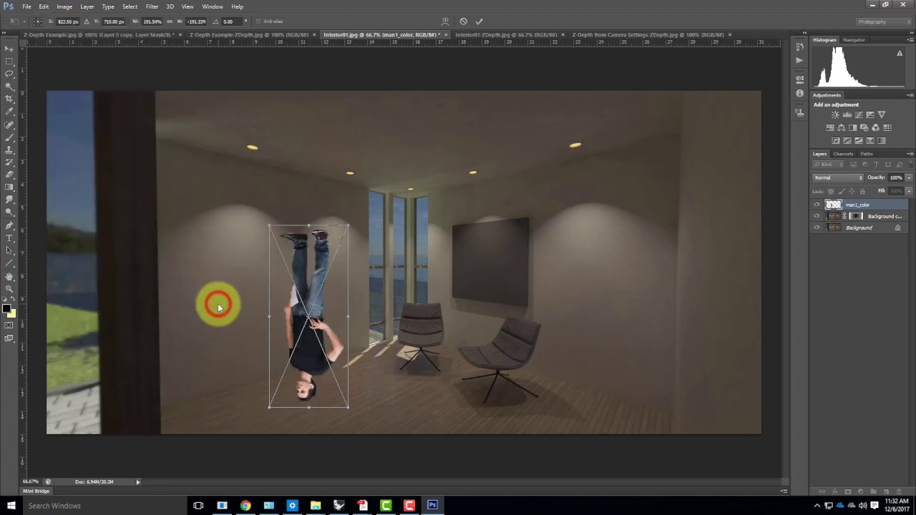
pyautogui.click(43, 6)
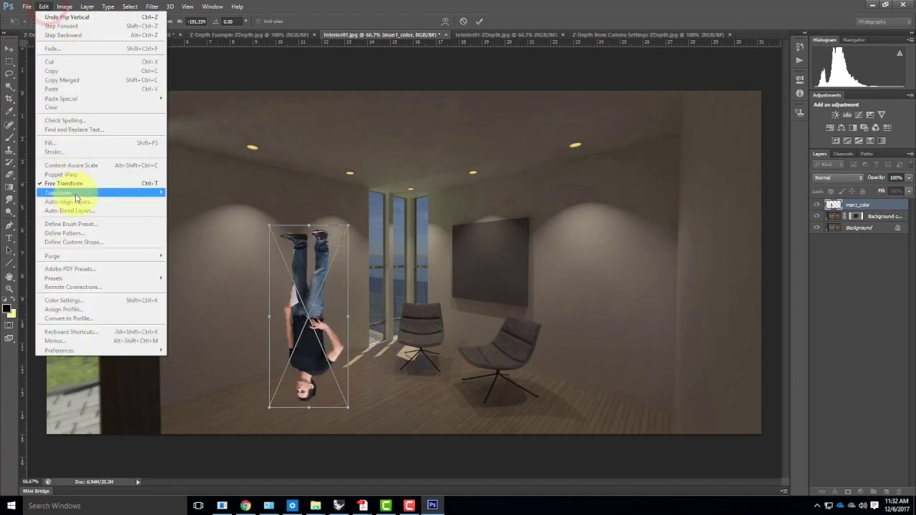
pyautogui.moveTo(79, 193)
pyautogui.click(192, 304)
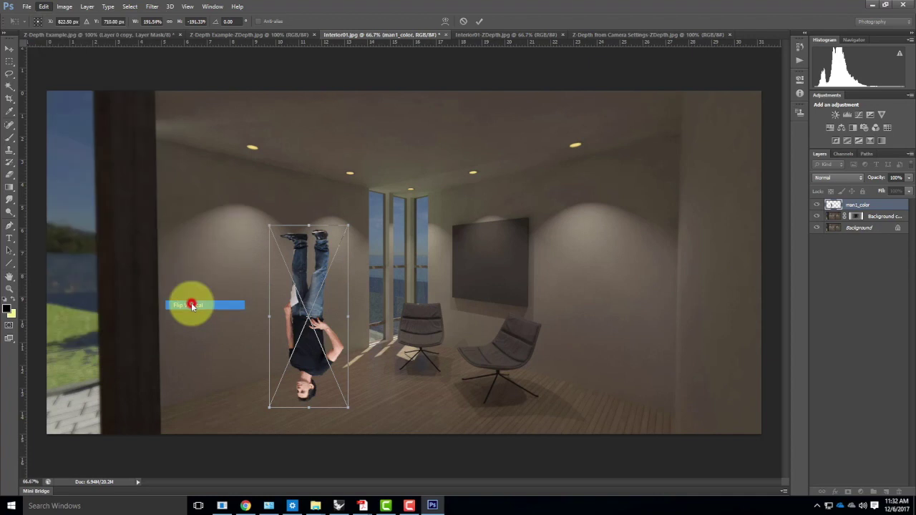
pyautogui.click(43, 6)
pyautogui.moveTo(75, 201)
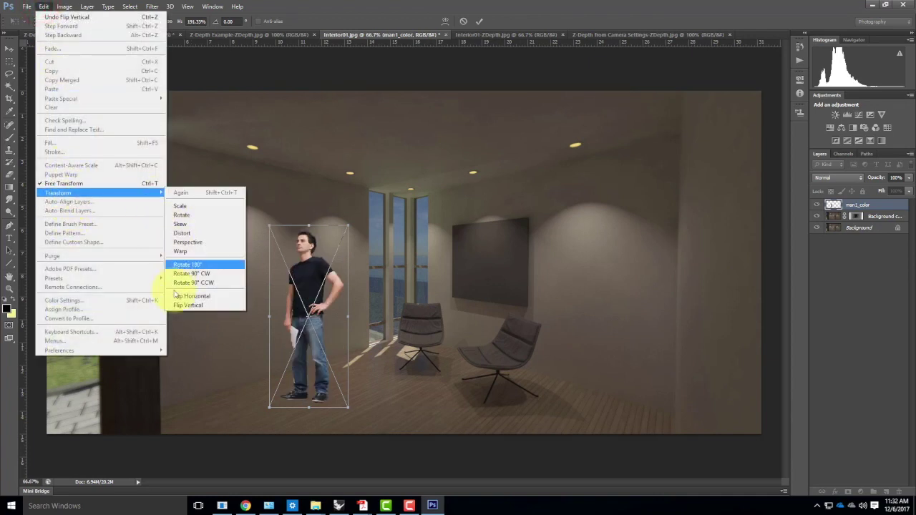
pyautogui.click(178, 295)
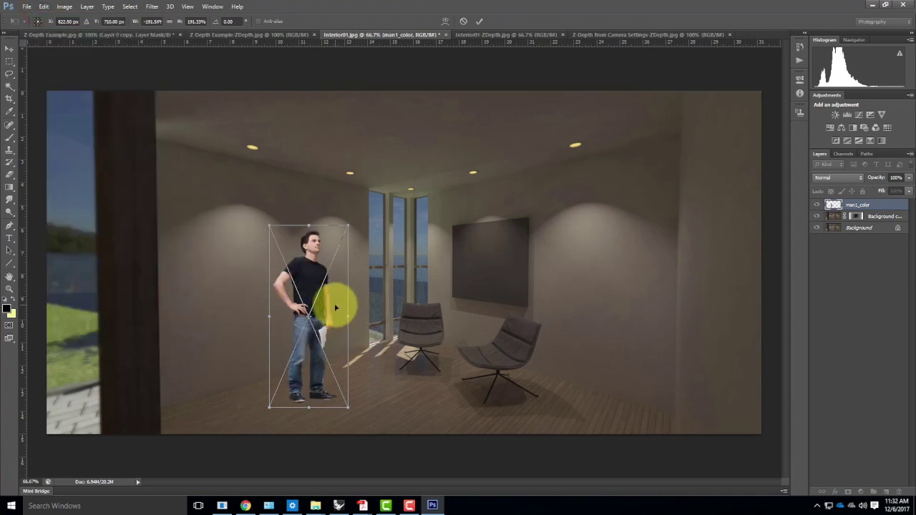
# Shift the mirrored man further left along the wall and commit the placement.
pyautogui.moveTo(313, 281); pyautogui.dragTo(285, 284)
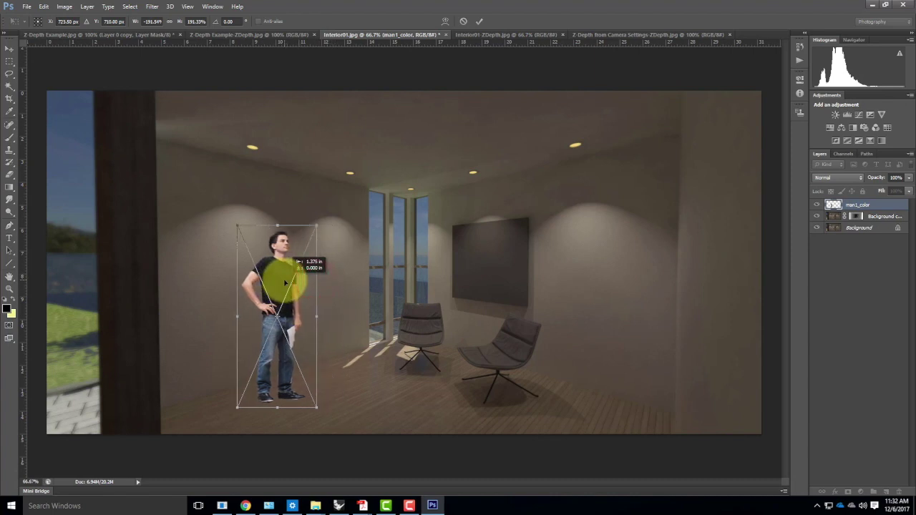
pyautogui.moveTo(285, 283); pyautogui.dragTo(287, 282)
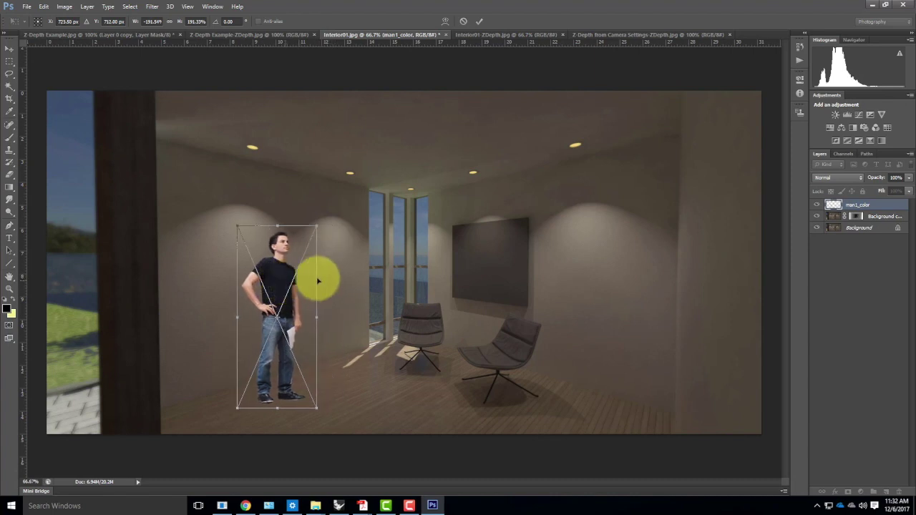
pyautogui.click(815, 217)
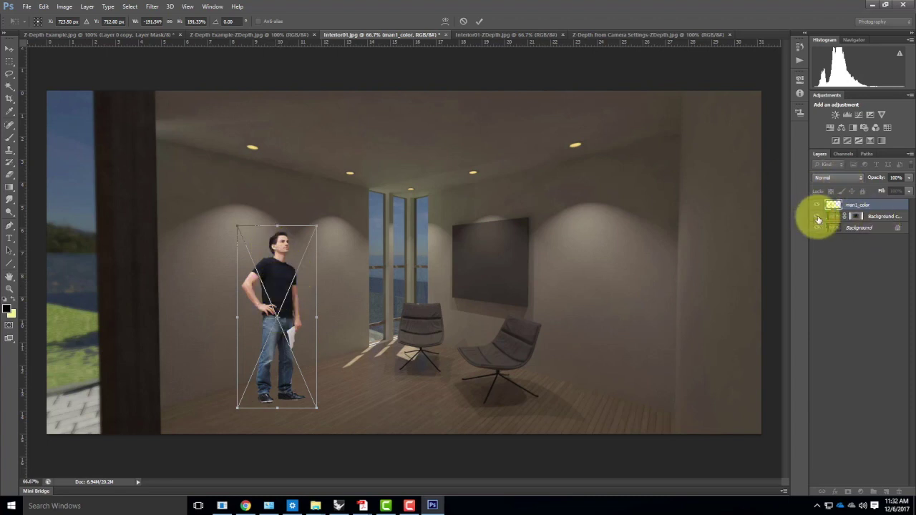
pyautogui.click(479, 23)
pyautogui.press('s')
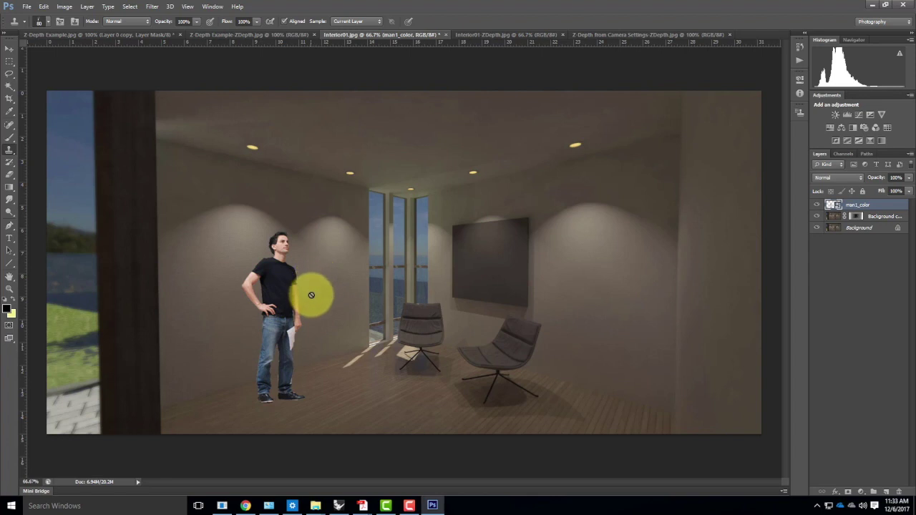
pyautogui.click(29, 6)
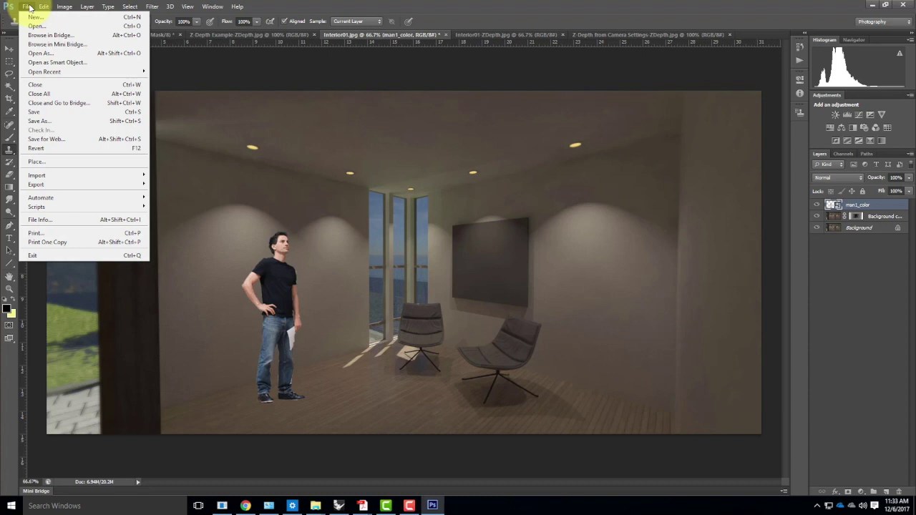
# Place the man1_grey image and flip it horizontally.
pyautogui.click(39, 163)
pyautogui.scroll(-1, 555, 304)
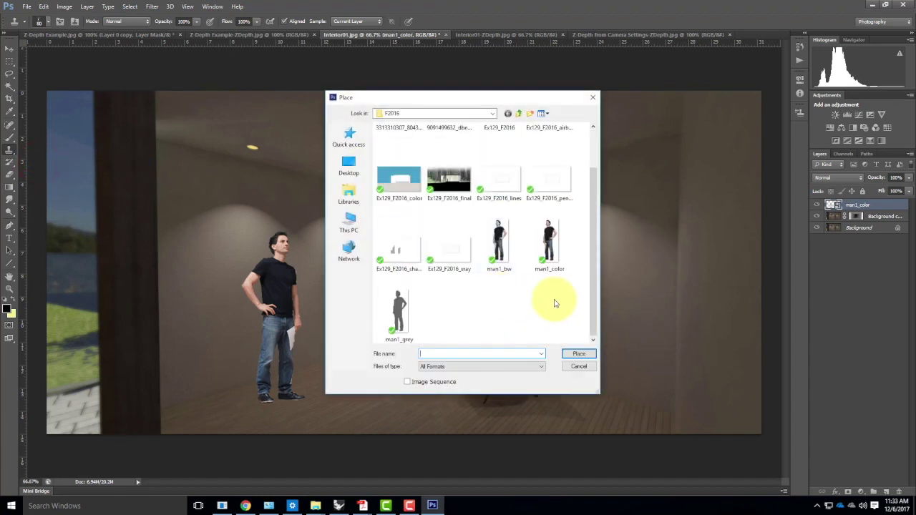
pyautogui.click(390, 310)
pyautogui.click(579, 354)
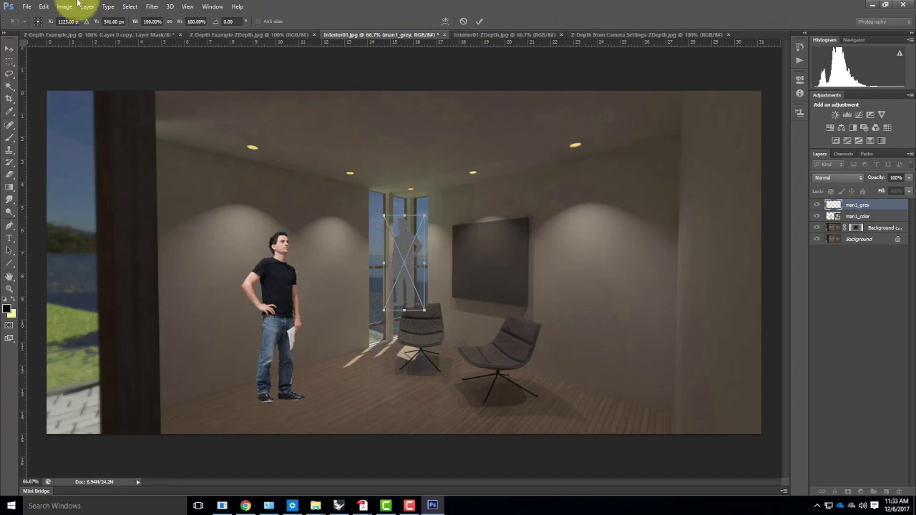
pyautogui.click(44, 7)
pyautogui.moveTo(84, 196)
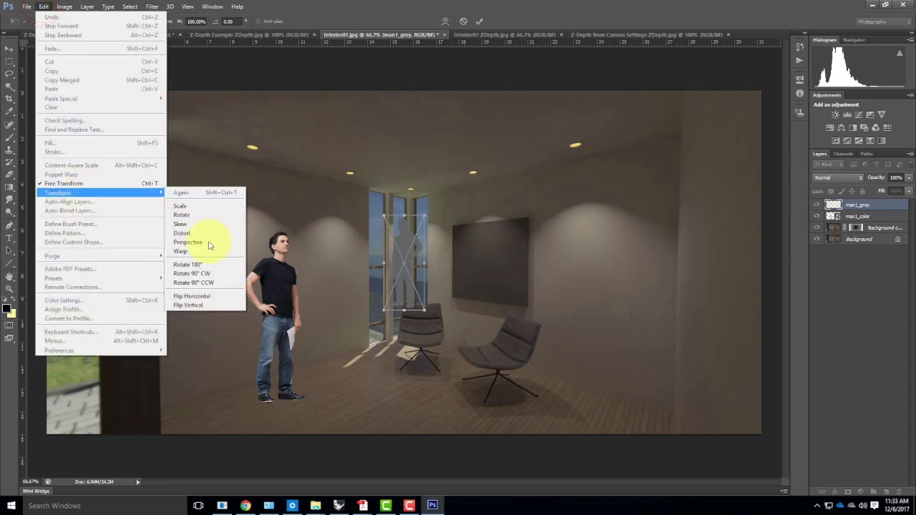
pyautogui.click(202, 293)
# Move, scale and nudge the grey silhouette to cover the coloured man, then commit.
pyautogui.moveTo(408, 239); pyautogui.dragTo(256, 245)
pyautogui.moveTo(272, 316); pyautogui.dragTo(316, 408)
pyautogui.moveTo(274, 301); pyautogui.dragTo(283, 308)
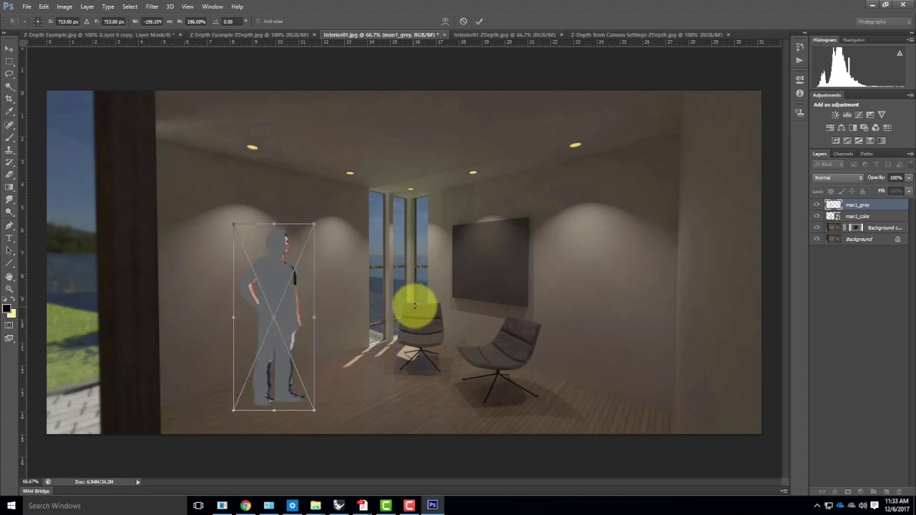
pyautogui.press('Right')
pyautogui.press('Right')
pyautogui.press('Right')
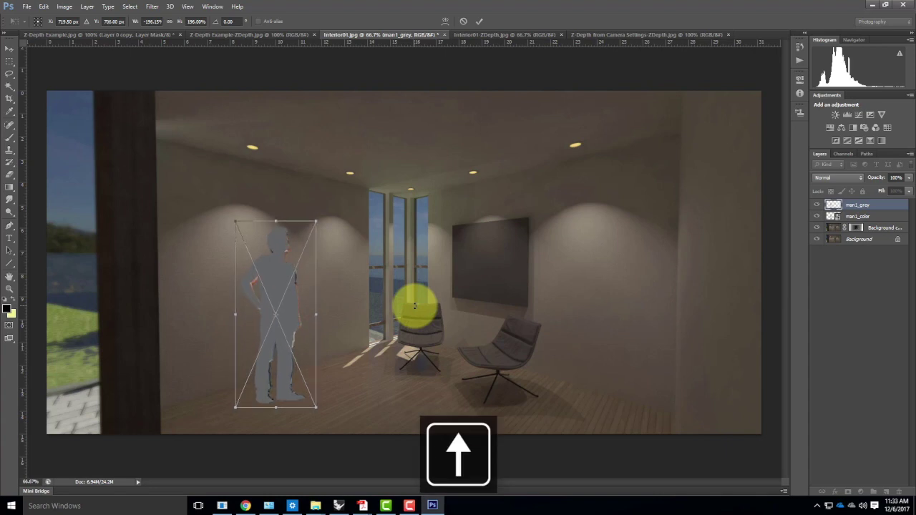
pyautogui.press('Up')
pyautogui.press('Up')
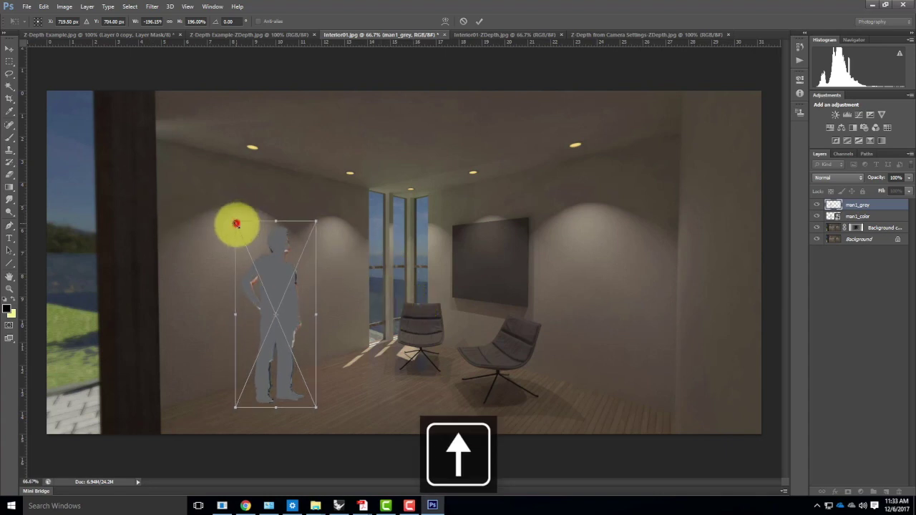
pyautogui.moveTo(236, 224); pyautogui.dragTo(239, 228)
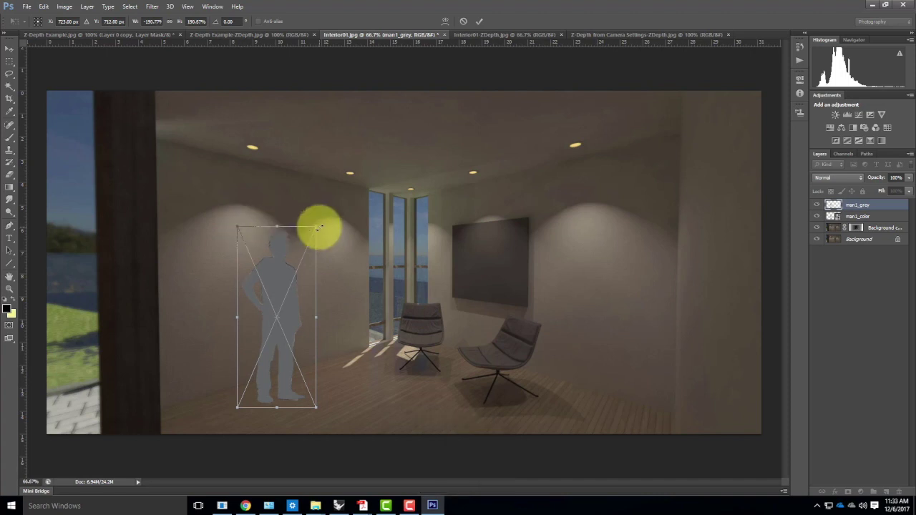
pyautogui.click(479, 21)
pyautogui.press('s')
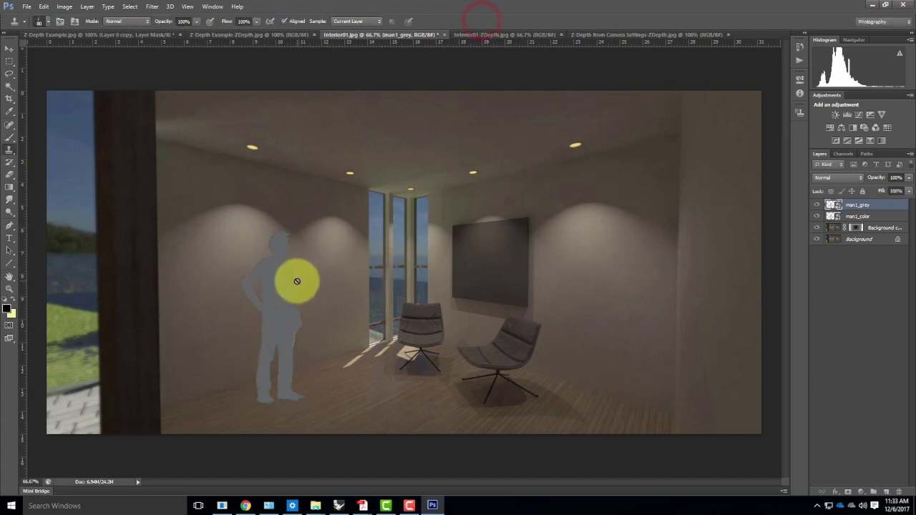
# Copy a rectangular selection around the man1_grey silhouette.
pyautogui.click(854, 228)
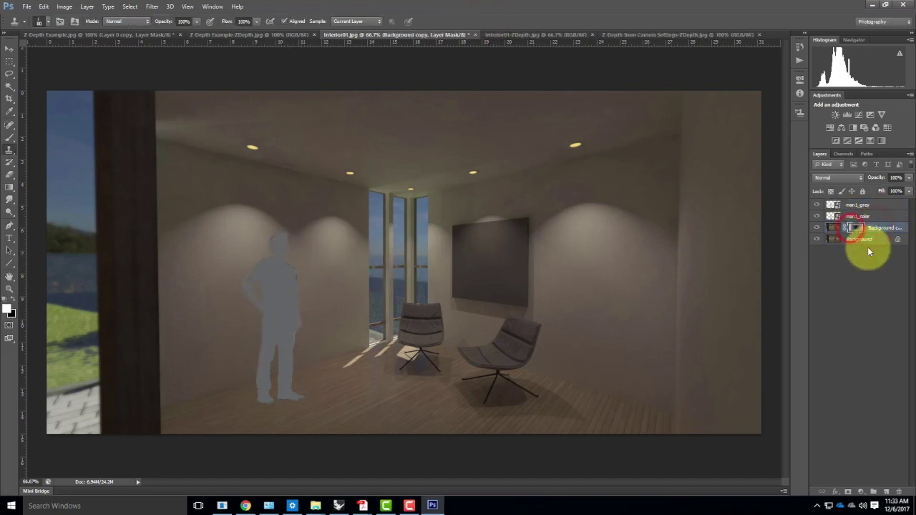
pyautogui.click(862, 206)
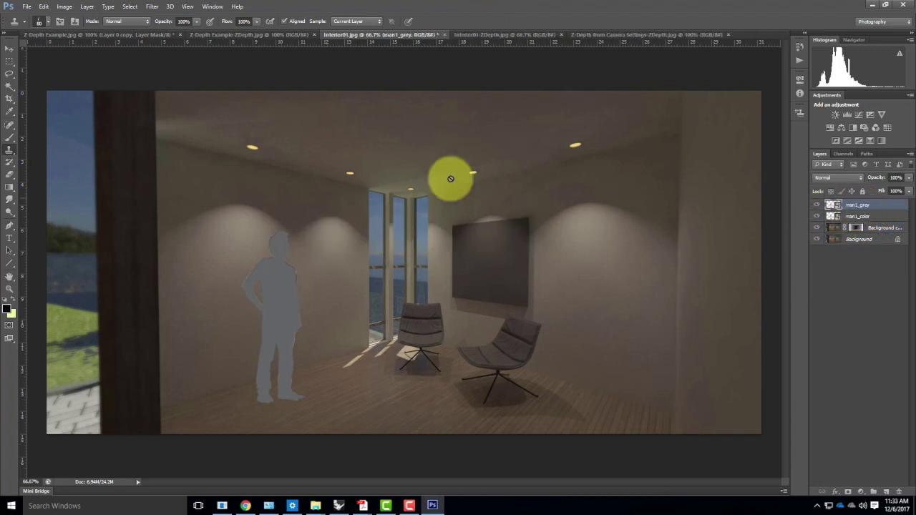
pyautogui.click(12, 61)
pyautogui.moveTo(220, 190); pyautogui.dragTo(364, 419)
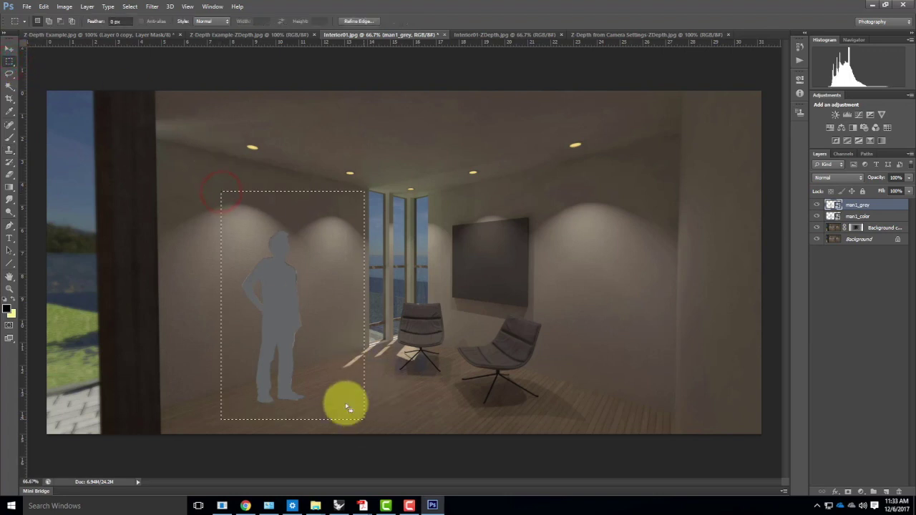
pyautogui.hotkey('ctrl', 'c')
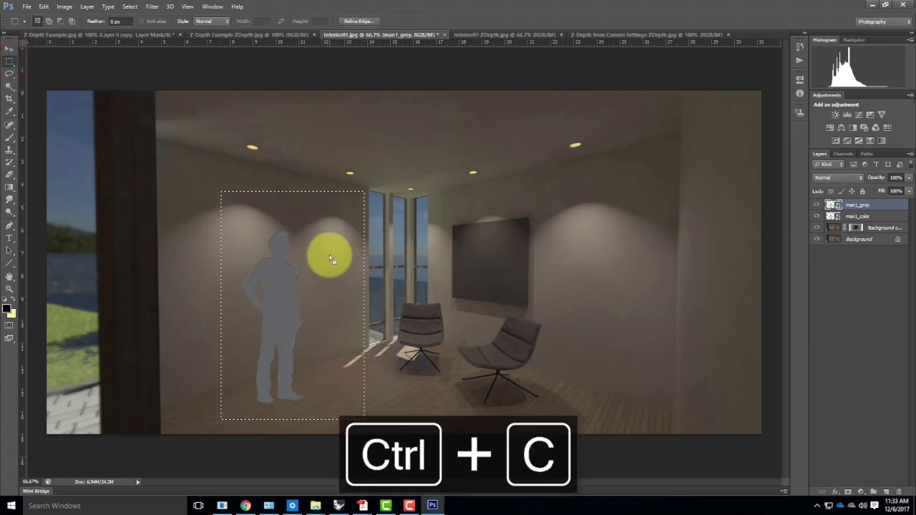
# Show only the Background copy mask channel in Channels, hiding RGB.
pyautogui.click(853, 227)
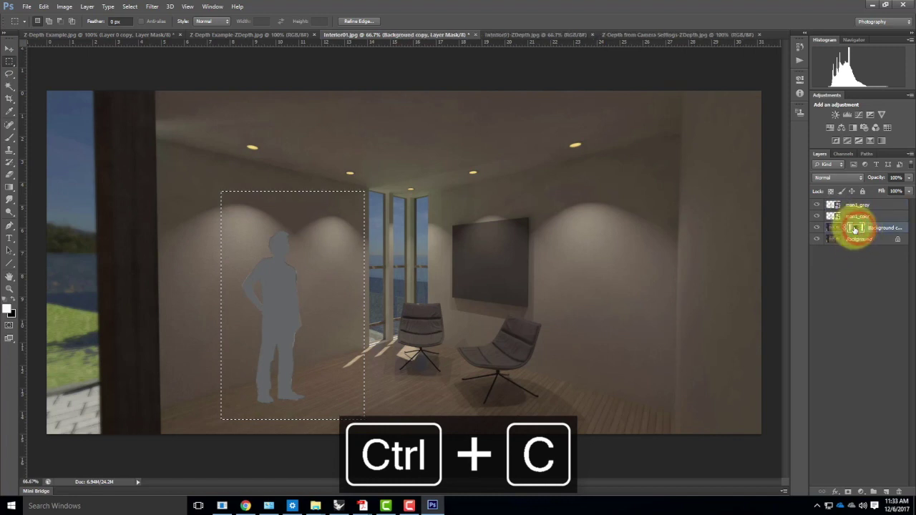
pyautogui.click(843, 153)
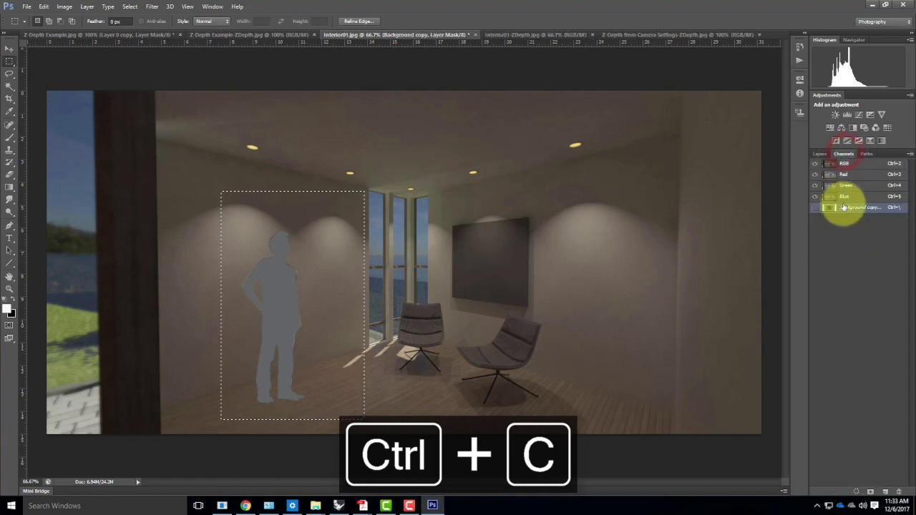
pyautogui.click(814, 207)
pyautogui.click(815, 163)
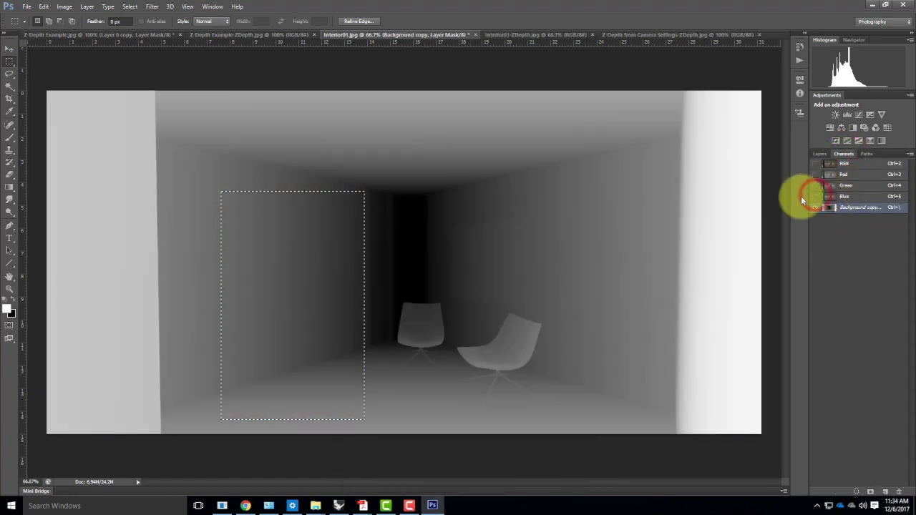
# Paste the copied grey silhouette into the Z-depth mask channel and deselect.
pyautogui.click(43, 6)
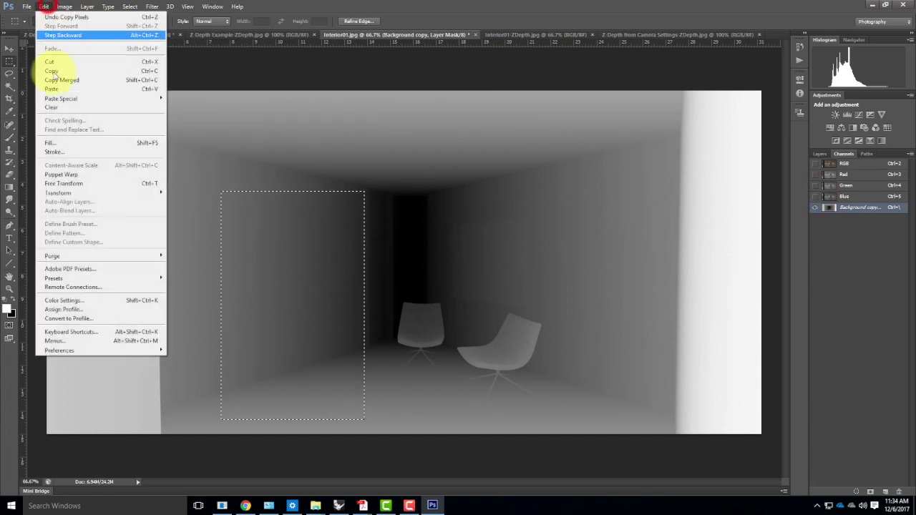
pyautogui.click(57, 89)
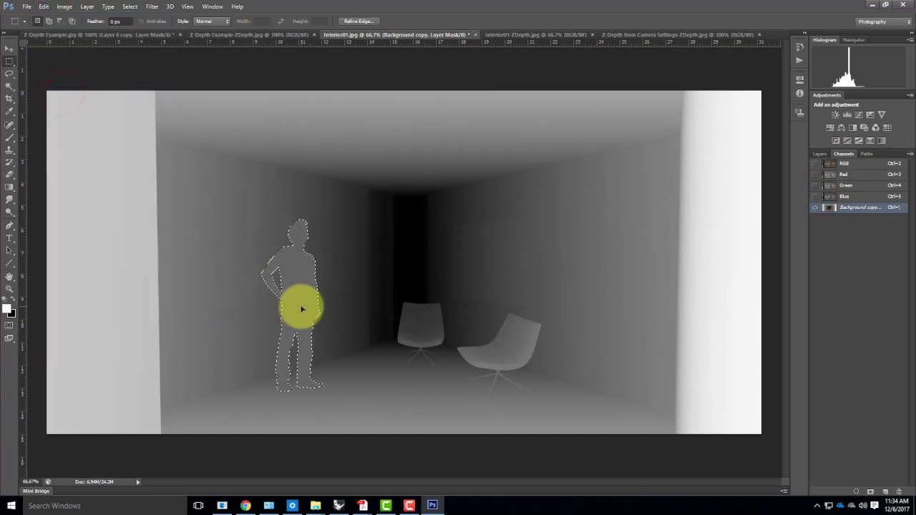
pyautogui.click(67, 209)
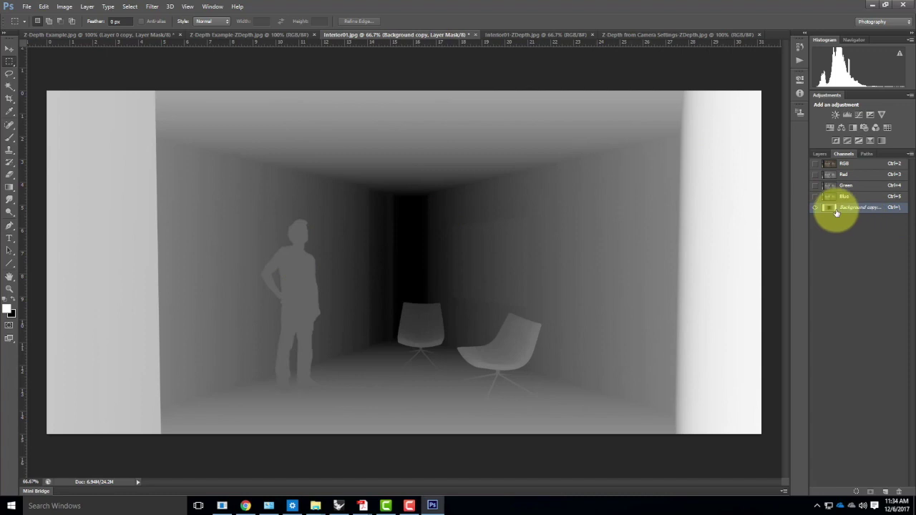
# Back in Layers, hide the mask view and man1_grey, then target Background copy's image.
pyautogui.click(819, 154)
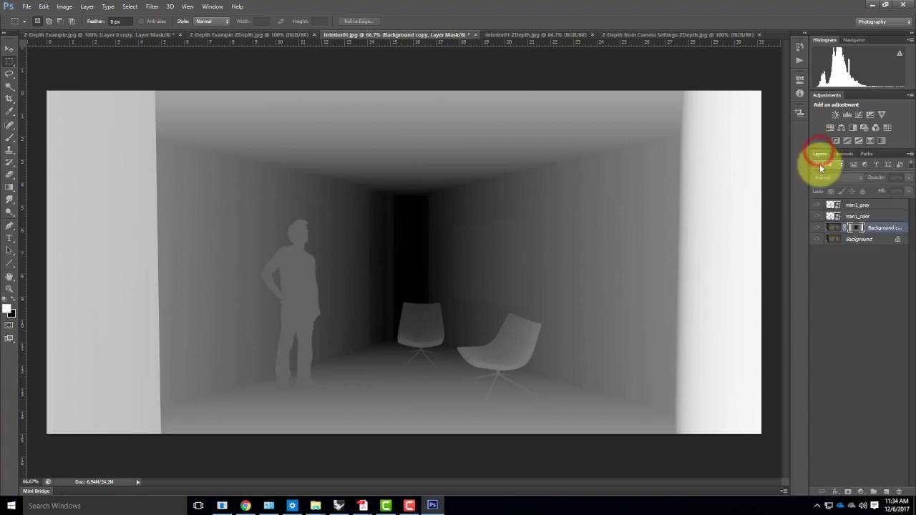
pyautogui.click(816, 228)
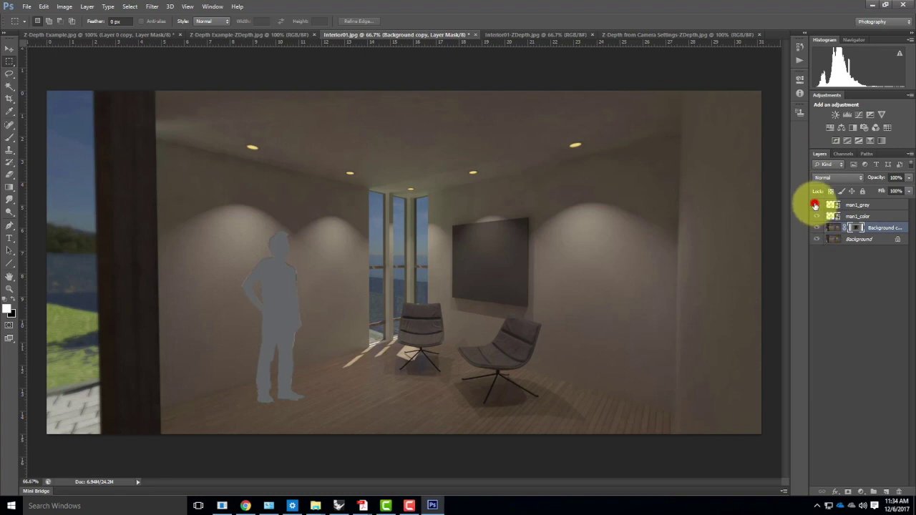
pyautogui.click(816, 205)
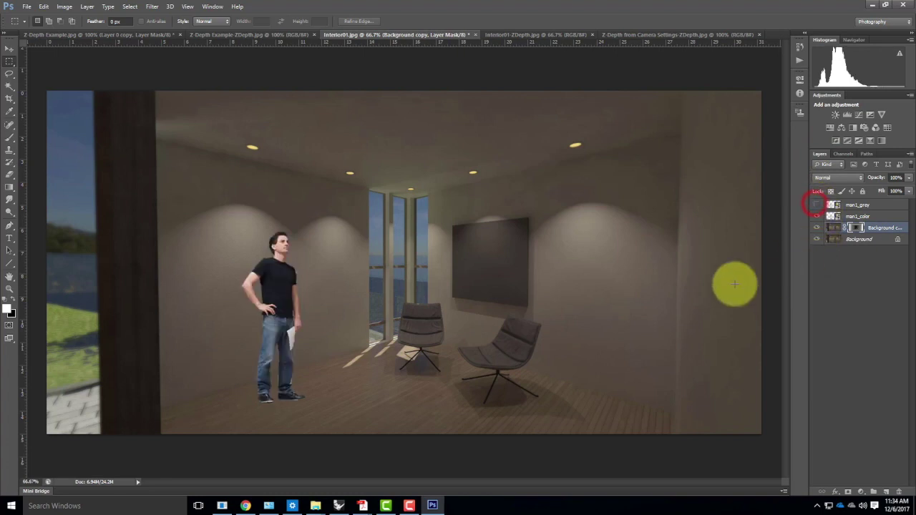
pyautogui.click(859, 228)
pyautogui.click(836, 229)
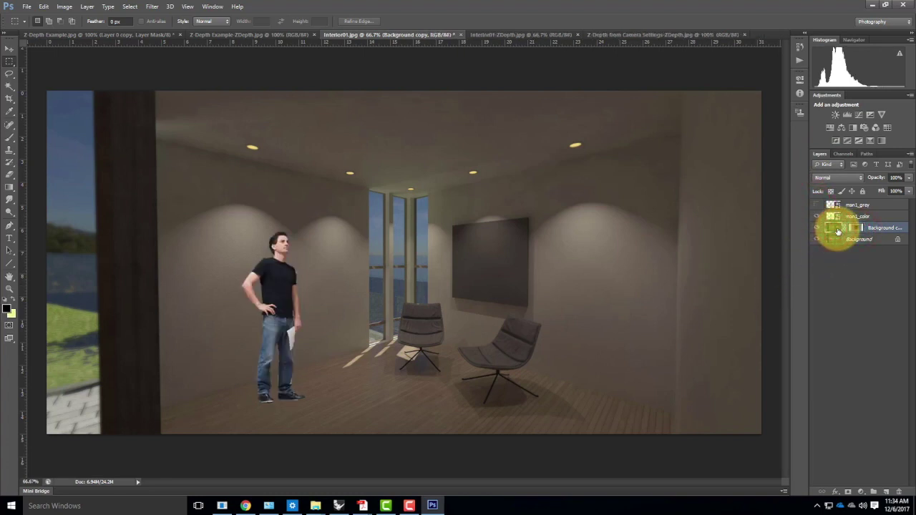
# Open Filter > Blur > Lens Blur, cancel it, and reselect the Background copy layer.
pyautogui.click(187, 6)
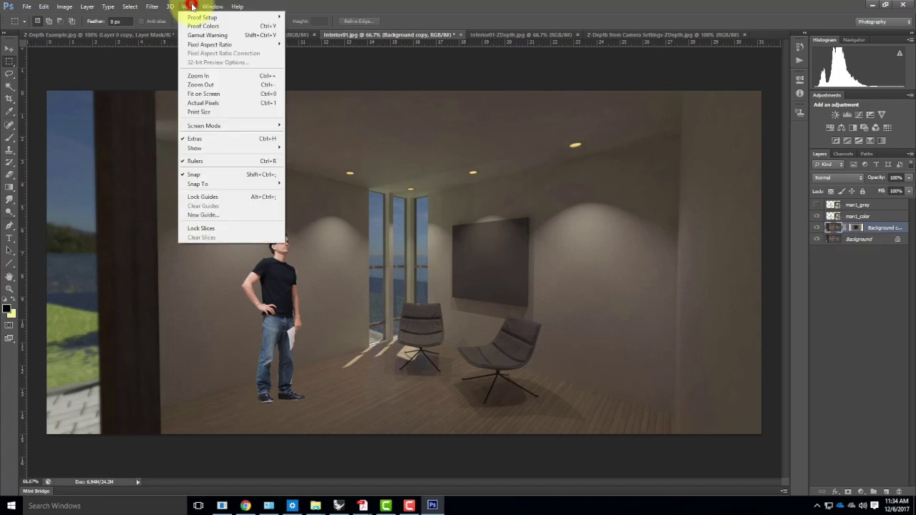
pyautogui.moveTo(213, 6)
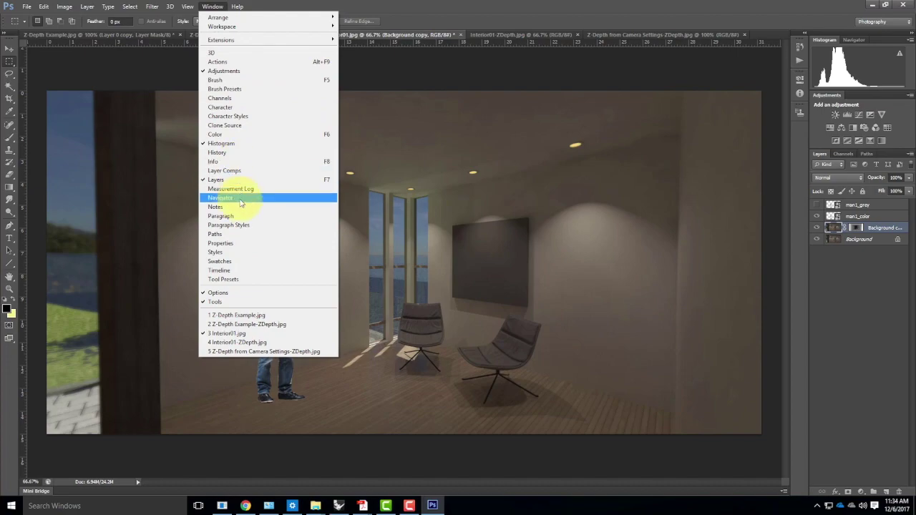
pyautogui.moveTo(152, 6)
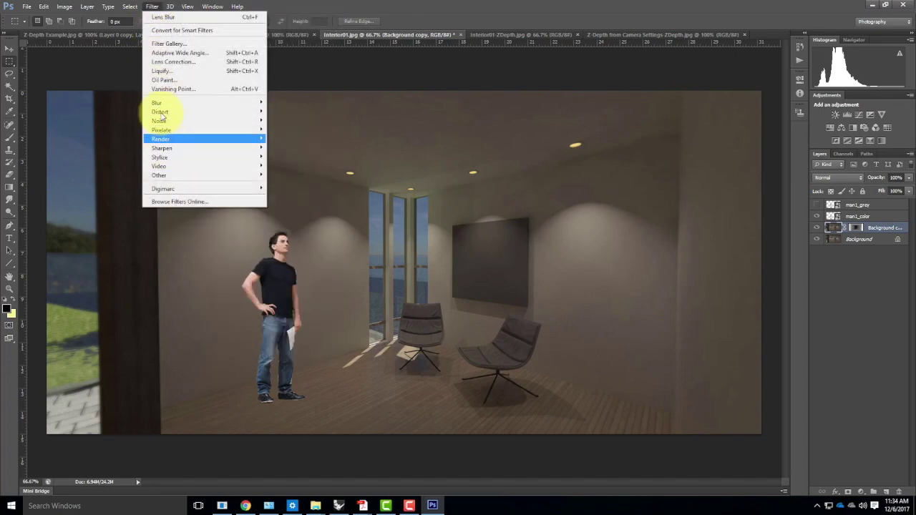
pyautogui.moveTo(161, 110)
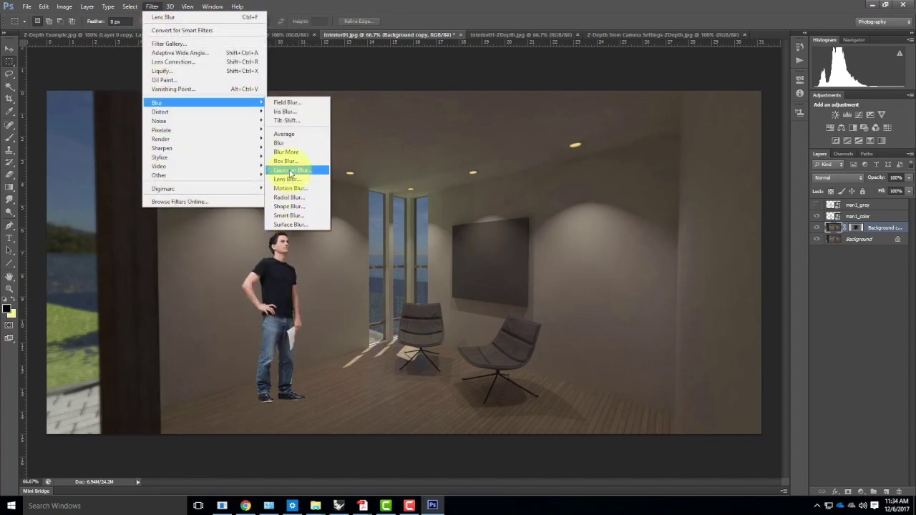
pyautogui.click(290, 178)
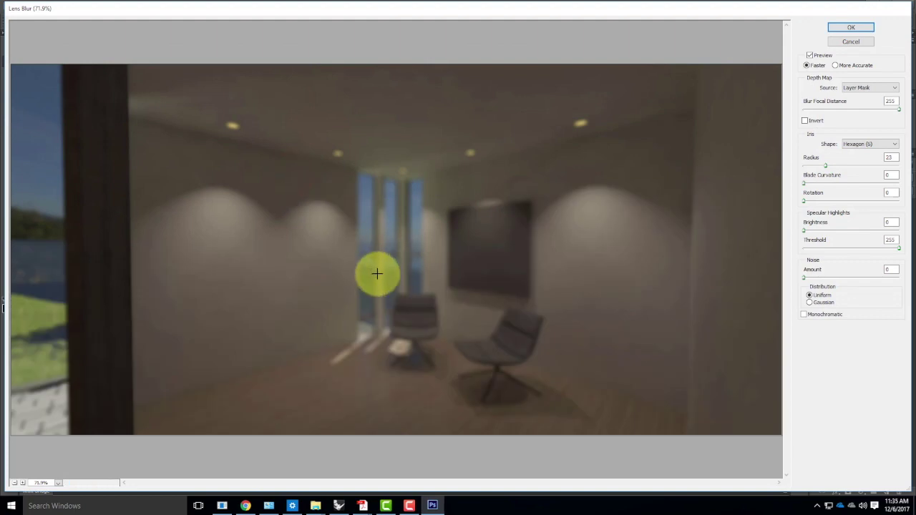
pyautogui.click(845, 43)
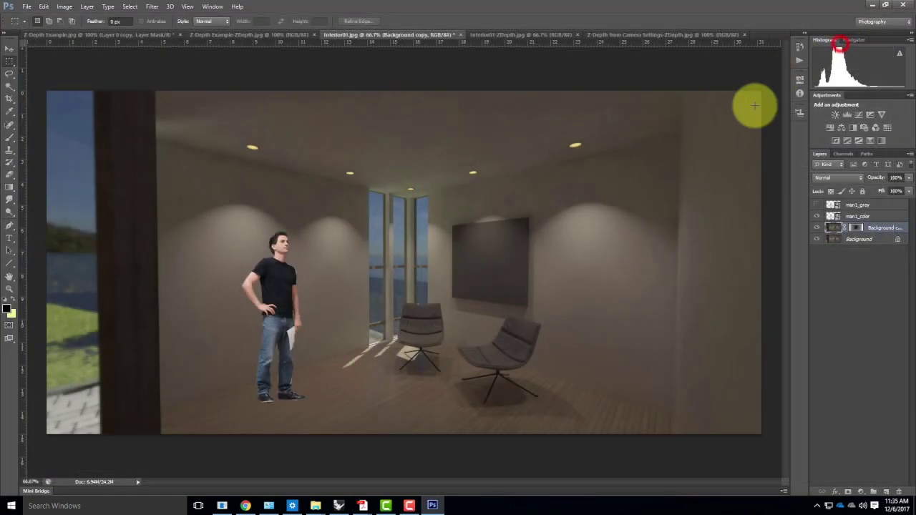
pyautogui.click(832, 214)
pyautogui.click(832, 229)
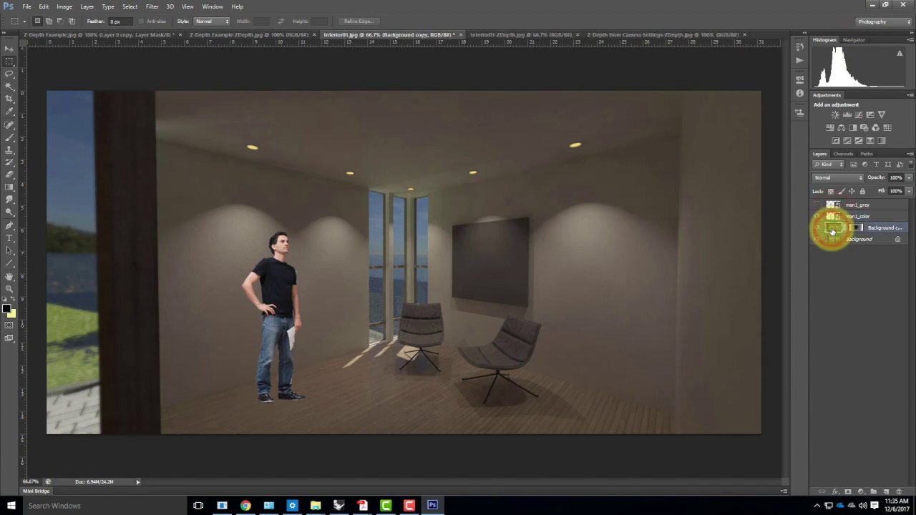
# Move the Z-depth mask onto man1_grey, merge Background copy into man1_color, then undo the merge.
pyautogui.click(856, 227)
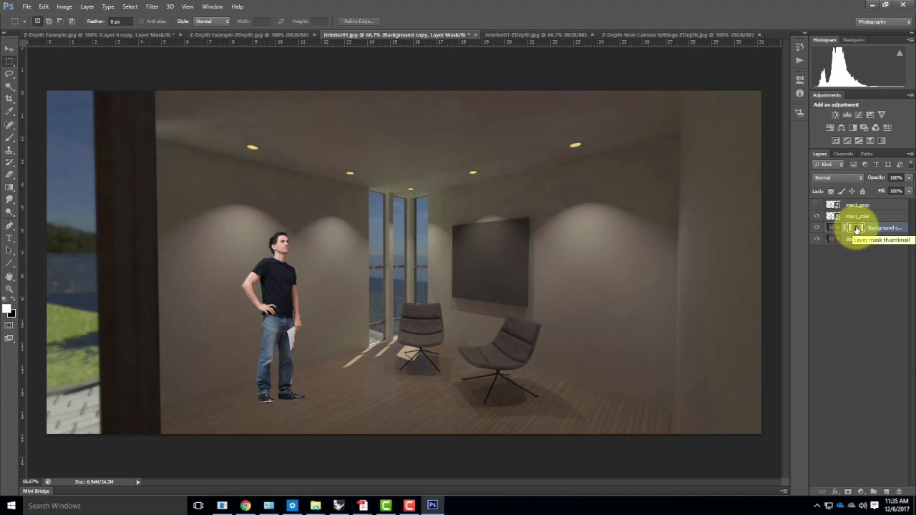
pyautogui.moveTo(857, 229); pyautogui.dragTo(856, 205)
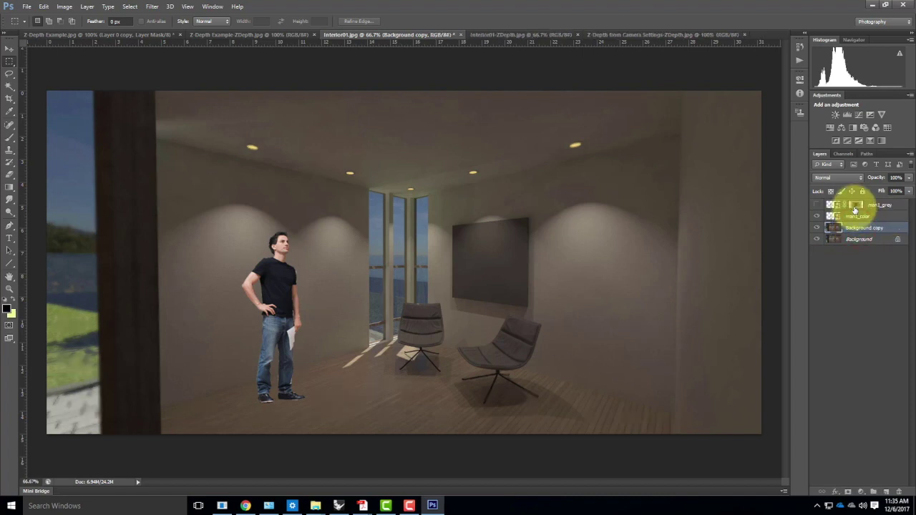
pyautogui.click(834, 217)
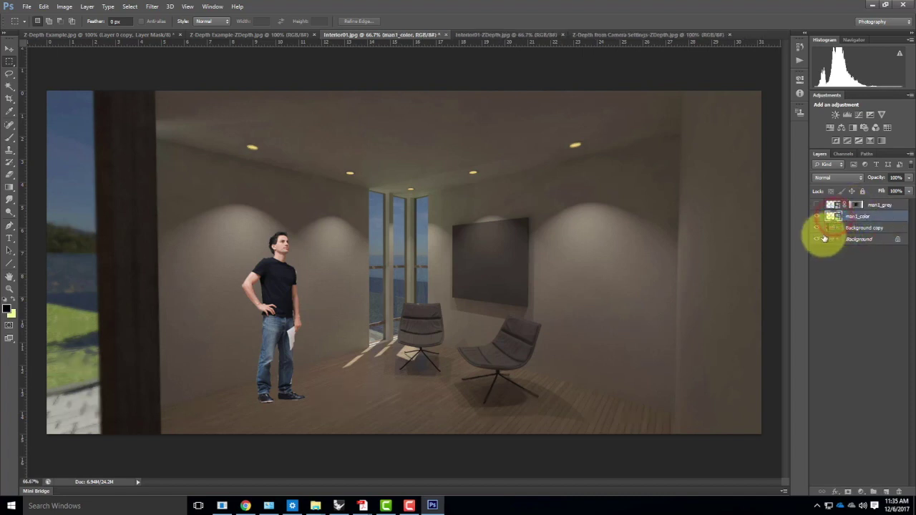
pyautogui.click(817, 239)
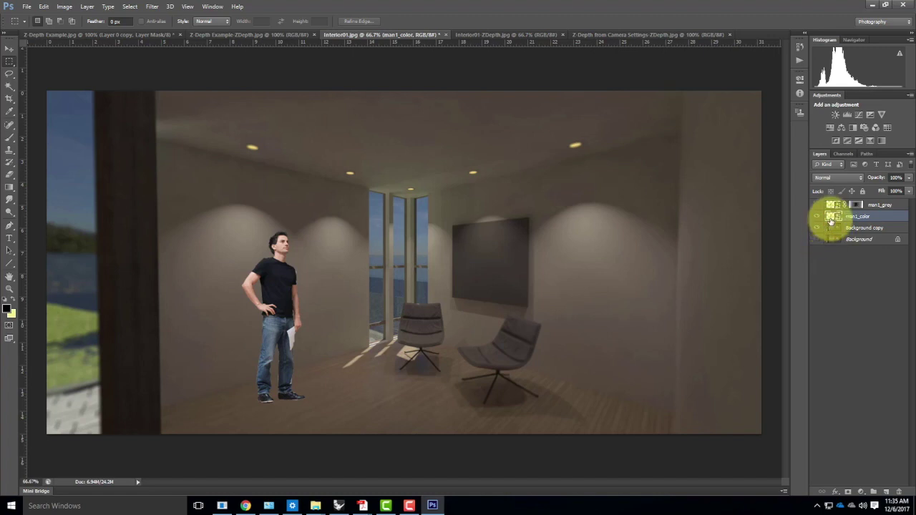
pyautogui.keyDown('shift'); pyautogui.click(859, 227); pyautogui.keyUp('shift')
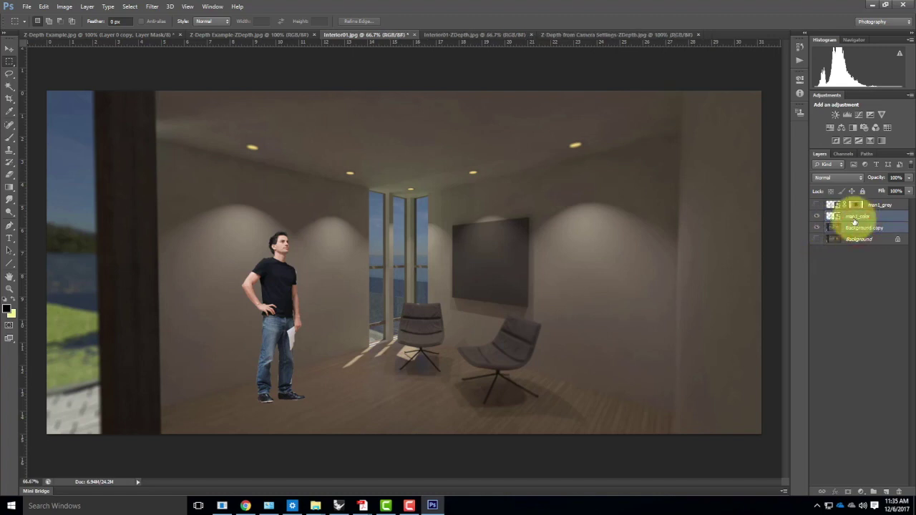
pyautogui.rightClick(853, 219)
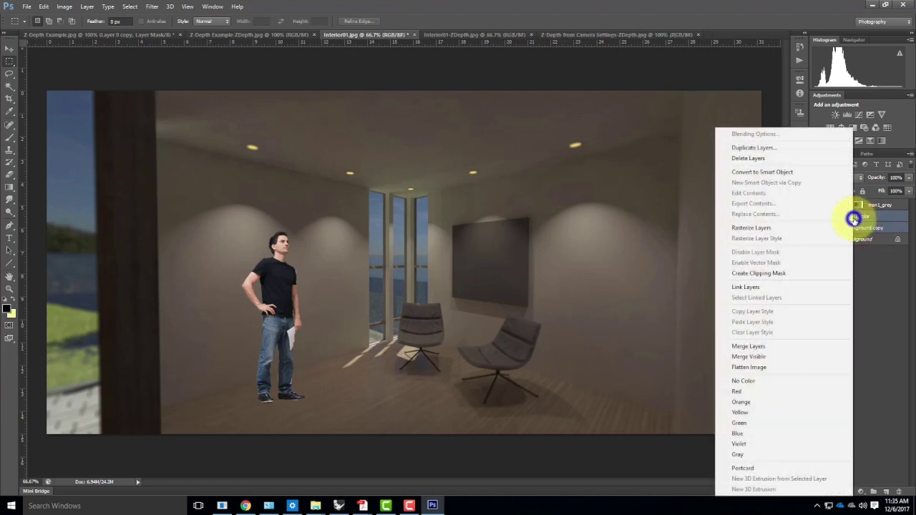
pyautogui.click(762, 347)
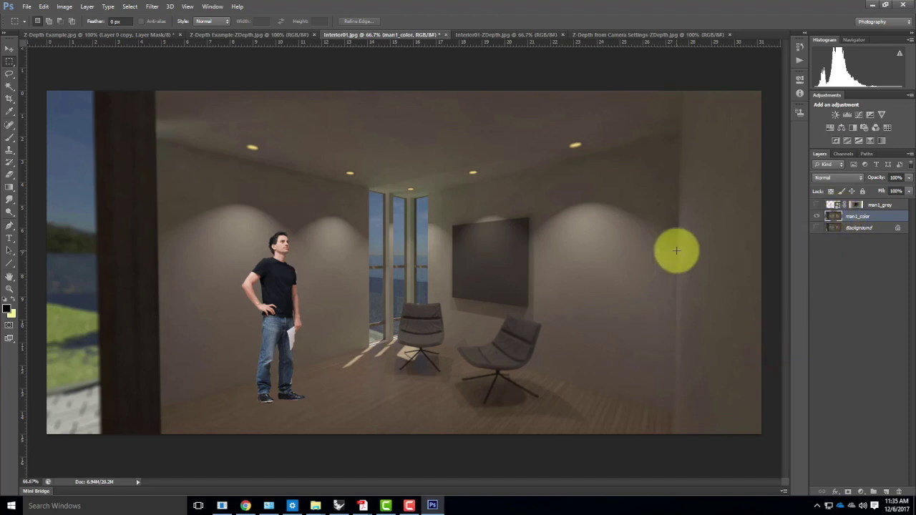
pyautogui.click(857, 205)
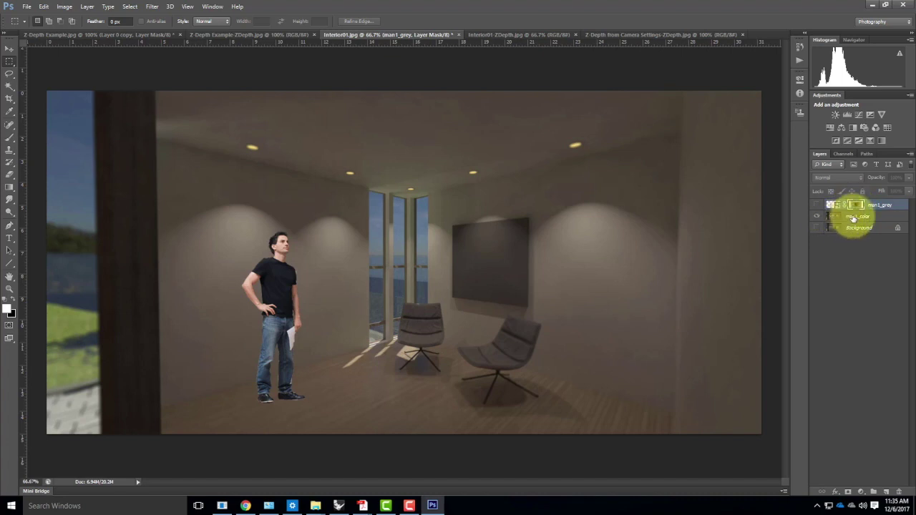
pyautogui.hotkey('ctrl', 'z')
# Duplicate Background as Background copy 2, move it above Background copy, and show it.
pyautogui.click(817, 227)
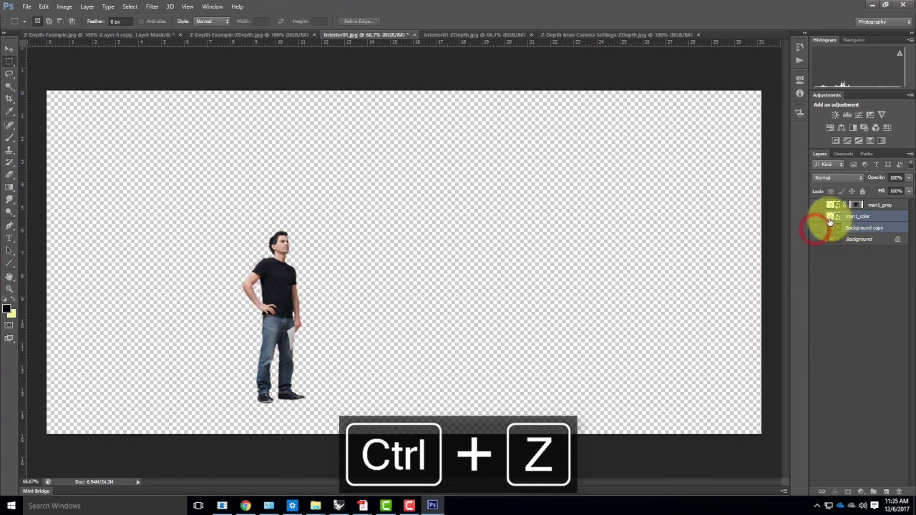
pyautogui.click(855, 240)
pyautogui.rightClick(859, 240)
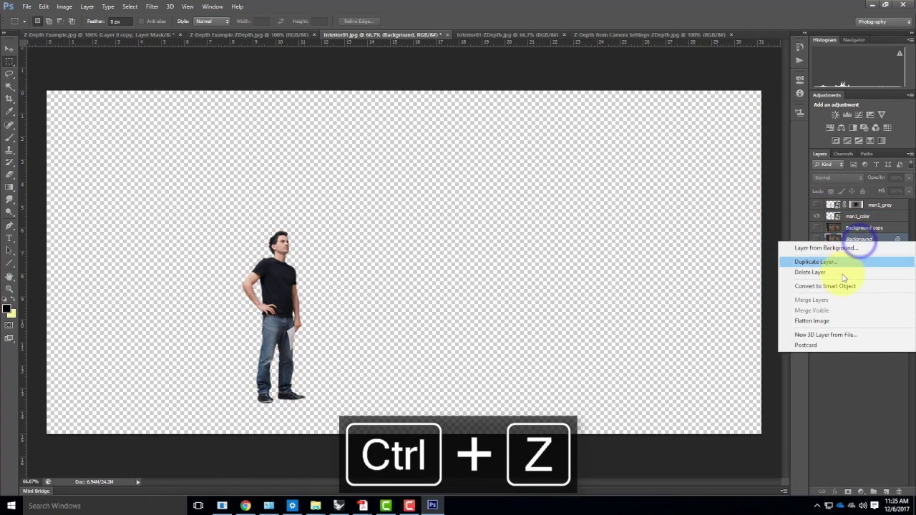
pyautogui.click(839, 263)
pyautogui.click(542, 158)
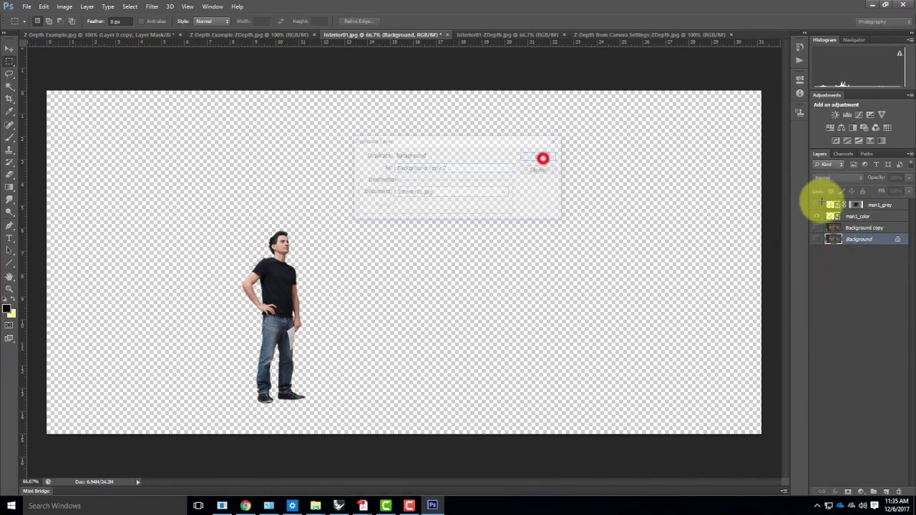
pyautogui.moveTo(859, 241)
pyautogui.mouseDown()
pyautogui.moveTo(859, 205)
pyautogui.moveTo(857, 224)
pyautogui.mouseUp()
pyautogui.click(817, 226)
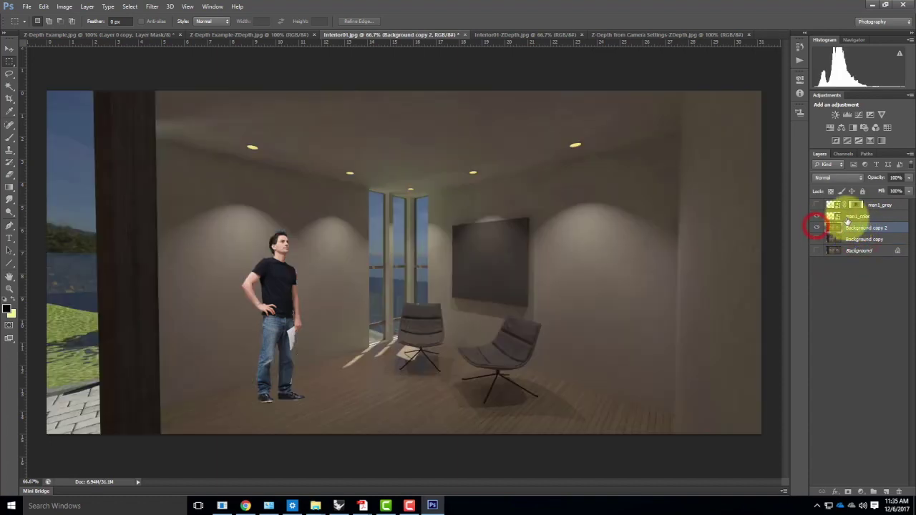
# Merge man1_color with Background copy 2 and drag man1_grey's mask onto man1_color.
pyautogui.keyDown('shift'); pyautogui.click(854, 217); pyautogui.keyUp('shift')
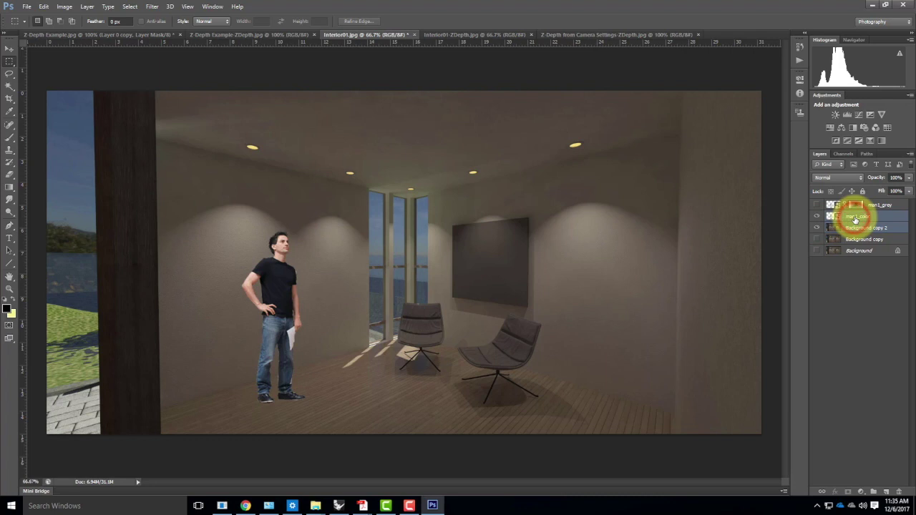
pyautogui.rightClick(856, 219)
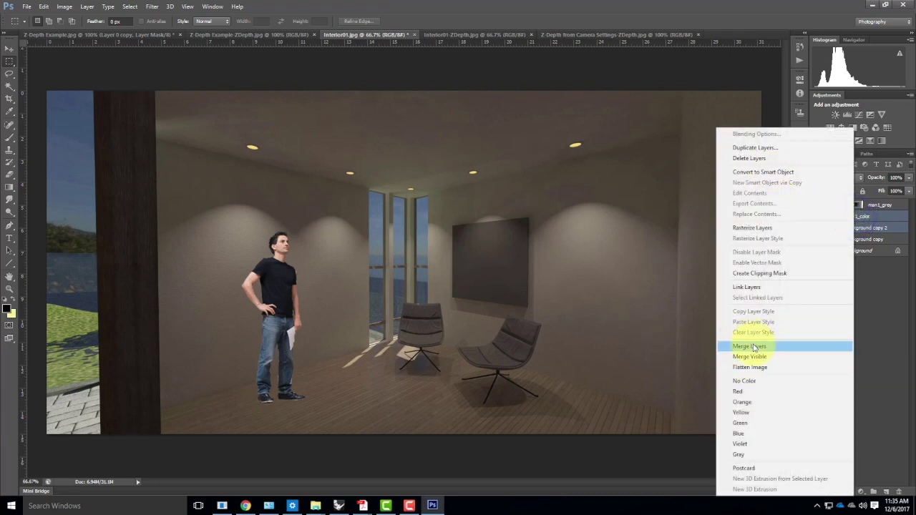
pyautogui.click(751, 346)
pyautogui.click(854, 205)
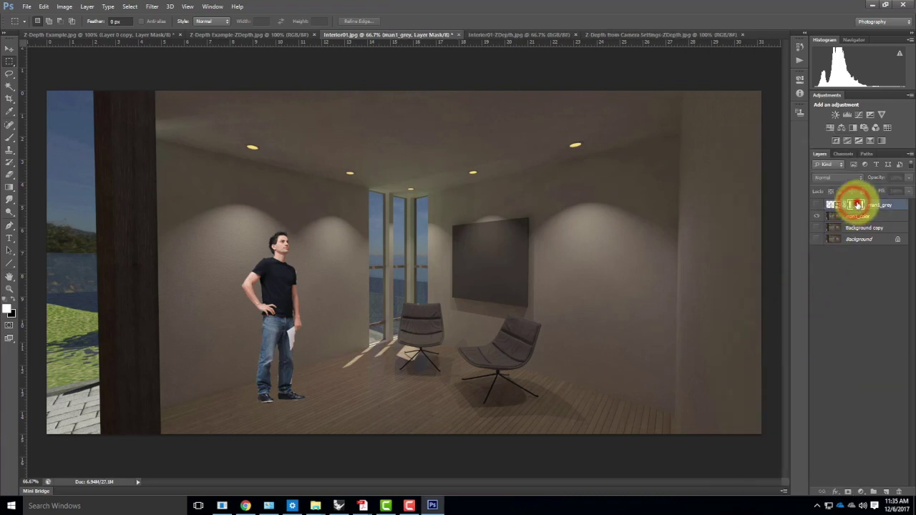
pyautogui.moveTo(858, 206); pyautogui.dragTo(857, 220)
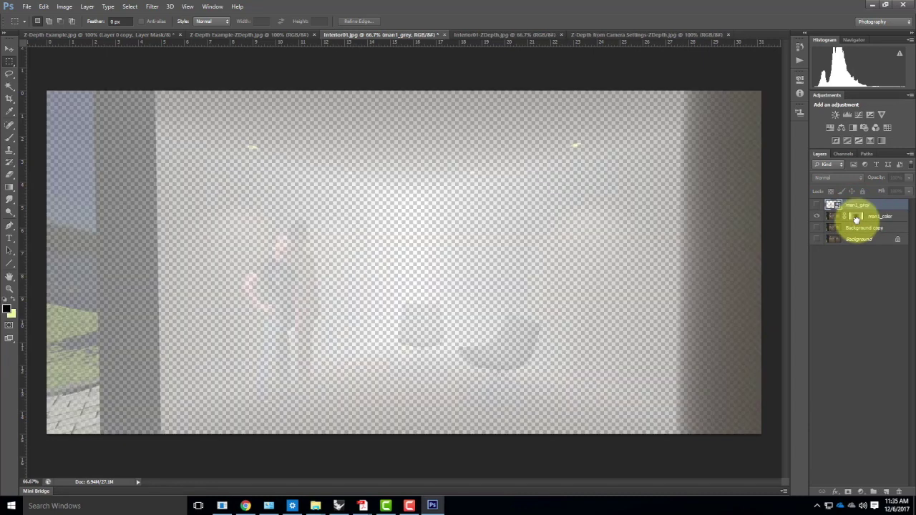
# Select man1_color's image thumbnail and make the Background layer visible beneath it.
pyautogui.click(832, 217)
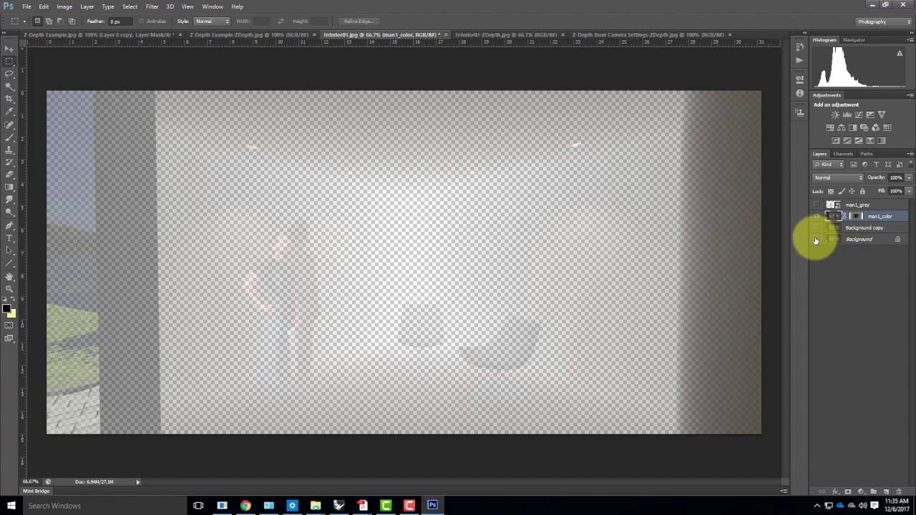
pyautogui.click(817, 239)
# Open the Lens Blur filter from the Filter > Blur menu.
pyautogui.click(129, 6)
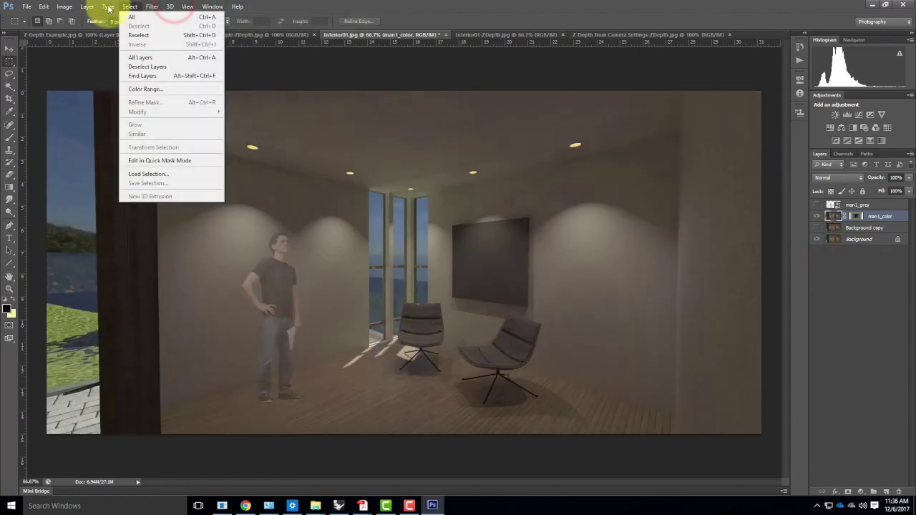
pyautogui.moveTo(150, 6)
pyautogui.moveTo(190, 106)
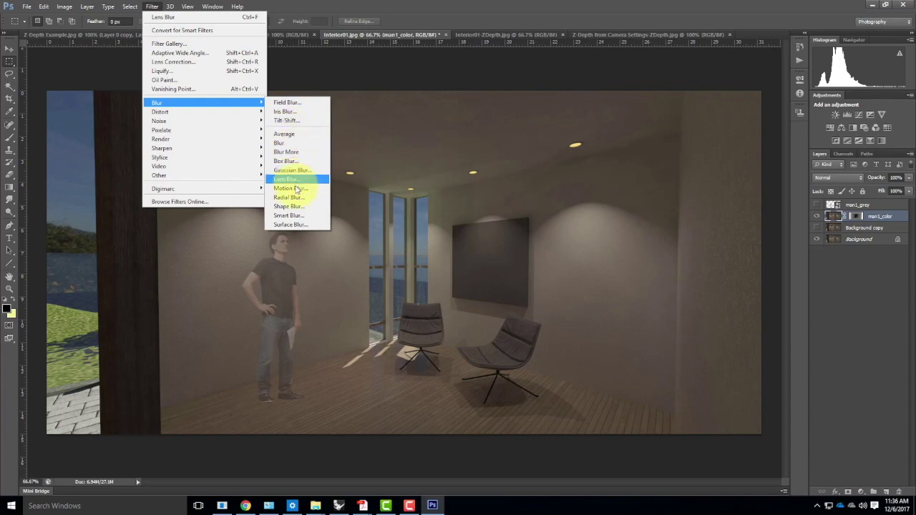
pyautogui.click(295, 180)
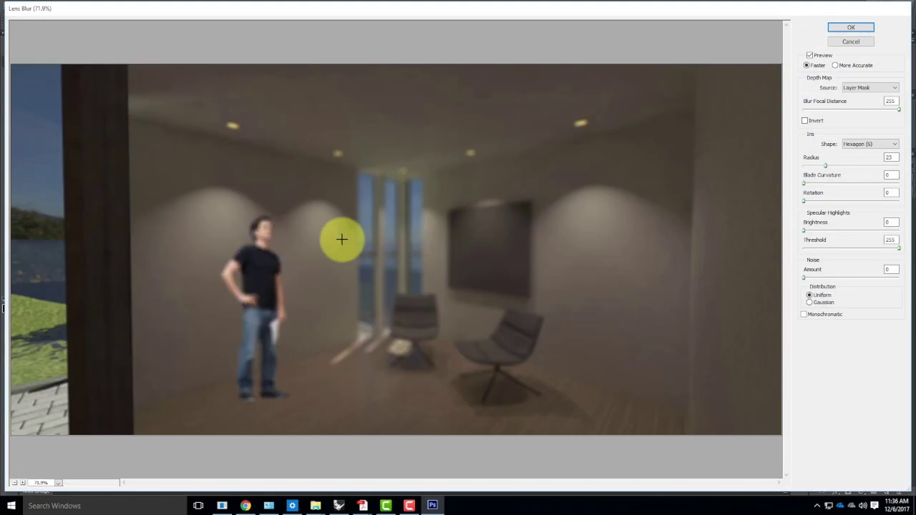
# Set the blur focus on the man, briefly trying the wall TV, for focal distance 78.
pyautogui.click(260, 261)
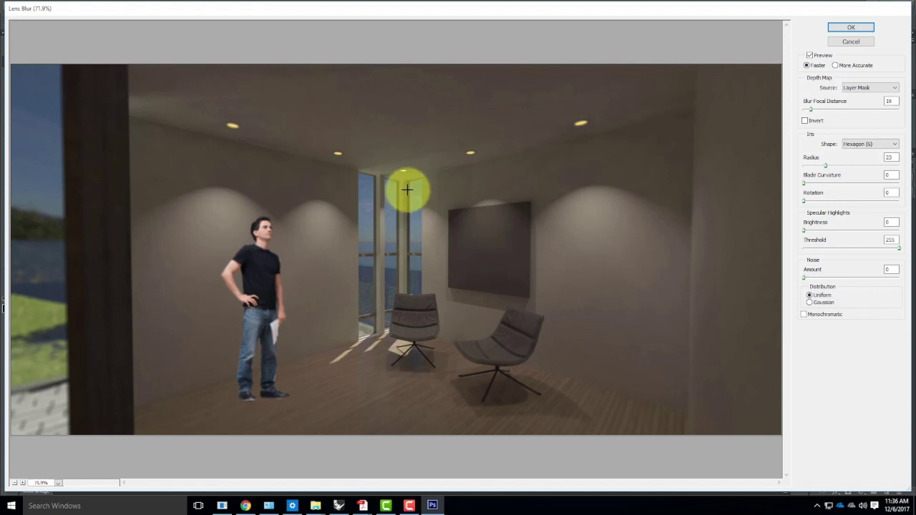
pyautogui.click(472, 276)
pyautogui.click(436, 217)
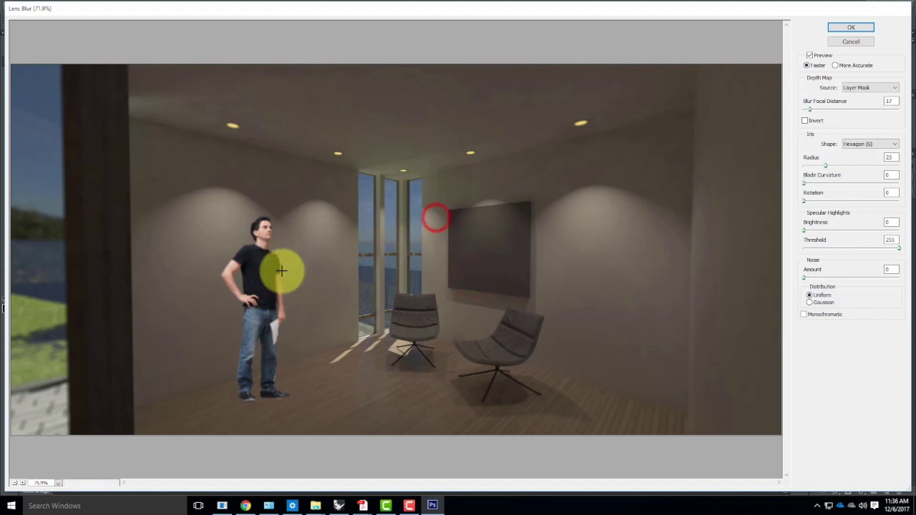
pyautogui.click(247, 268)
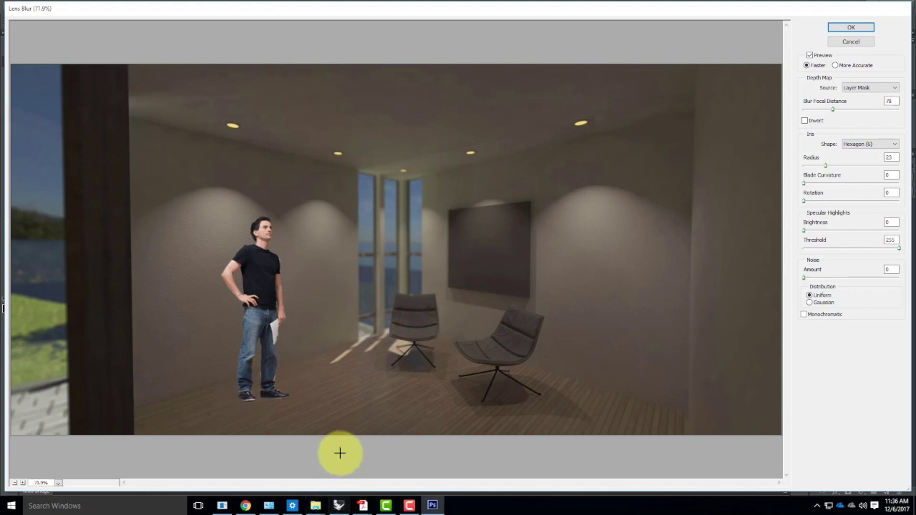
# Back in Rhino, restore the V-Ray progress log and the ZDepth frame buffer of ExteriorView02.
pyautogui.click(339, 505)
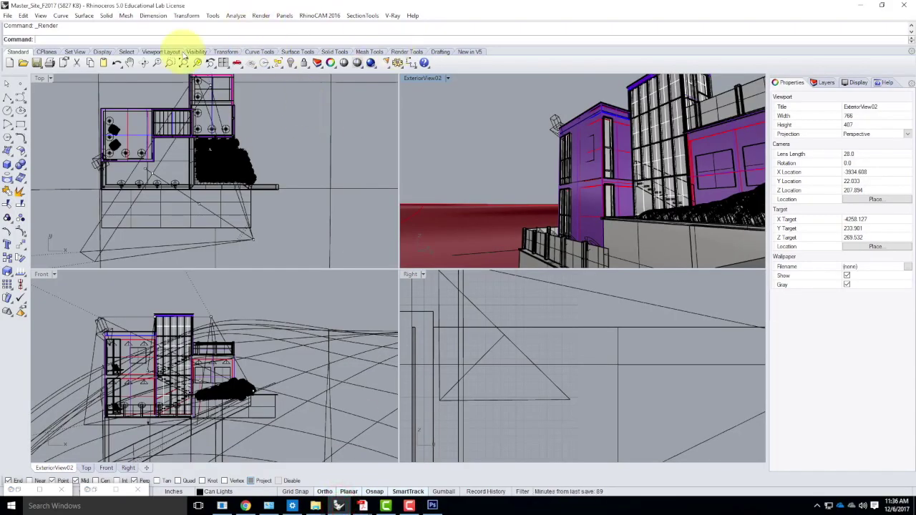
pyautogui.click(391, 16)
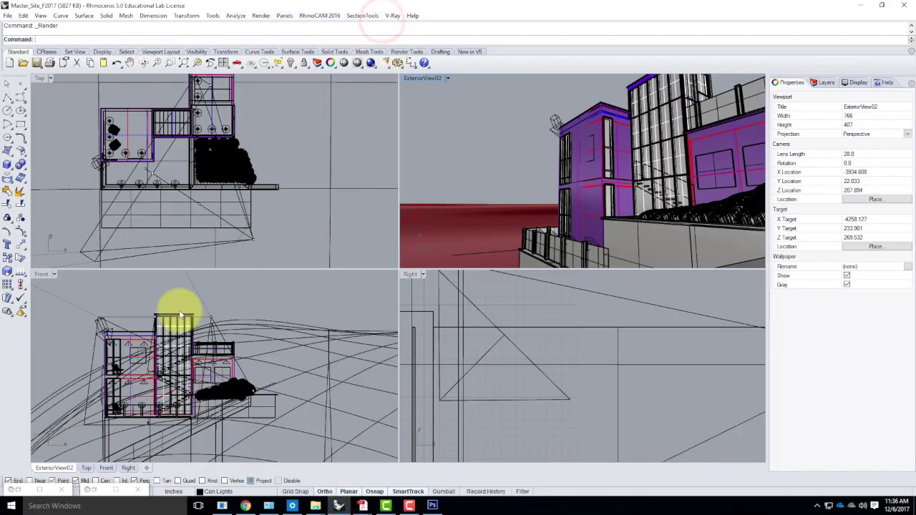
pyautogui.click(113, 489)
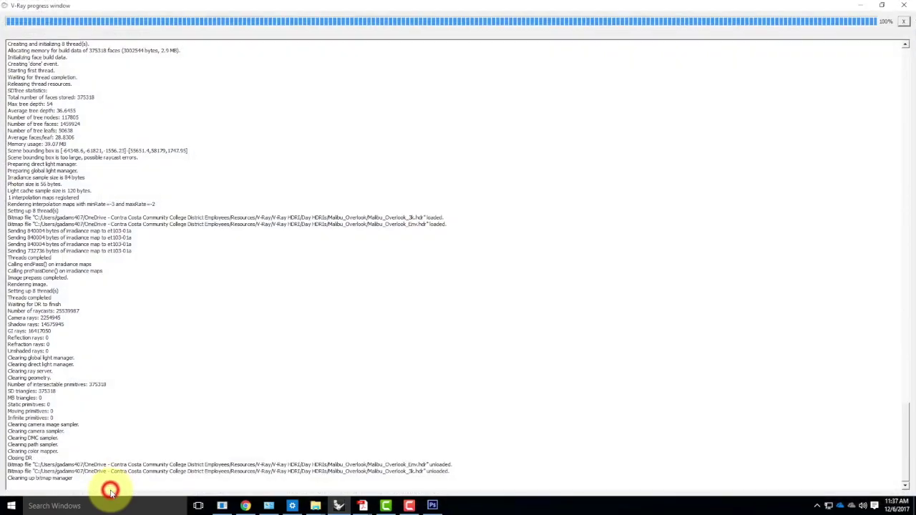
pyautogui.click(880, 5)
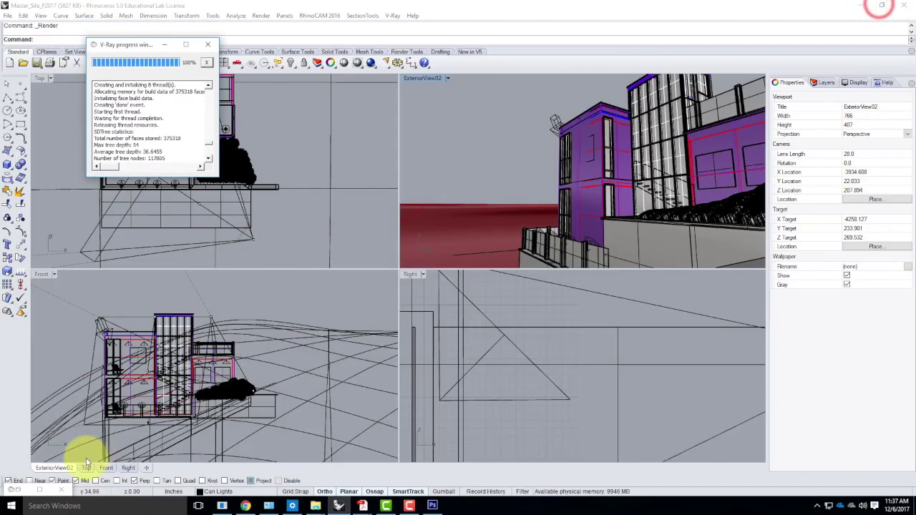
pyautogui.click(35, 493)
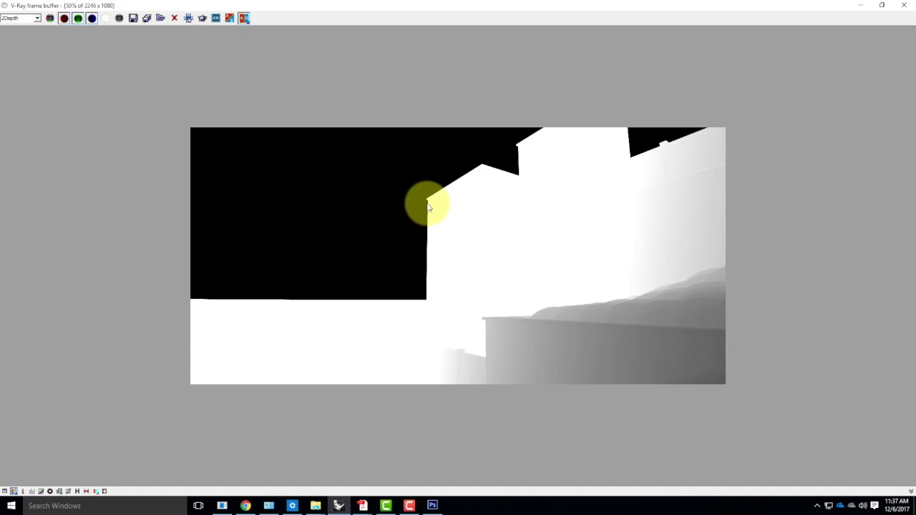
# Switch the frame buffer channel to Shadow, then to RenderID.
pyautogui.click(21, 18)
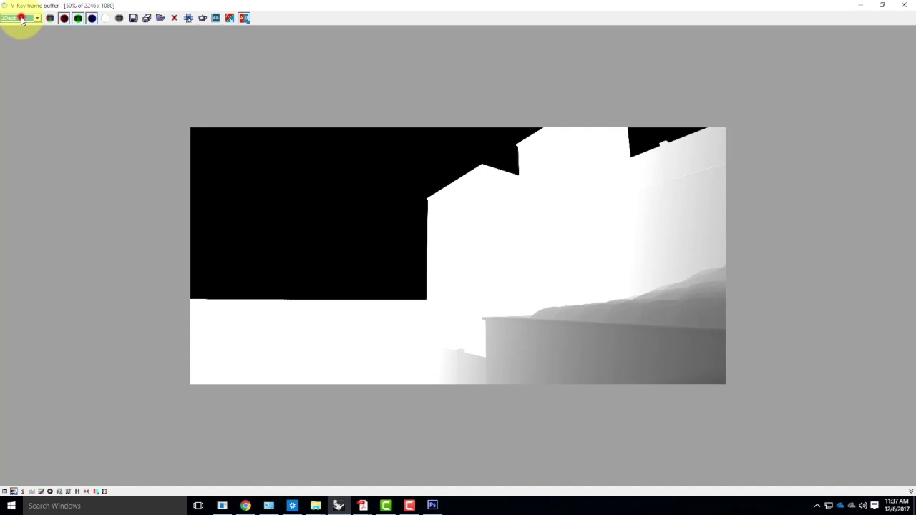
pyautogui.click(16, 79)
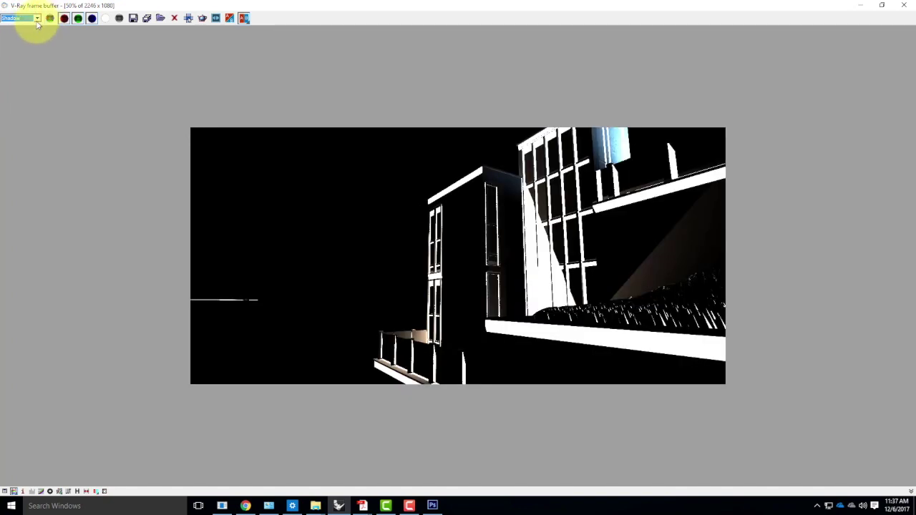
pyautogui.click(37, 19)
pyautogui.click(15, 73)
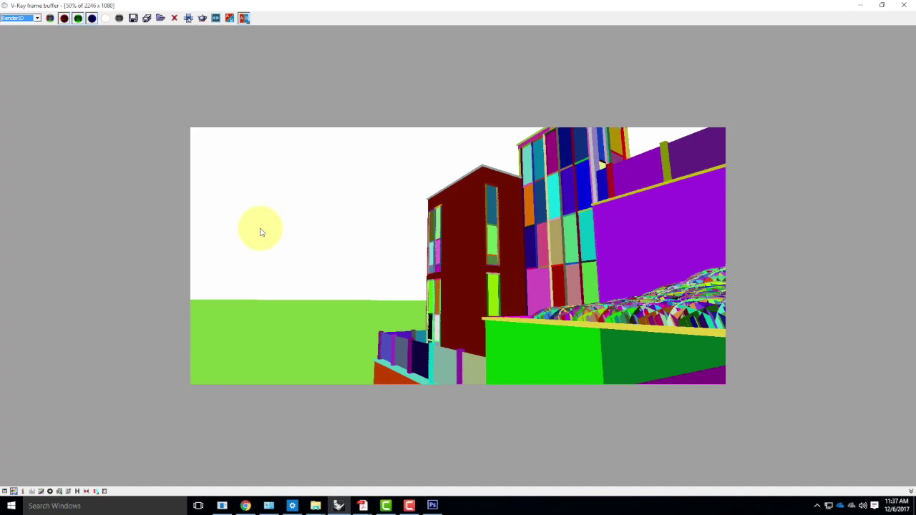
pyautogui.click(10, 18)
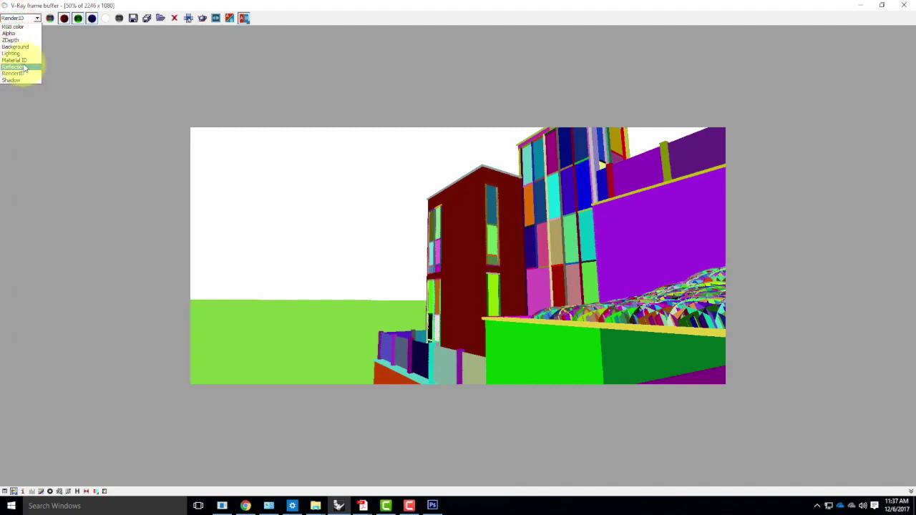
# View the Lighting and Background channels, leaving the frame buffer on Alpha.
pyautogui.click(24, 60)
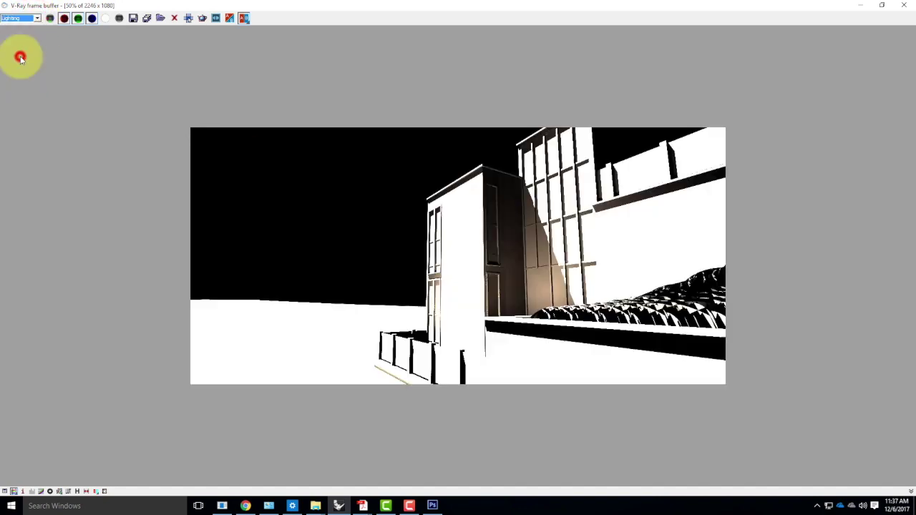
pyautogui.click(34, 19)
pyautogui.click(25, 46)
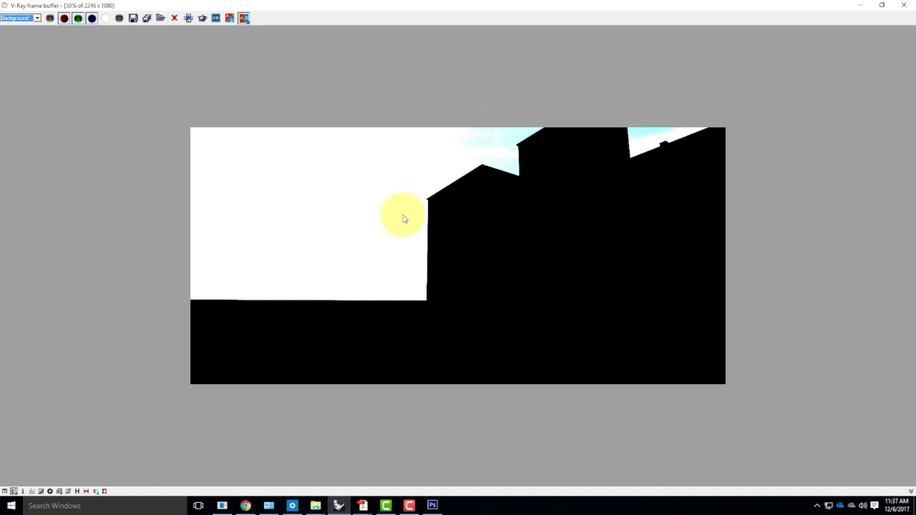
pyautogui.click(33, 18)
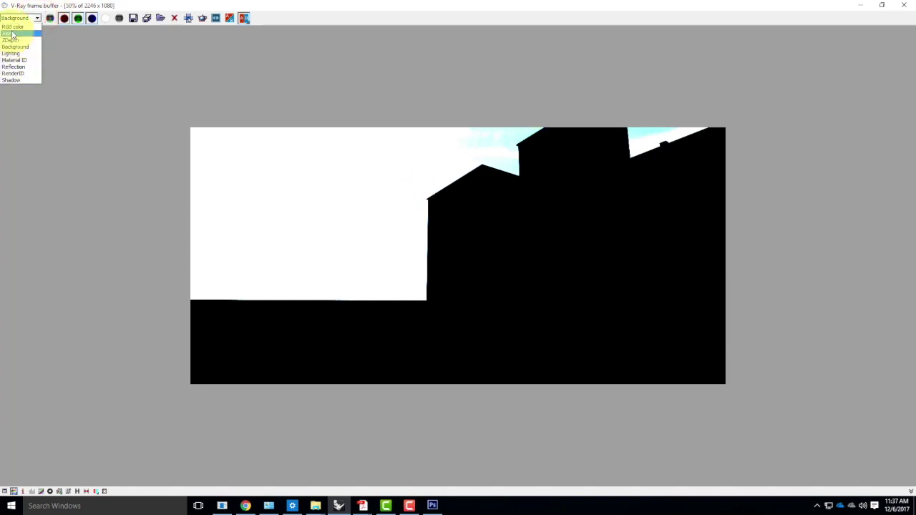
pyautogui.click(10, 33)
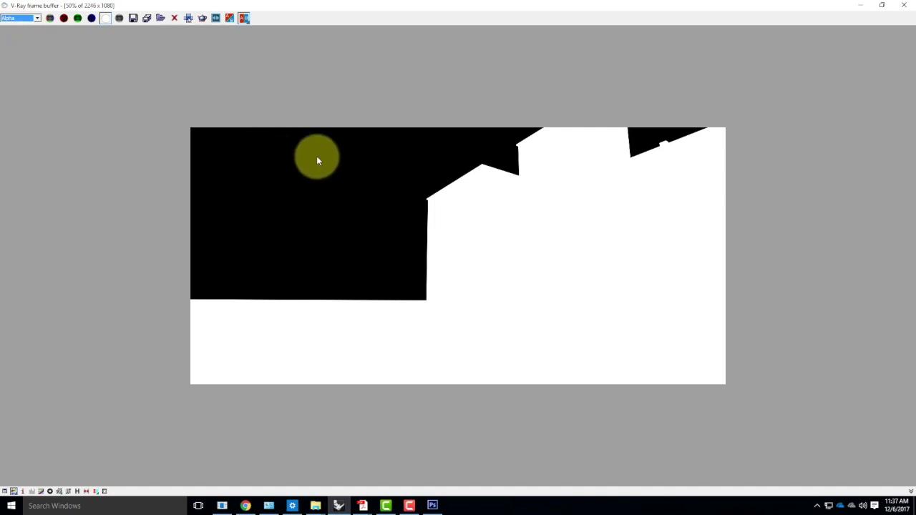
pyautogui.click(33, 19)
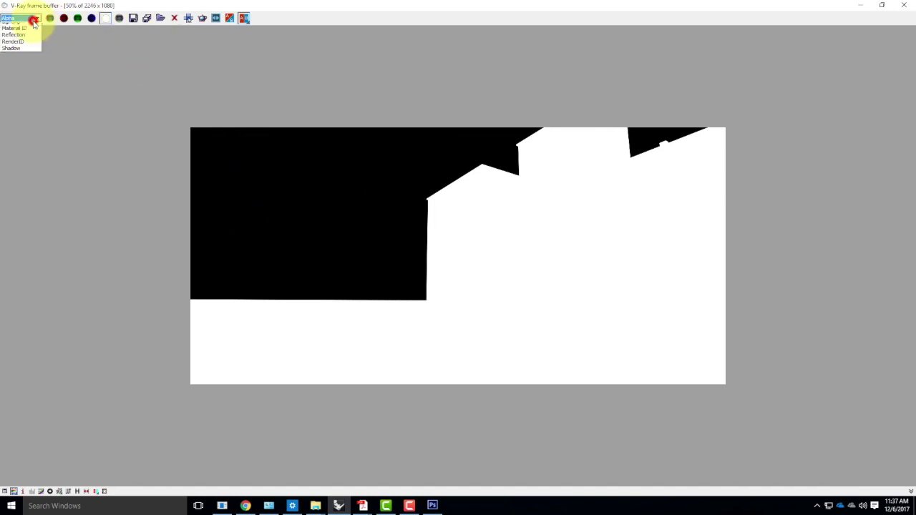
pyautogui.click(123, 70)
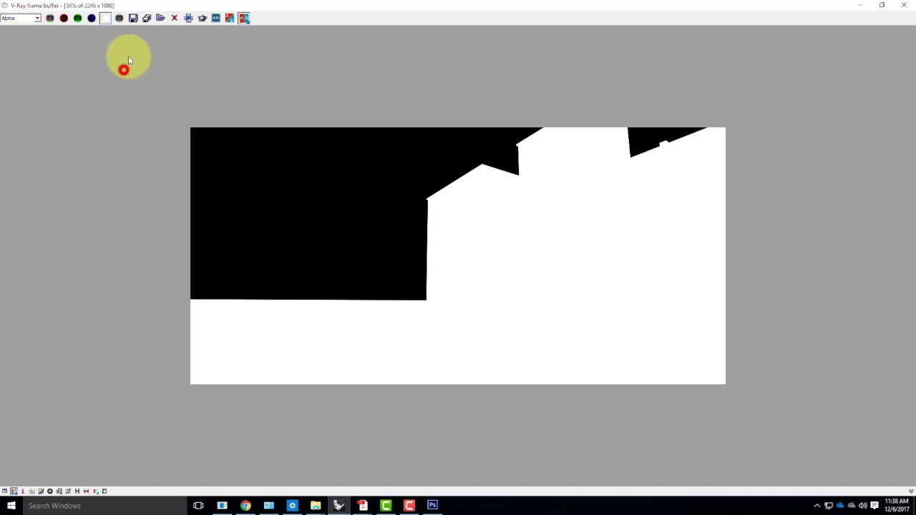